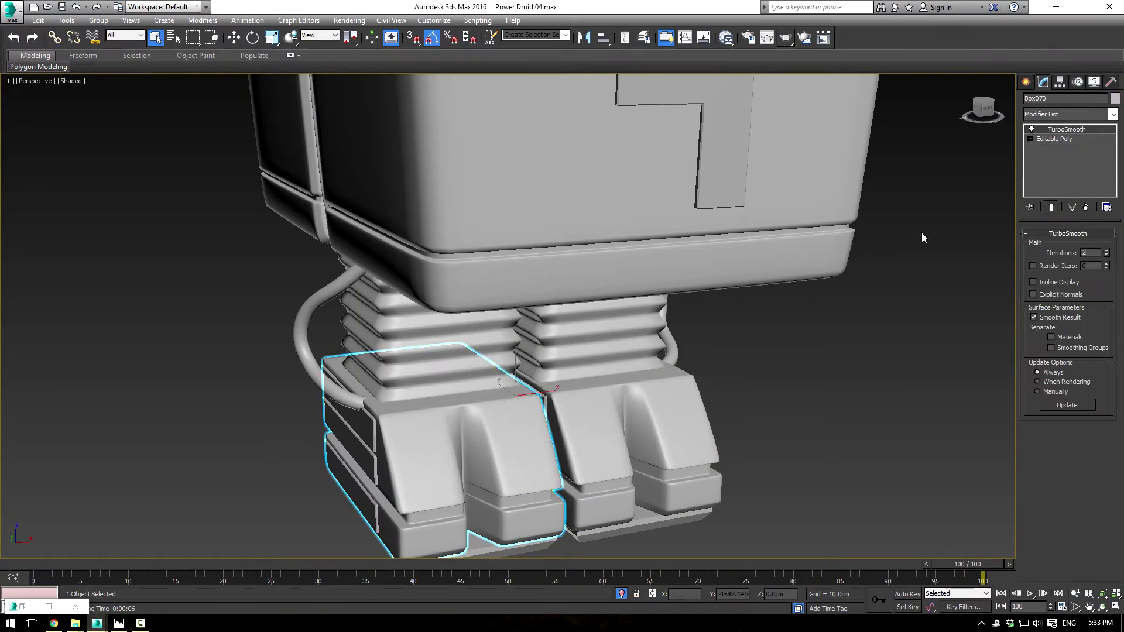
# - At edge level of the foot's Editable Poly, with edged faces shown, select the ring of edges along the upper front slope
pyautogui.click(1045, 138)
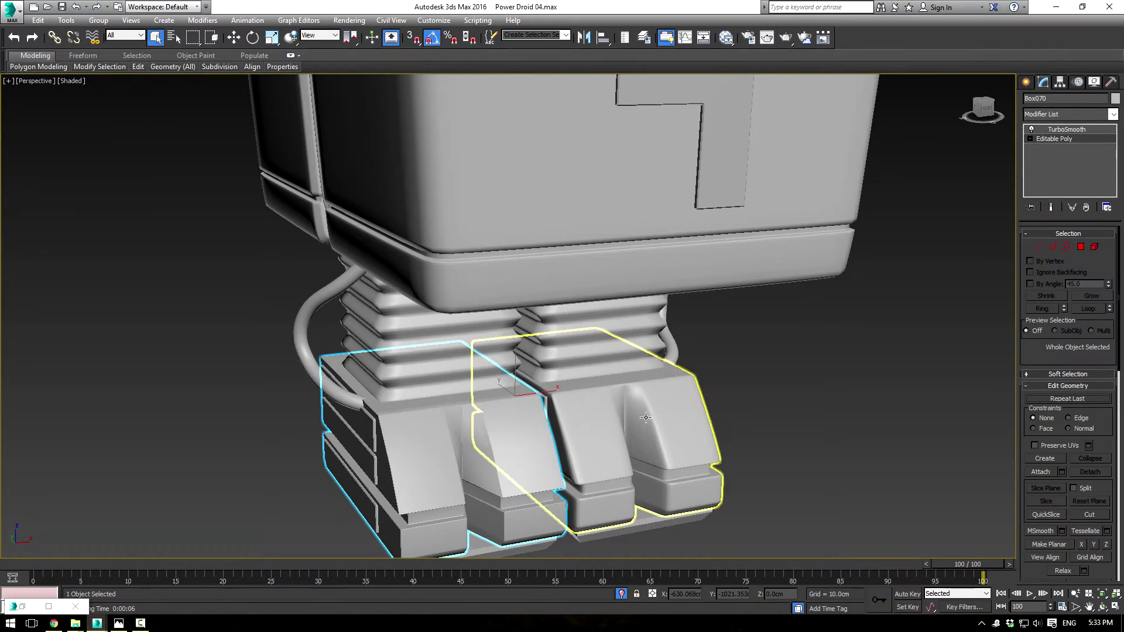
pyautogui.press('F4')
pyautogui.scroll(5, 519, 417)
pyautogui.scroll(3, 684, 389)
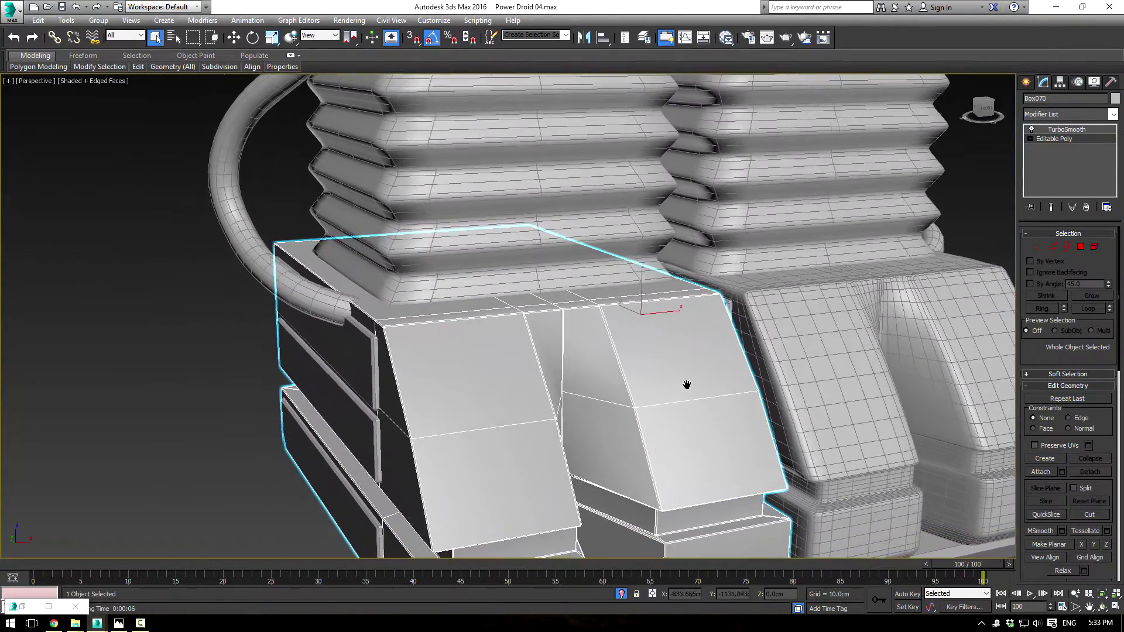
pyautogui.keyDown('alt'); pyautogui.moveTo(654, 395); pyautogui.dragTo(708, 381, button='middle'); pyautogui.keyUp('alt')
pyautogui.click(1052, 246)
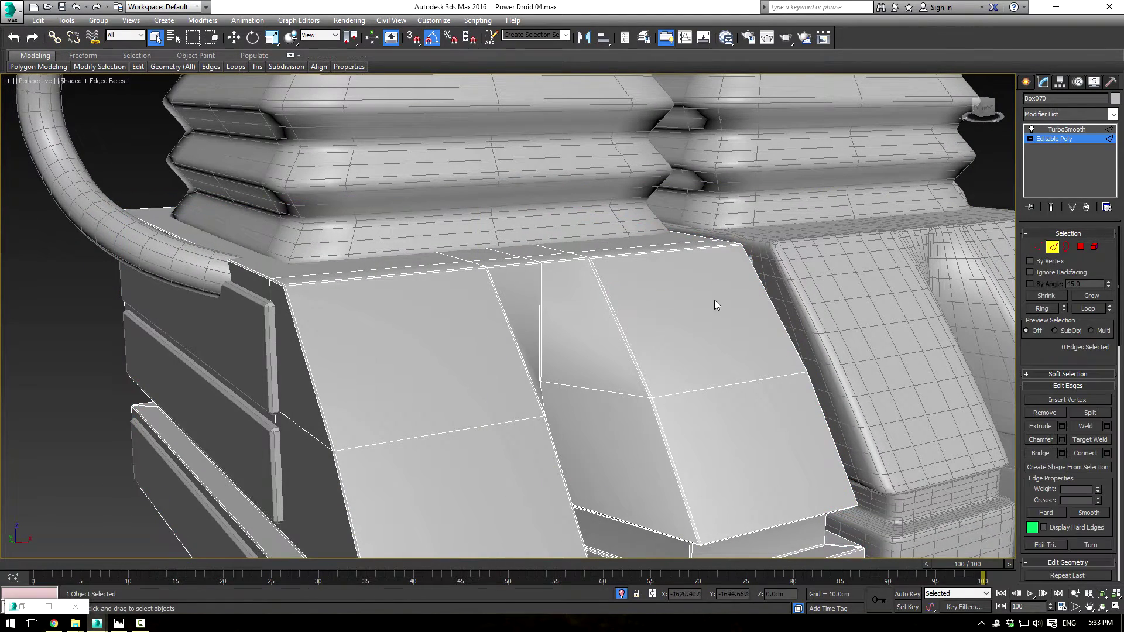
pyautogui.click(606, 302)
pyautogui.click(1041, 309)
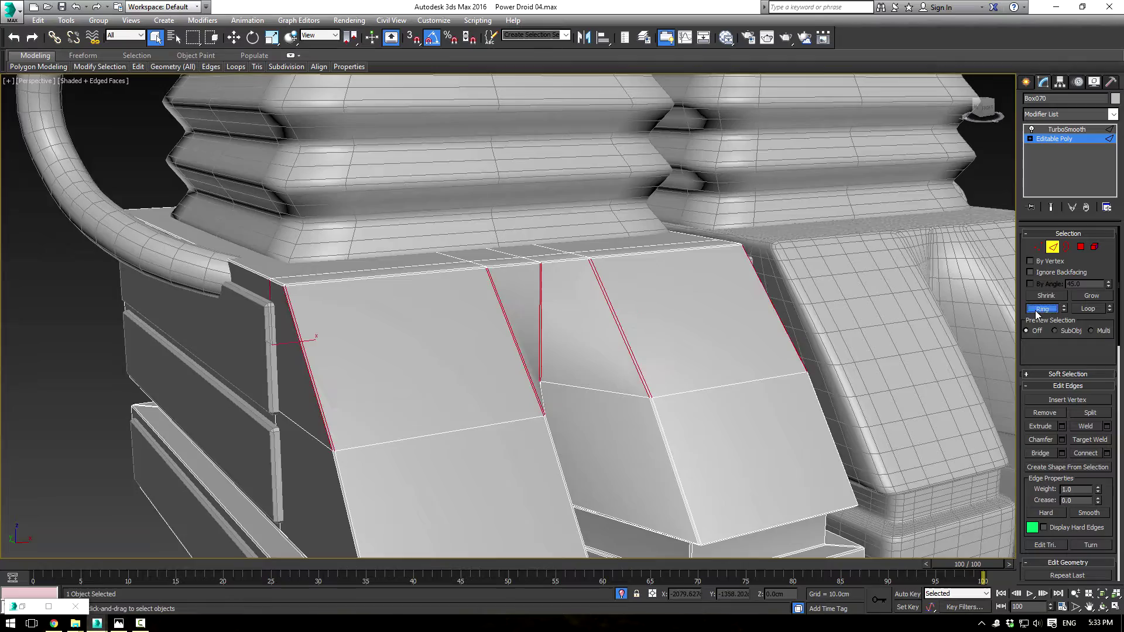
# - Add the matching upper vertical edges at the back of the foot to the edge selection and show the model in wireframe
pyautogui.keyDown('alt'); pyautogui.moveTo(662, 316); pyautogui.dragTo(327, 328, button='middle'); pyautogui.keyUp('alt')
pyautogui.scroll(-5, 721, 332)
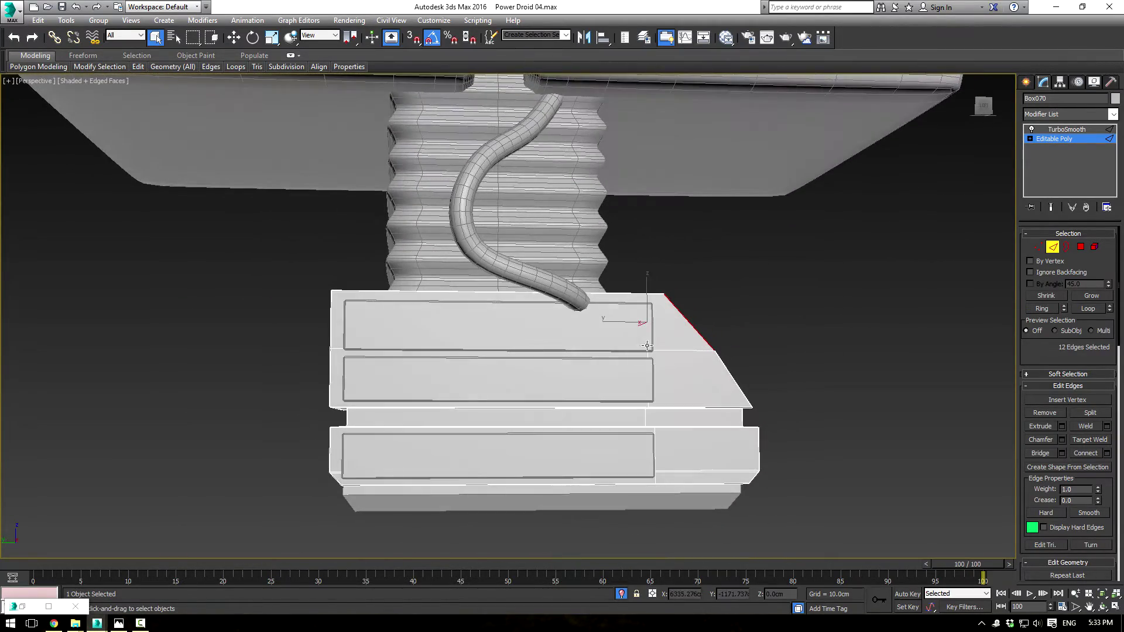
pyautogui.keyDown('ctrl'); pyautogui.moveTo(320, 322); pyautogui.dragTo(395, 336); pyautogui.keyUp('ctrl')
pyautogui.moveTo(396, 322)
pyautogui.keyDown('alt'); pyautogui.mouseDown(button='middle')
pyautogui.moveTo(514, 333)
pyautogui.moveTo(556, 386)
pyautogui.moveTo(609, 419)
pyautogui.moveTo(509, 362)
pyautogui.moveTo(469, 368)
pyautogui.moveTo(503, 375)
pyautogui.mouseUp(button='middle'); pyautogui.keyUp('alt')
pyautogui.press('F3')
pyautogui.scroll(3, 504, 374)
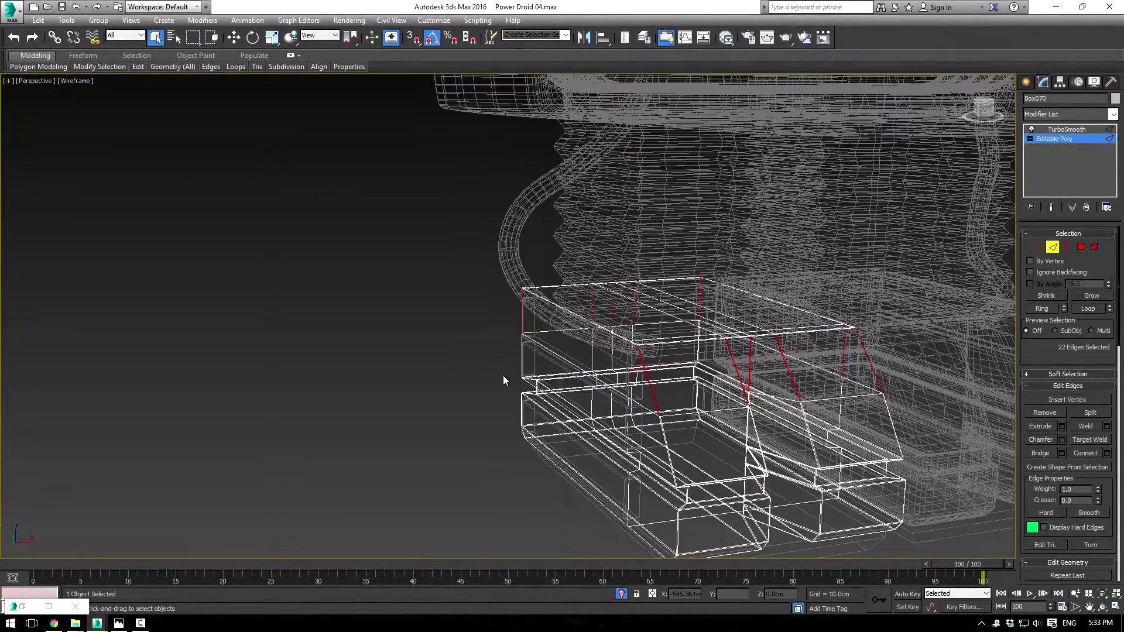
# - Connect the selected edges with 1 segment, pinch -53 and slide -59 to add a loop near the foot's top
pyautogui.click(1106, 455)
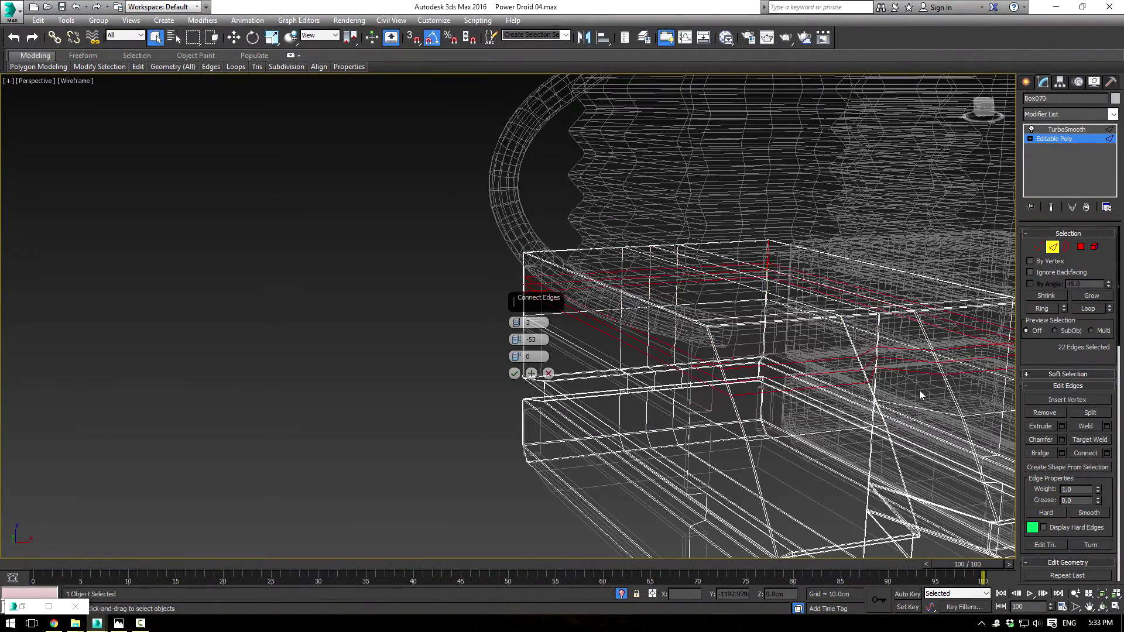
pyautogui.keyDown('alt'); pyautogui.moveTo(921, 394); pyautogui.dragTo(772, 388, button='middle'); pyautogui.keyUp('alt')
pyautogui.moveTo(507, 326); pyautogui.dragTo(506, 384)
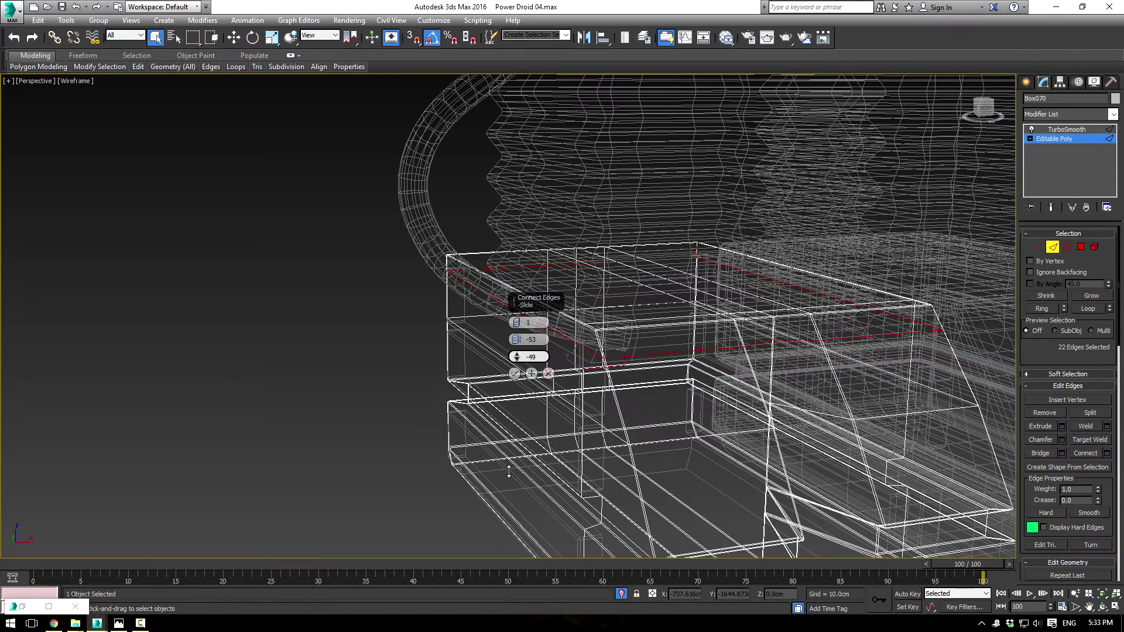
pyautogui.press('F3')
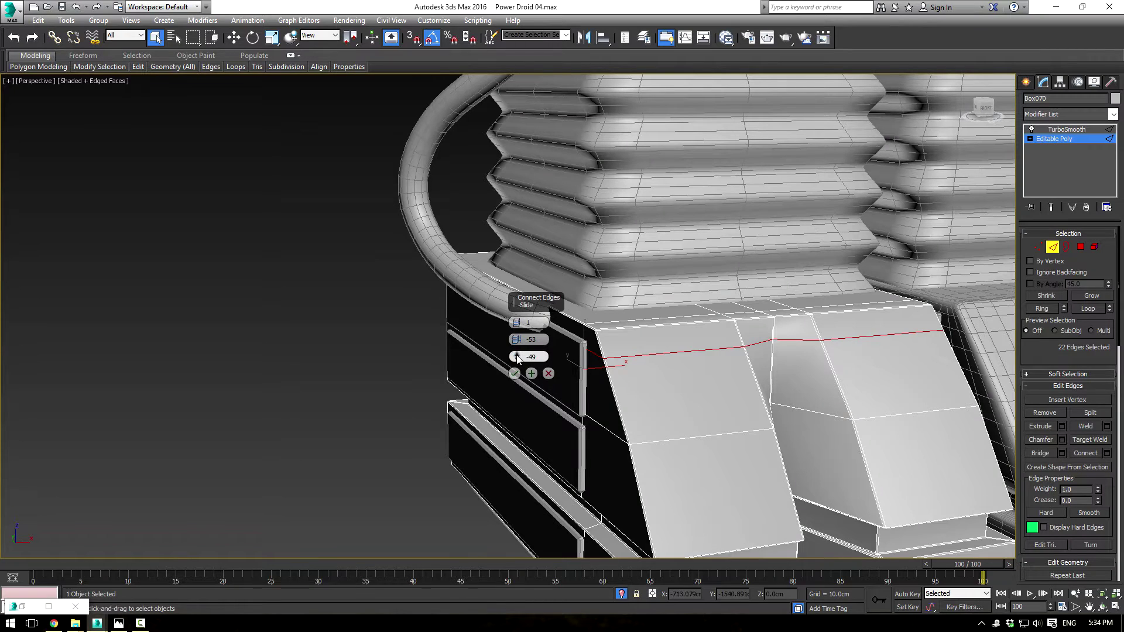
pyautogui.moveTo(515, 356); pyautogui.dragTo(514, 376)
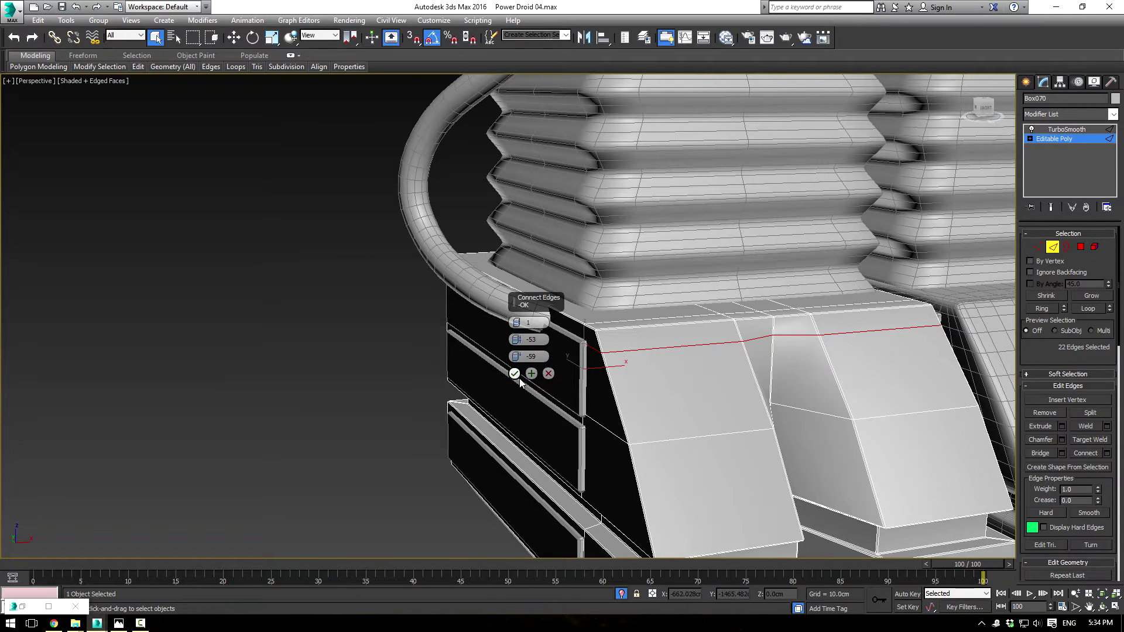
pyautogui.click(515, 374)
# - Move the new loop's two vertices inside the groove between the toes forward about 3.5 cm along Y
pyautogui.click(1037, 247)
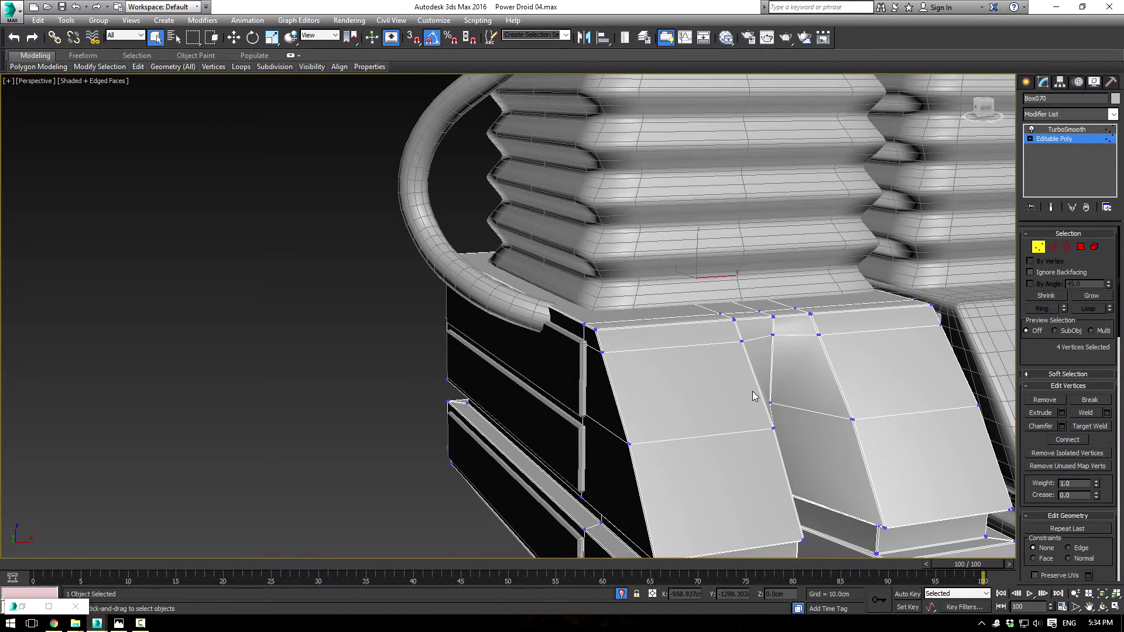
pyautogui.scroll(5, 753, 395)
pyautogui.keyDown('alt'); pyautogui.moveTo(720, 328); pyautogui.dragTo(737, 370, button='middle'); pyautogui.keyUp('alt')
pyautogui.press('w')
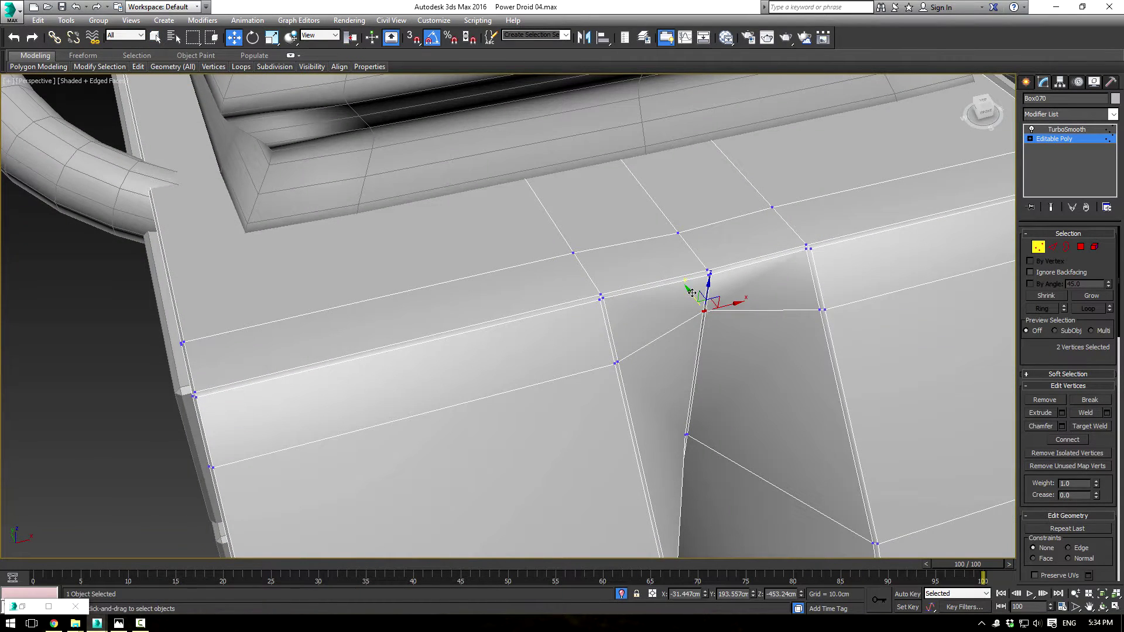
pyautogui.moveTo(692, 293); pyautogui.dragTo(714, 318)
pyautogui.keyDown('alt'); pyautogui.moveTo(776, 327); pyautogui.dragTo(852, 298, button='middle'); pyautogui.keyUp('alt')
pyautogui.scroll(4, 747, 331)
pyautogui.scroll(3, 747, 330)
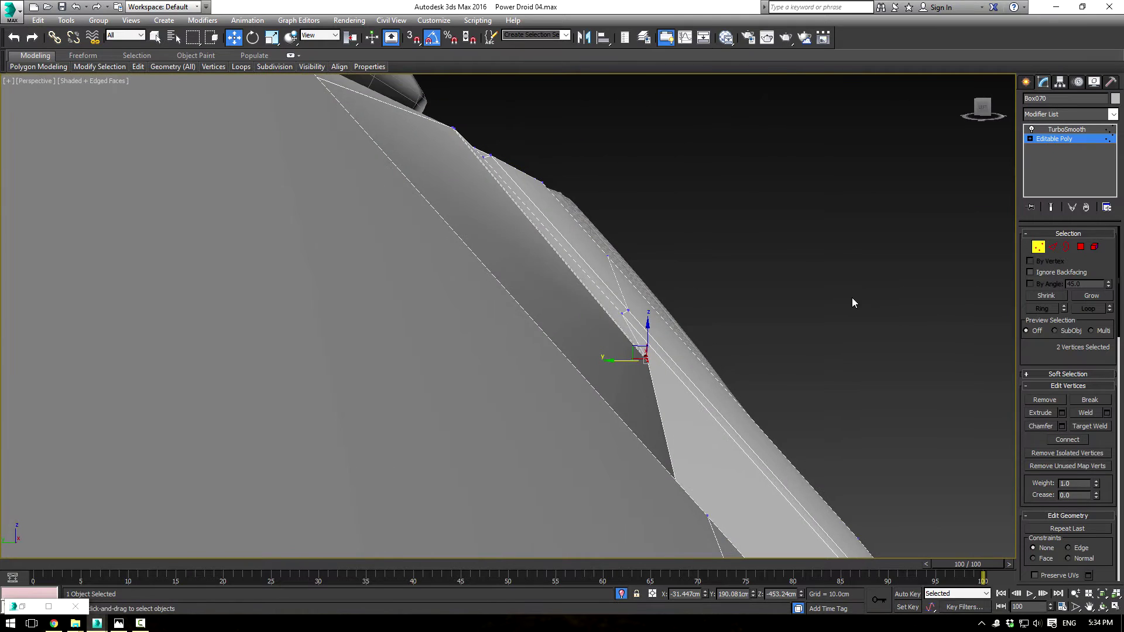
# - Nudge the two groove vertices about 0.03 cm horizontally in the wireframe Left view to line them up with the front slope
pyautogui.press('l')
pyautogui.press('F3')
pyautogui.scroll(10, 731, 388)
pyautogui.moveTo(515, 290); pyautogui.dragTo(750, 395, button='middle')
pyautogui.scroll(2, 750, 395)
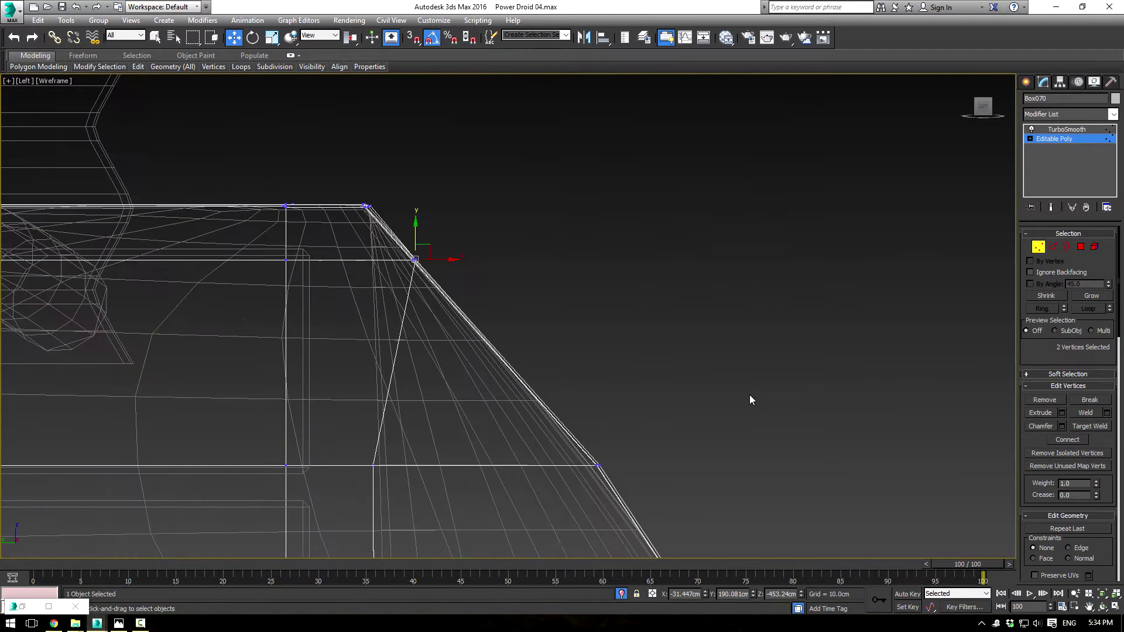
pyautogui.scroll(4, 498, 272)
pyautogui.moveTo(338, 234); pyautogui.dragTo(339, 235)
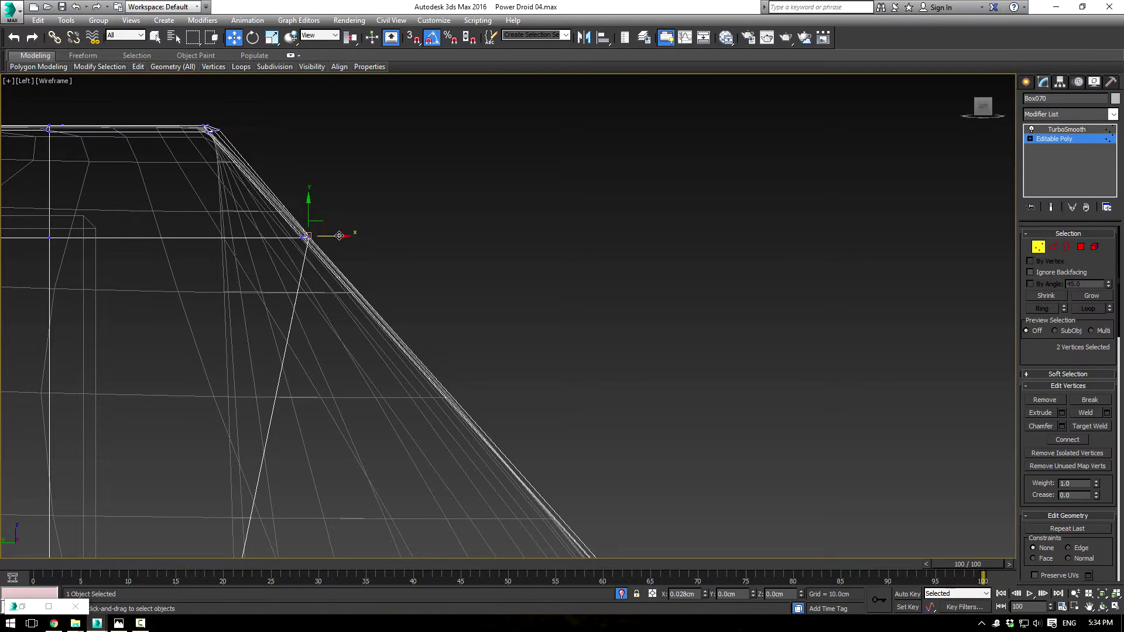
# - Move the vertical column of groove vertices below them forward about 3.3 cm, then leave vertex editing and deselect the foot
pyautogui.scroll(-8, 662, 336)
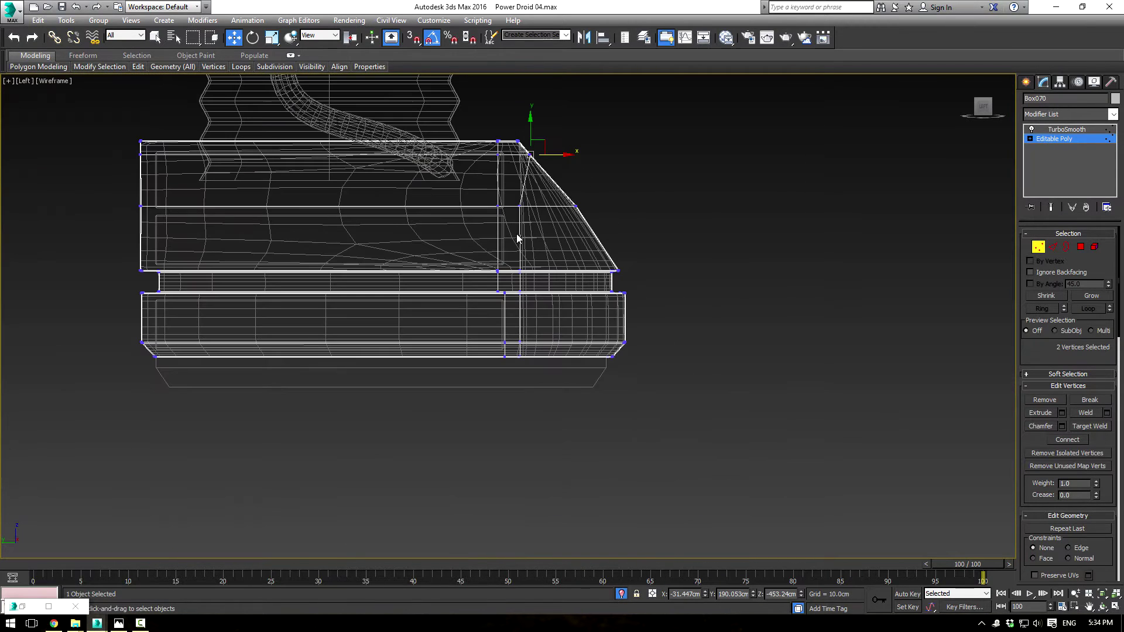
pyautogui.moveTo(536, 390); pyautogui.dragTo(536, 388)
pyautogui.scroll(2, 550, 281)
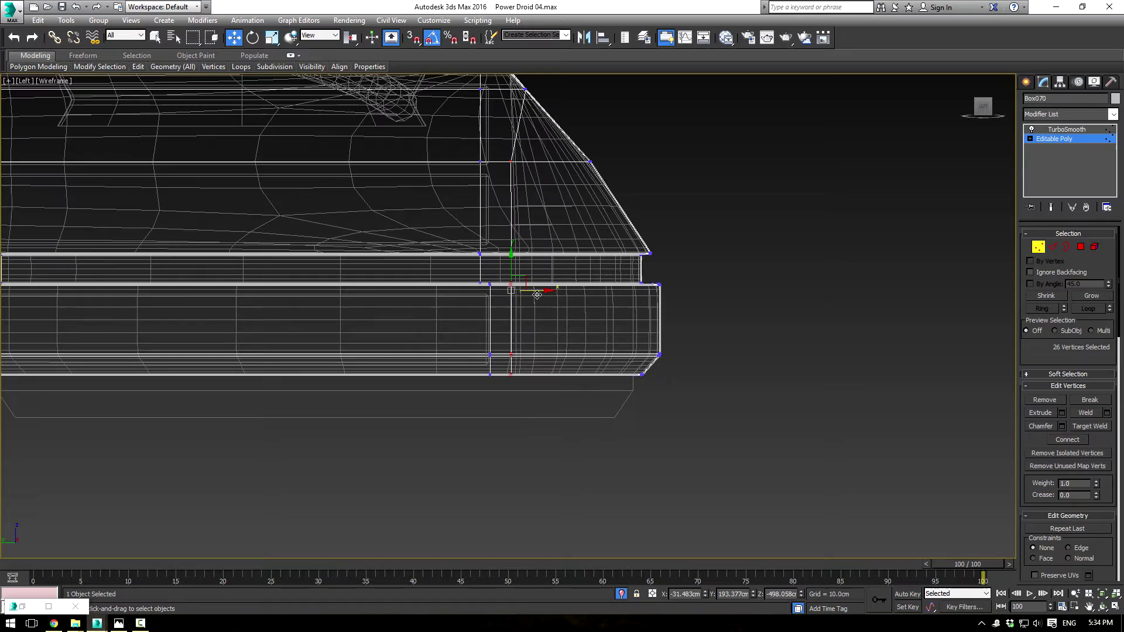
pyautogui.moveTo(537, 294); pyautogui.dragTo(552, 285)
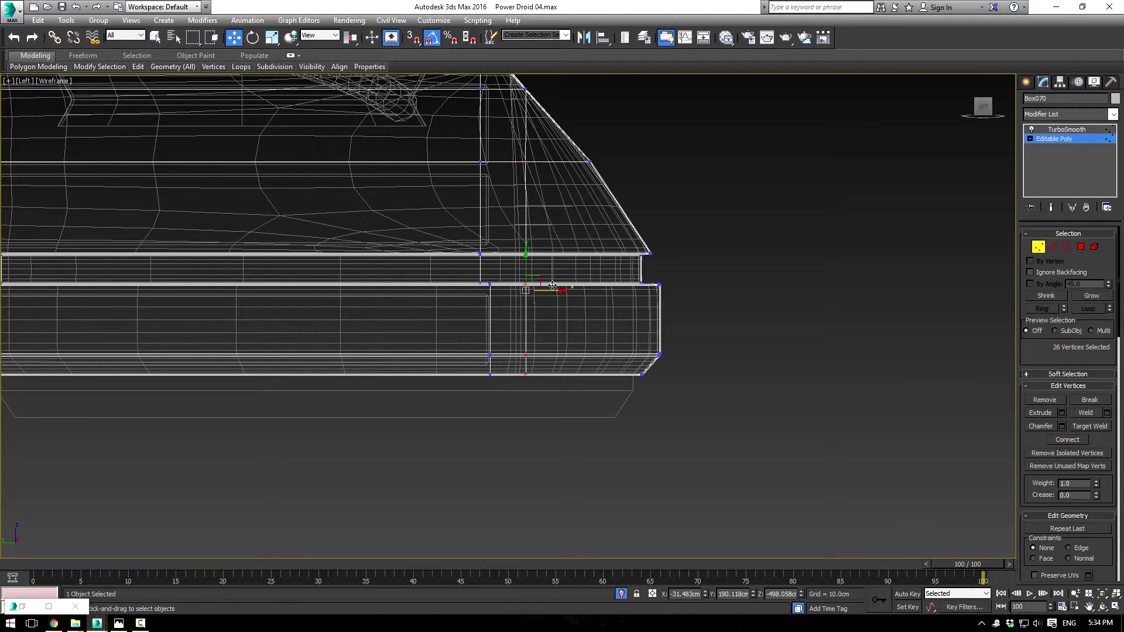
pyautogui.click(1046, 139)
pyautogui.click(841, 239)
pyautogui.press('F3')
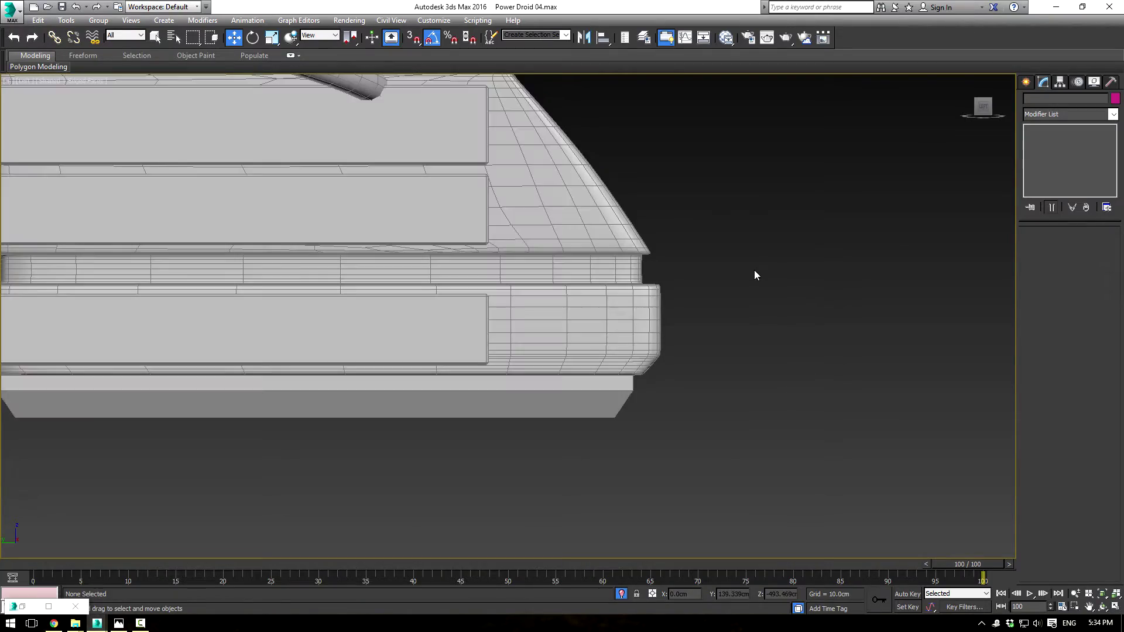
# - Reselect the foot in Perspective and move the two vertices at the groove's top edge back about 0.2 cm along Y
pyautogui.press('p')
pyautogui.scroll(-3, 707, 284)
pyautogui.moveTo(707, 283)
pyautogui.keyDown('alt'); pyautogui.mouseDown(button='middle')
pyautogui.moveTo(643, 306)
pyautogui.moveTo(562, 187)
pyautogui.mouseUp(button='middle'); pyautogui.keyUp('alt')
pyautogui.click(559, 185)
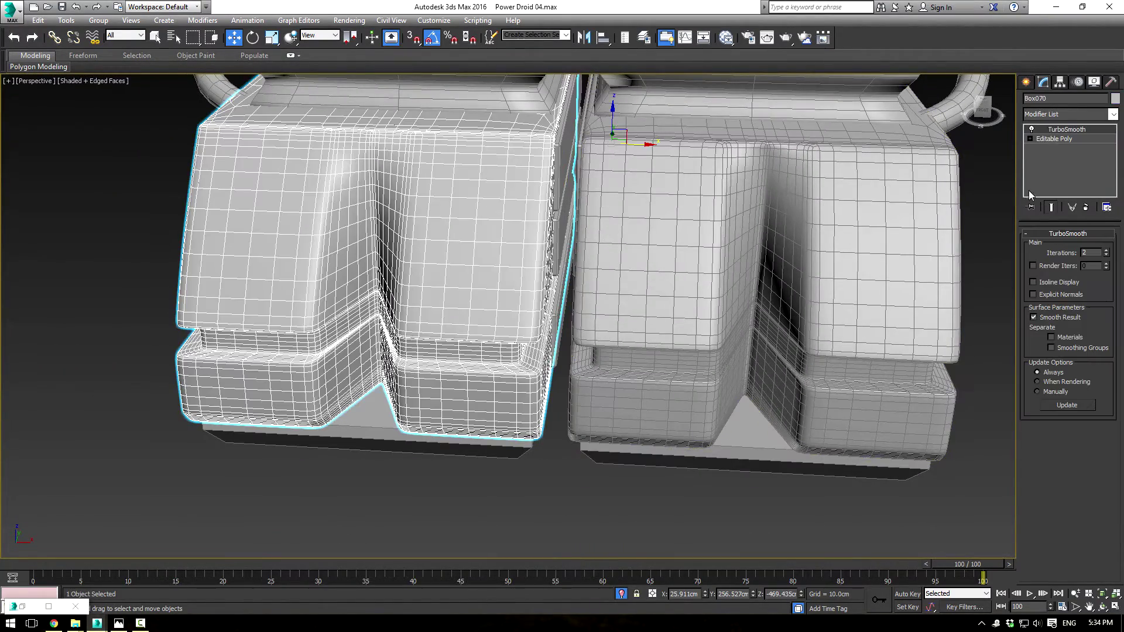
pyautogui.click(1075, 138)
pyautogui.keyDown('alt'); pyautogui.moveTo(363, 225); pyautogui.dragTo(490, 239, button='middle'); pyautogui.keyUp('alt')
pyautogui.scroll(3, 453, 218)
pyautogui.scroll(8, 609, 251)
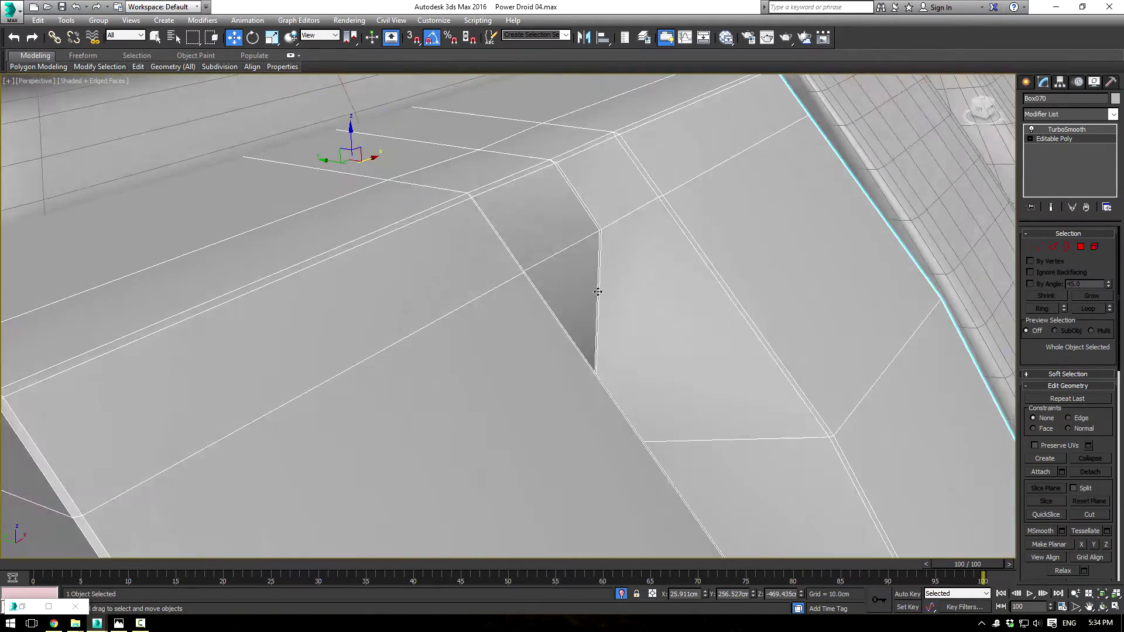
pyautogui.moveTo(606, 290)
pyautogui.keyDown('alt'); pyautogui.mouseDown(button='middle')
pyautogui.moveTo(550, 288)
pyautogui.moveTo(571, 281)
pyautogui.moveTo(632, 299)
pyautogui.moveTo(614, 290)
pyautogui.moveTo(625, 288)
pyautogui.mouseUp(button='middle'); pyautogui.keyUp('alt')
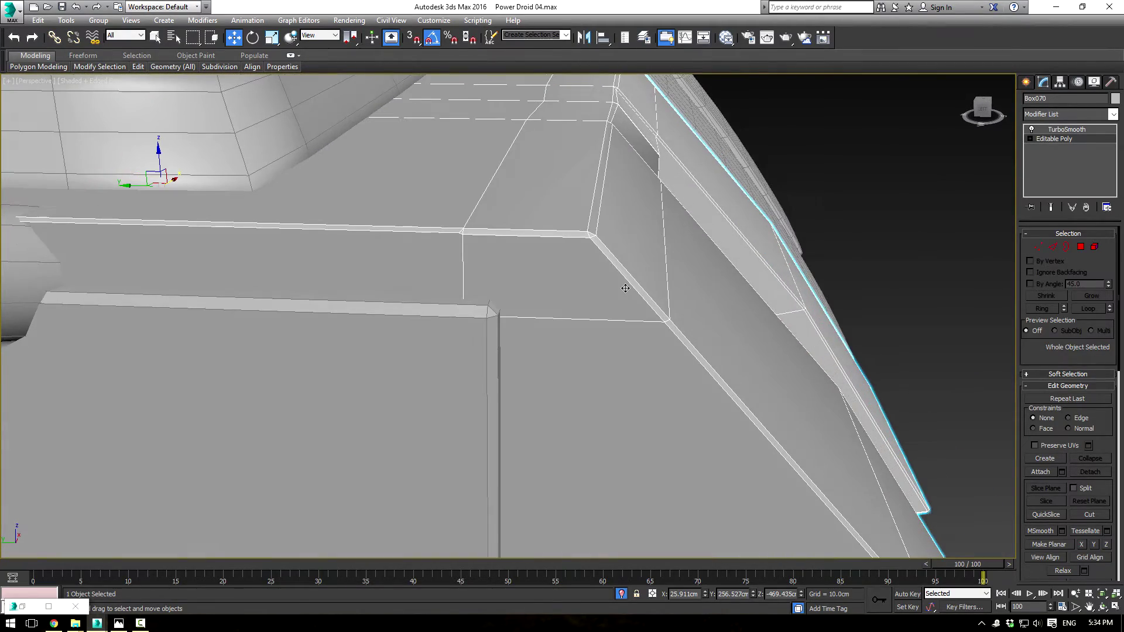
pyautogui.click(1038, 247)
pyautogui.keyDown('alt'); pyautogui.moveTo(673, 223); pyautogui.dragTo(520, 190, button='middle'); pyautogui.keyUp('alt')
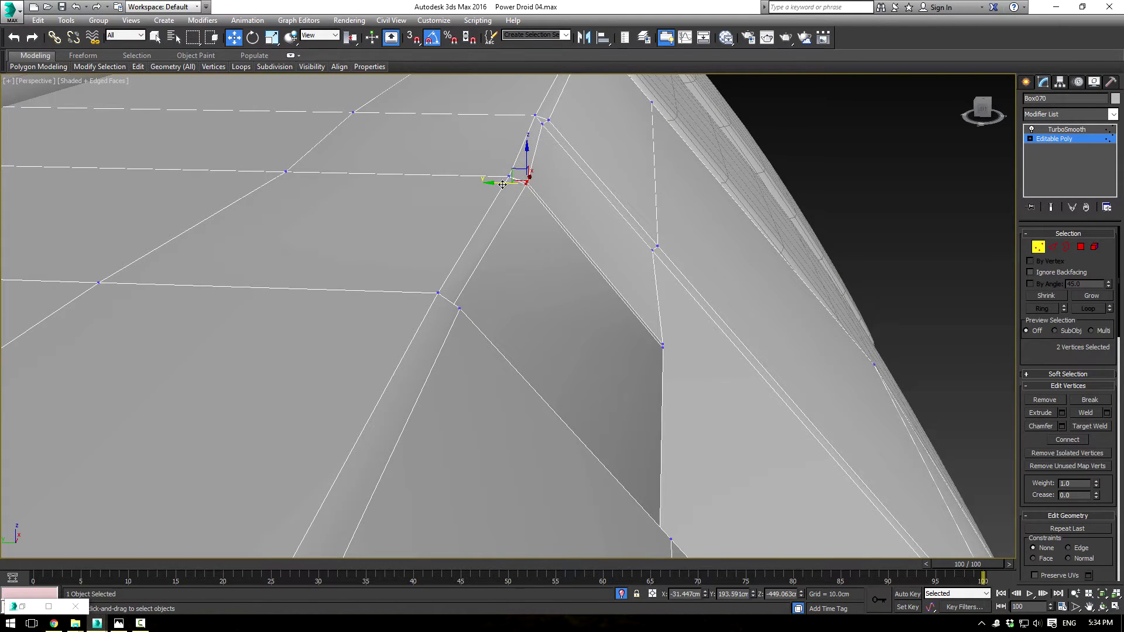
pyautogui.moveTo(502, 185); pyautogui.dragTo(493, 181)
pyautogui.scroll(-5, 707, 297)
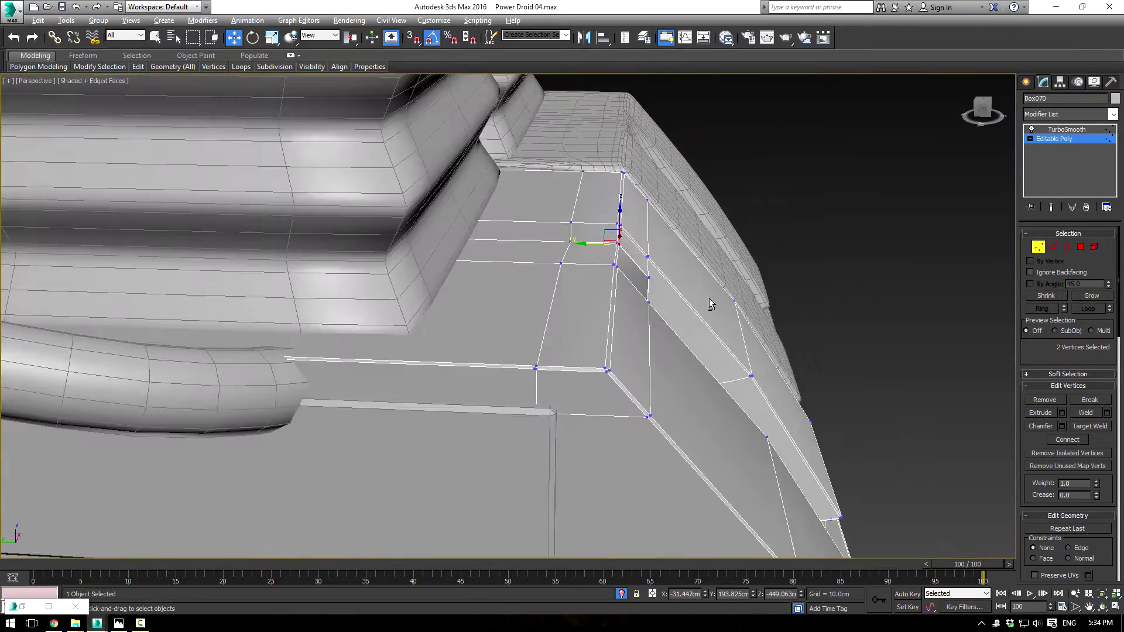
# - Select the new loop's two vertices on either side of the groove and move them about 0.19 cm along Y
pyautogui.keyDown('alt'); pyautogui.moveTo(708, 298); pyautogui.dragTo(516, 332, button='middle'); pyautogui.keyUp('alt')
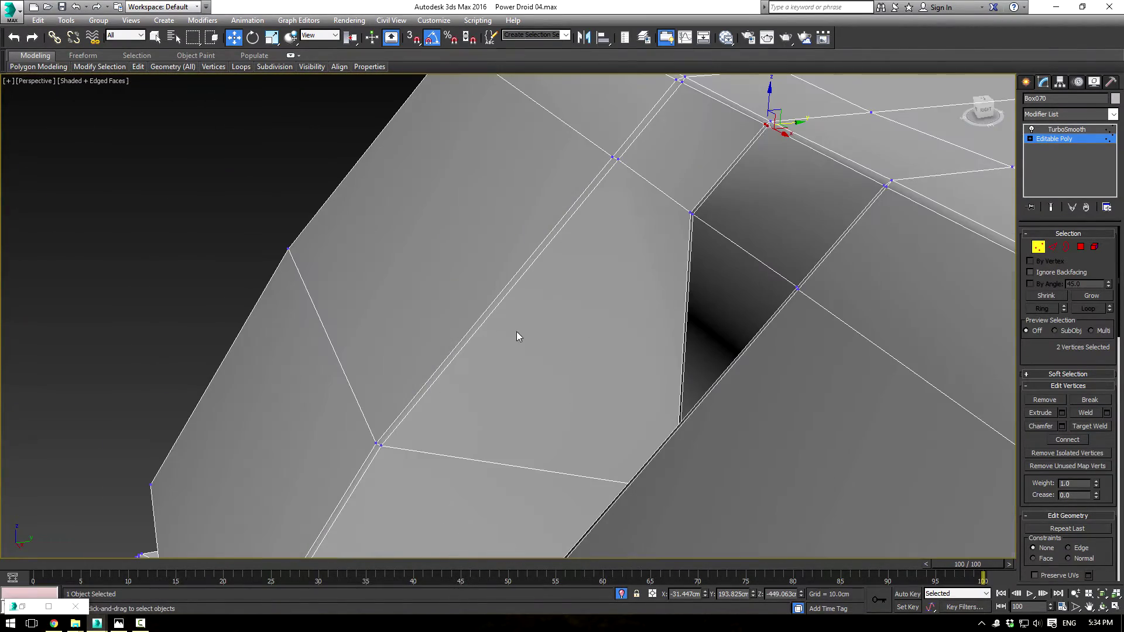
pyautogui.click(614, 158)
pyautogui.keyDown('alt'); pyautogui.moveTo(614, 158); pyautogui.dragTo(583, 316, button='middle'); pyautogui.keyUp('alt')
pyautogui.keyDown('ctrl'); pyautogui.click(658, 263); pyautogui.keyUp('ctrl')
pyautogui.moveTo(572, 315); pyautogui.dragTo(575, 314)
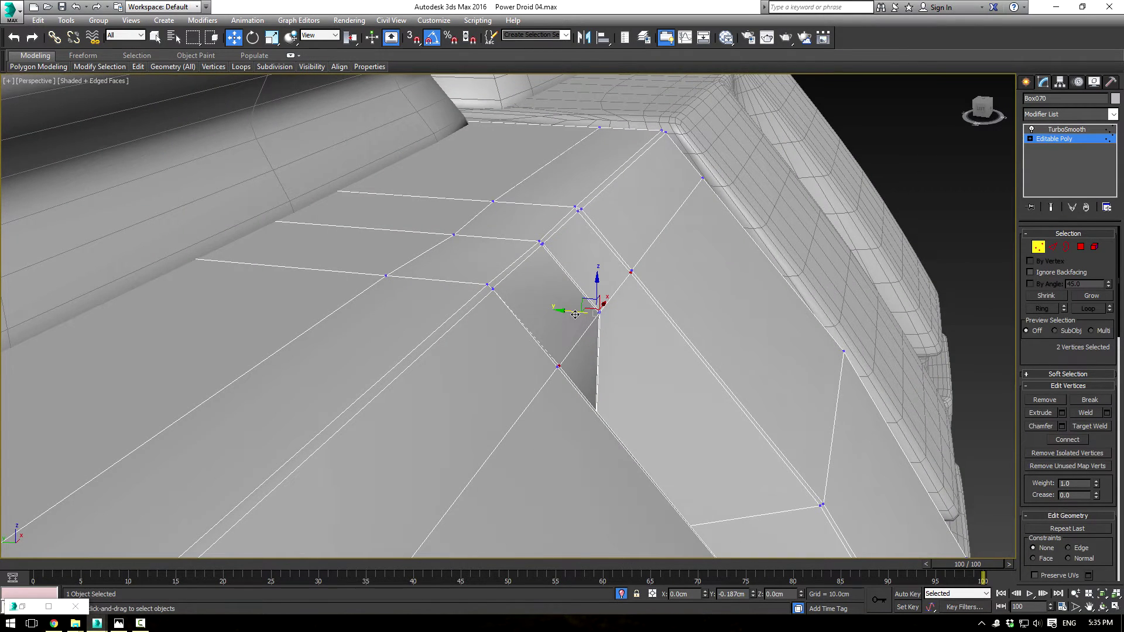
pyautogui.keyDown('alt'); pyautogui.moveTo(698, 384); pyautogui.dragTo(979, 287, button='middle'); pyautogui.keyUp('alt')
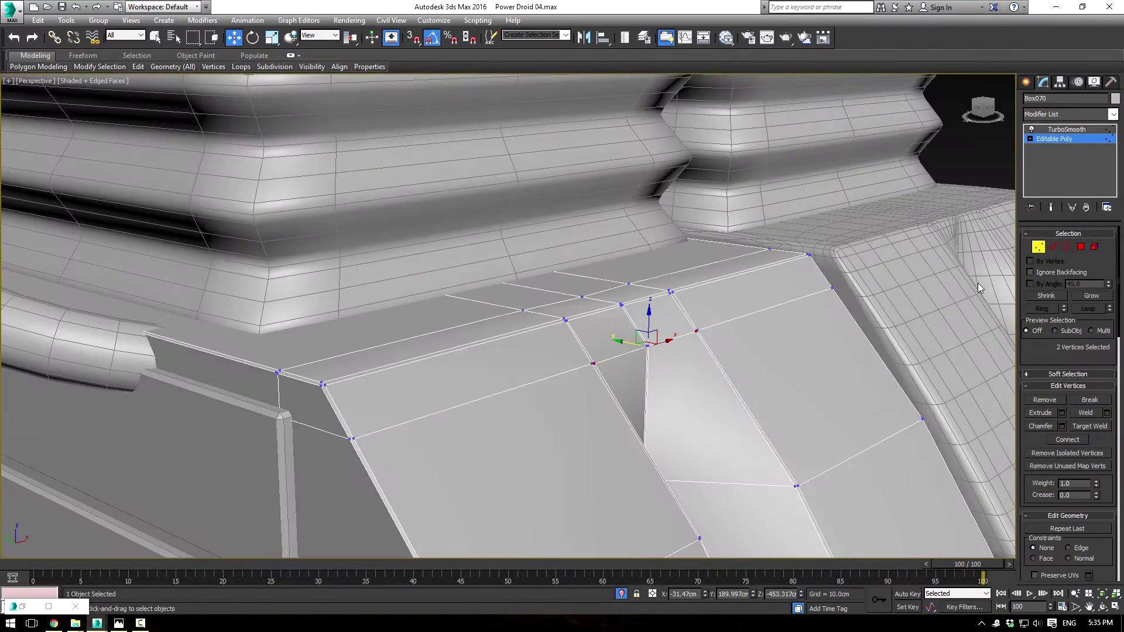
# - Chamfer the new edge loop by 0.25 cm with 1 segment, then return to the TurboSmooth level and deselect the foot
pyautogui.click(1053, 247)
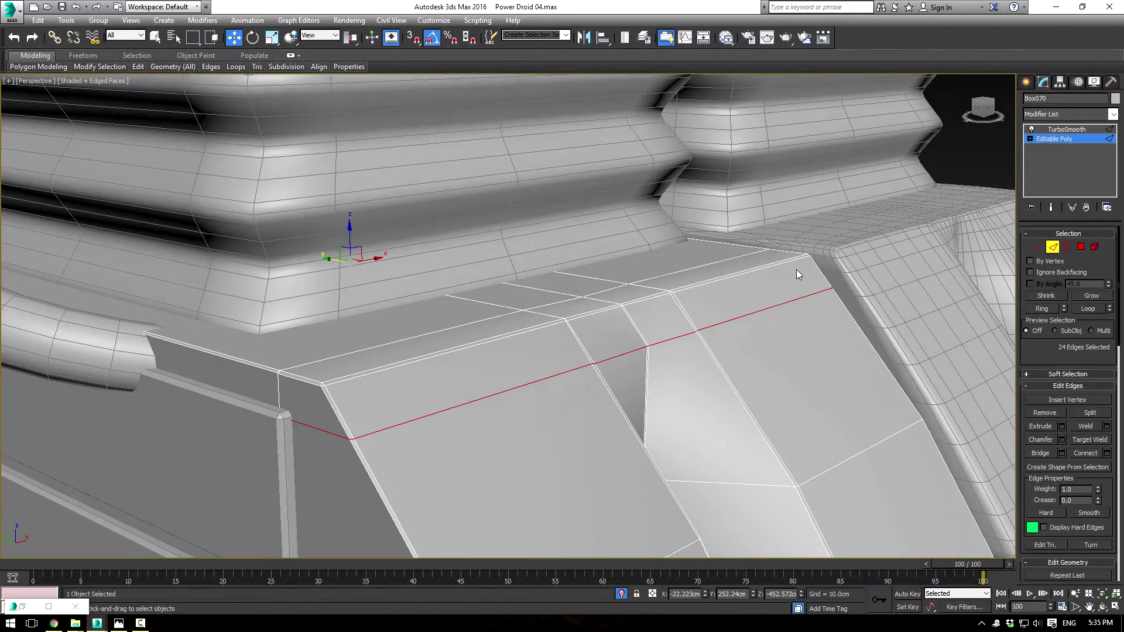
pyautogui.click(1060, 439)
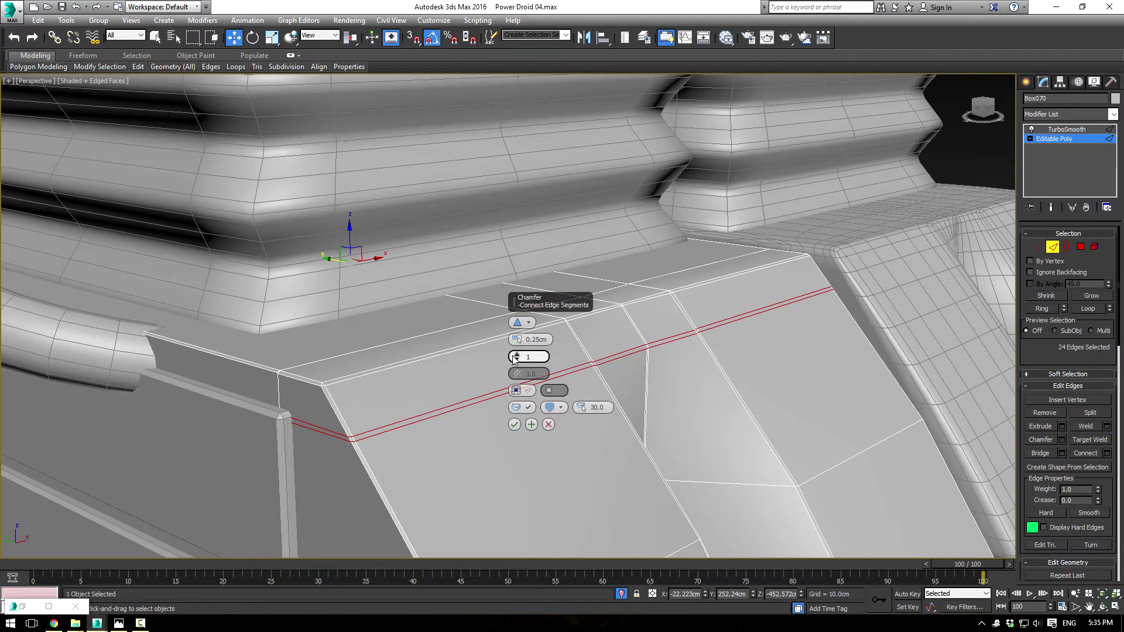
pyautogui.rightClick(517, 342)
pyautogui.click(516, 338)
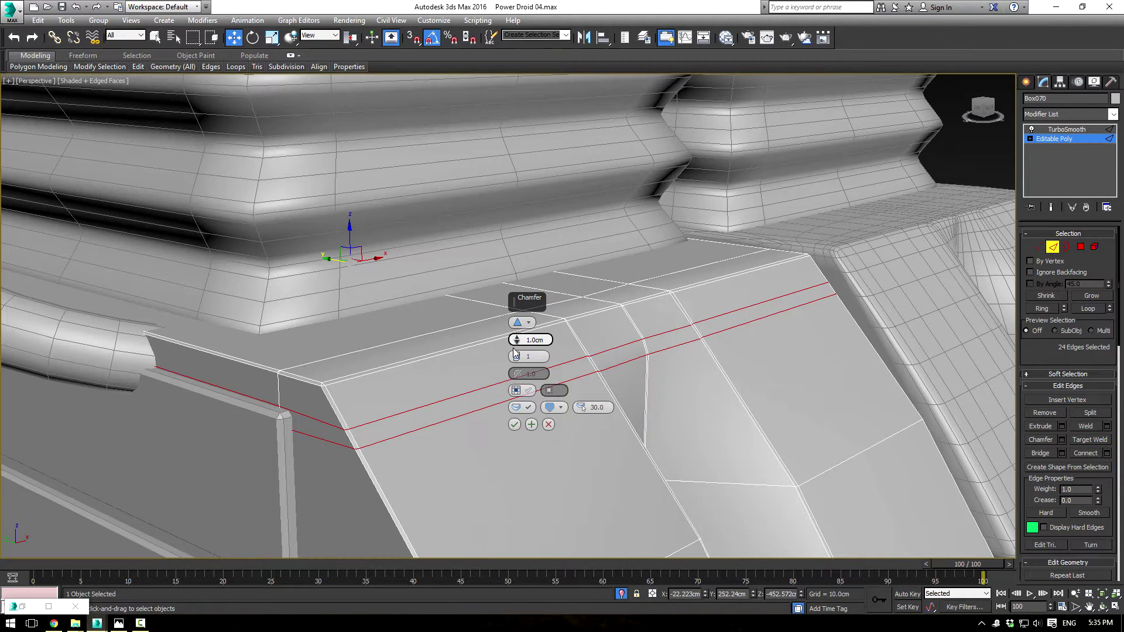
pyautogui.moveTo(543, 340); pyautogui.dragTo(388, 328)
pyautogui.write('0.25')
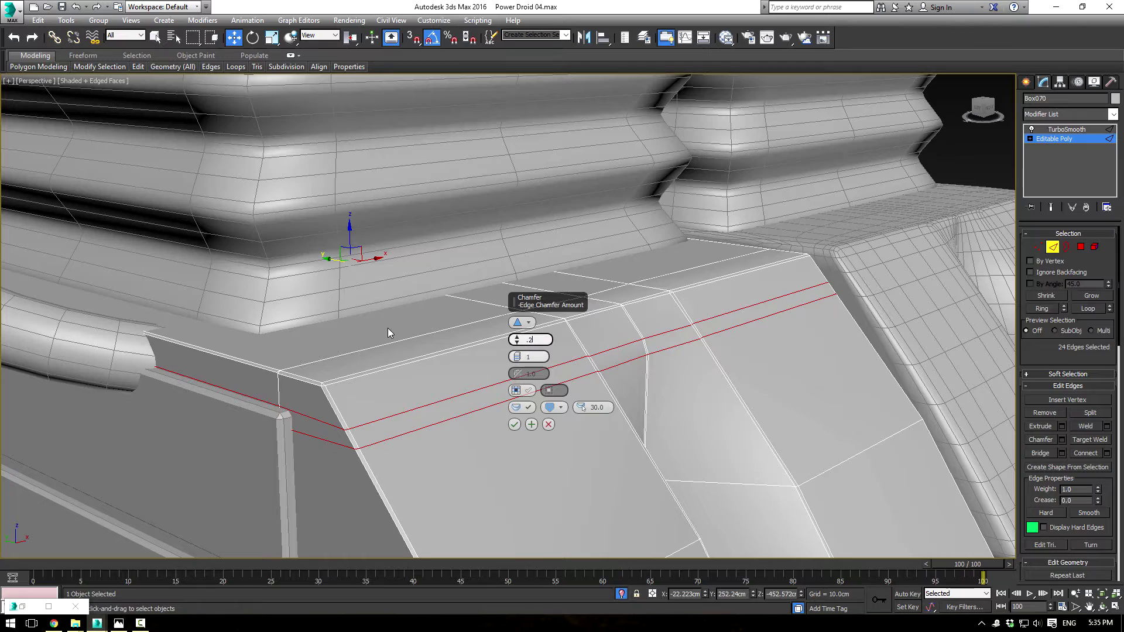
pyautogui.press('Return')
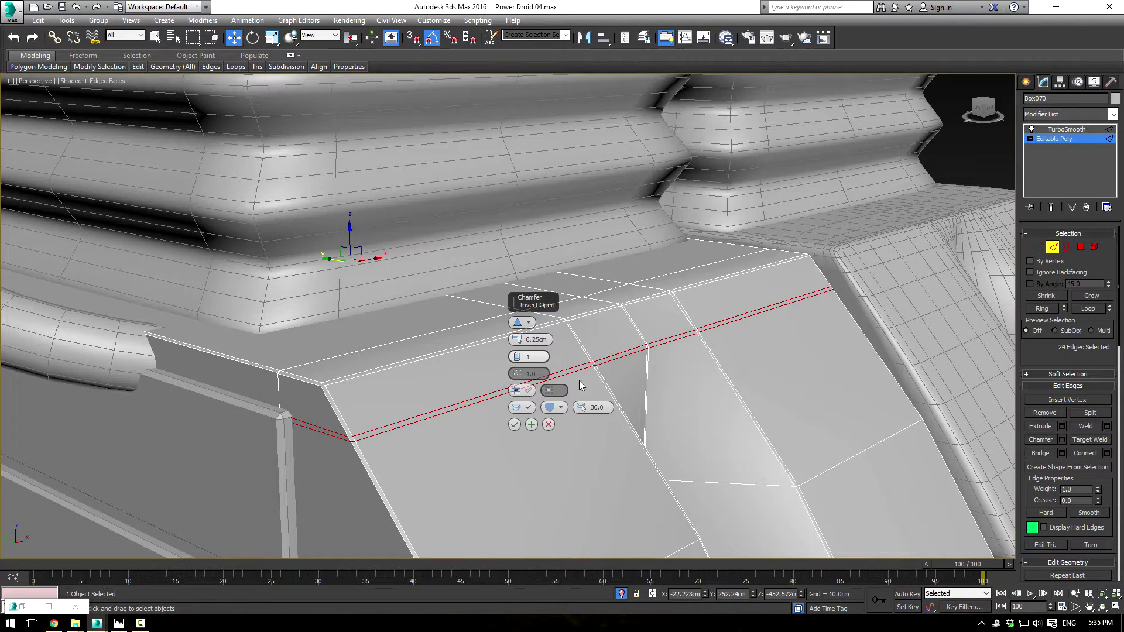
pyautogui.click(514, 425)
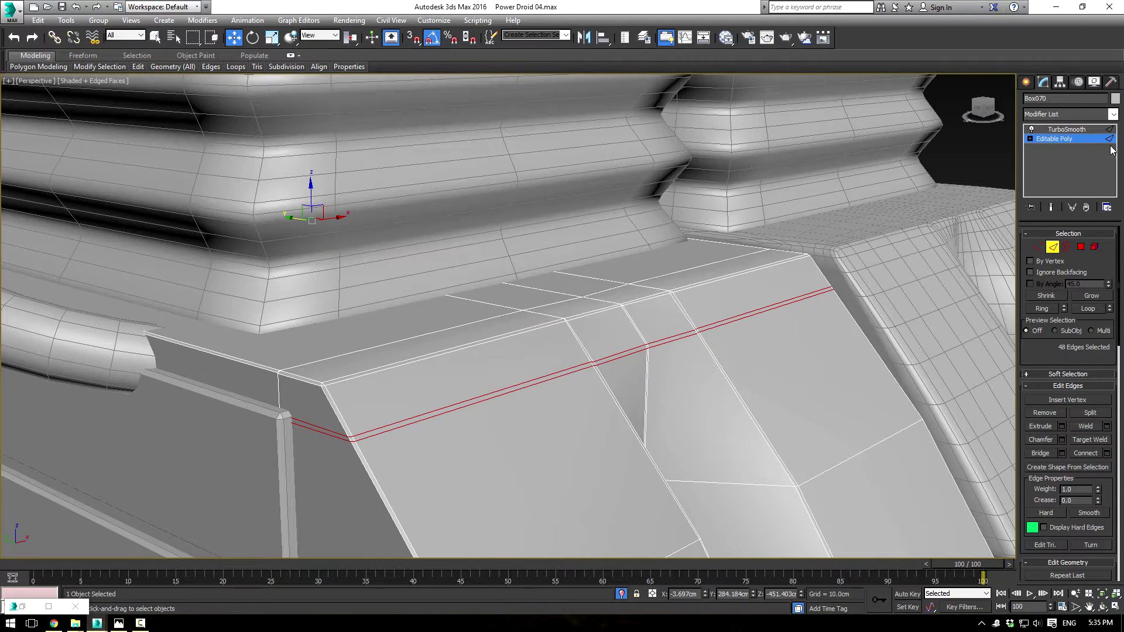
pyautogui.click(1065, 141)
pyautogui.click(1061, 130)
pyautogui.scroll(-3, 785, 306)
pyautogui.click(947, 234)
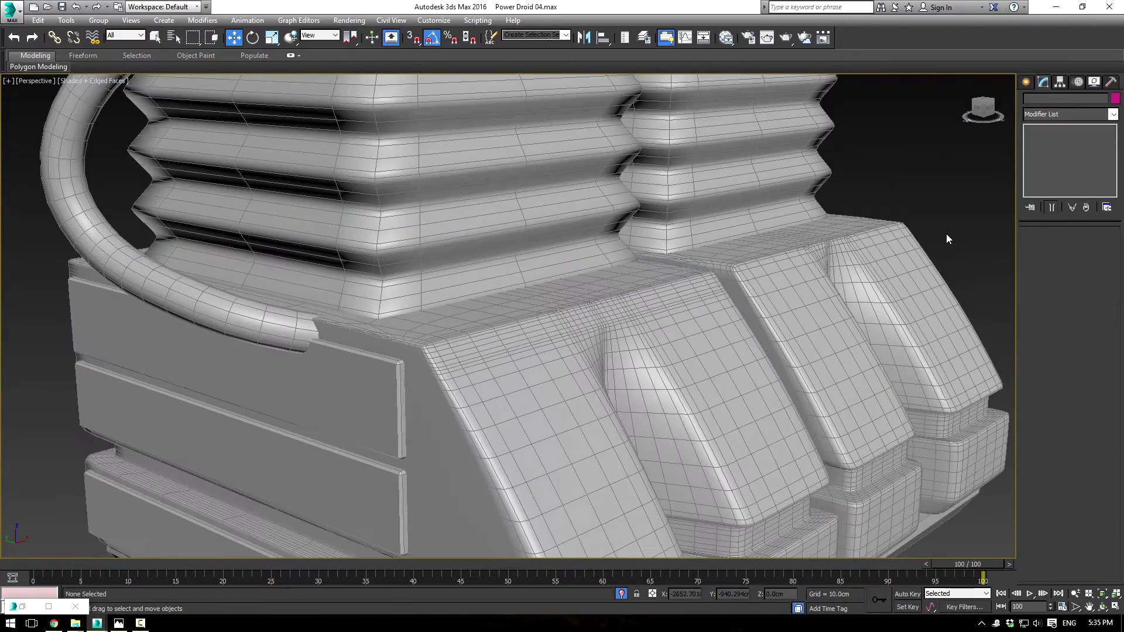
# - Examine the smoothed feet and the droid's side in shaded display without edged faces
pyautogui.press('F4')
pyautogui.scroll(-4, 793, 351)
pyautogui.keyDown('alt'); pyautogui.moveTo(791, 351); pyautogui.dragTo(679, 410, button='middle'); pyautogui.keyUp('alt')
pyautogui.scroll(-8, 763, 466)
pyautogui.keyDown('alt'); pyautogui.moveTo(762, 466); pyautogui.dragTo(865, 454, button='middle'); pyautogui.keyUp('alt')
pyautogui.scroll(6, 753, 455)
pyautogui.scroll(2, 675, 423)
pyautogui.press('z')
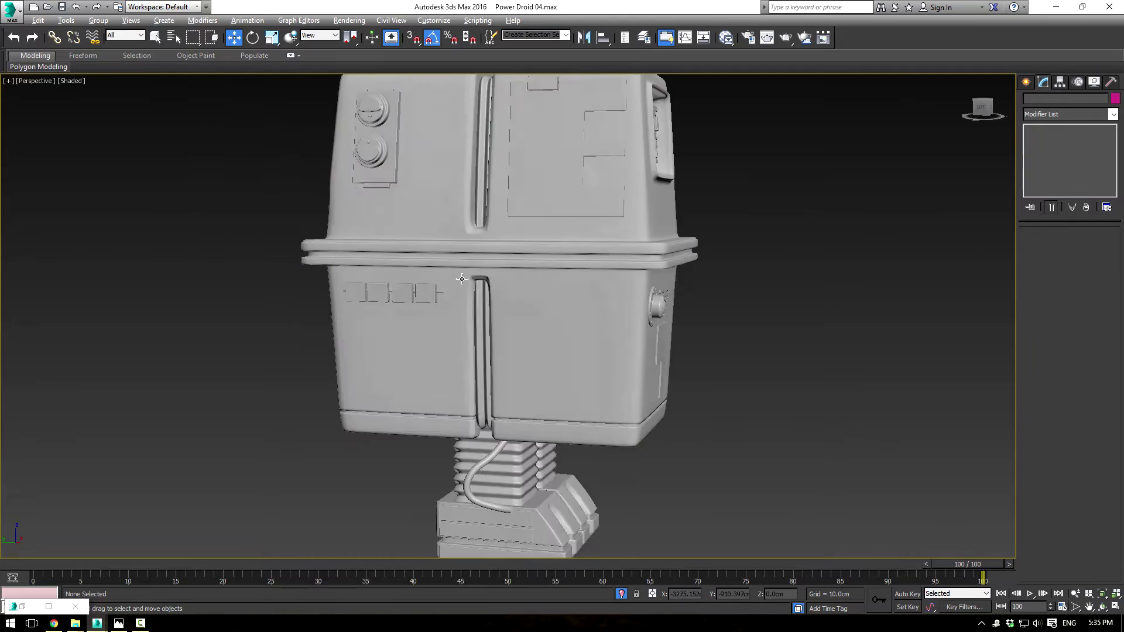
# - Delete the smoothed foot shell on the droid's +X leg, keeping its side strips and sole
pyautogui.keyDown('alt'); pyautogui.moveTo(547, 326); pyautogui.dragTo(416, 133, button='middle'); pyautogui.keyUp('alt')
pyautogui.scroll(5, 618, 338)
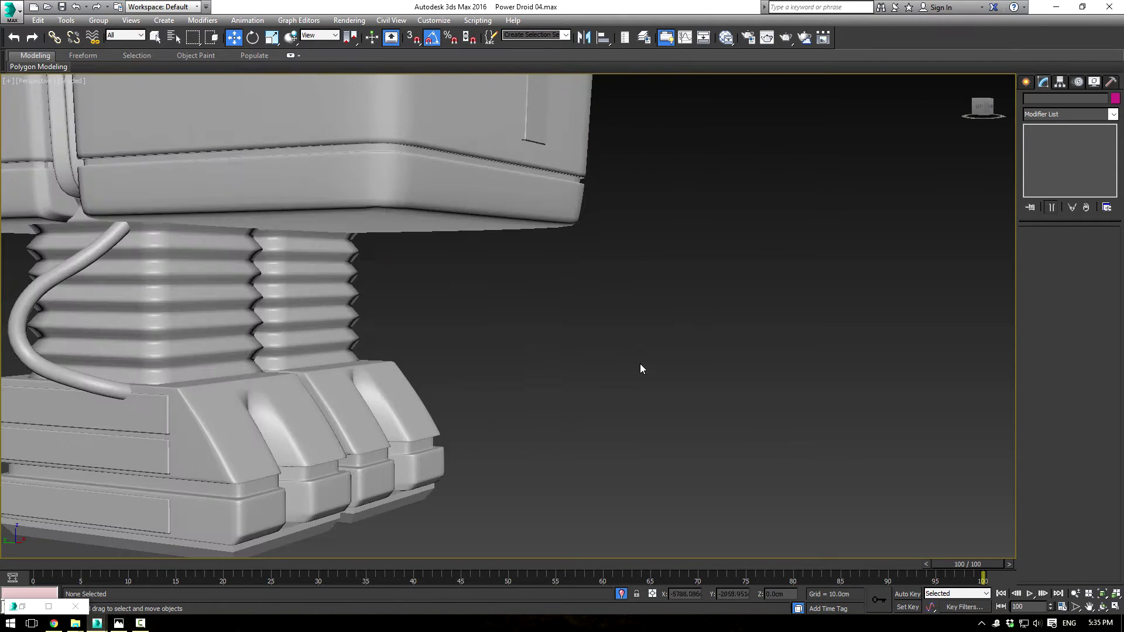
pyautogui.keyDown('alt'); pyautogui.moveTo(595, 386); pyautogui.dragTo(515, 380, button='middle'); pyautogui.keyUp('alt')
pyautogui.click(456, 371)
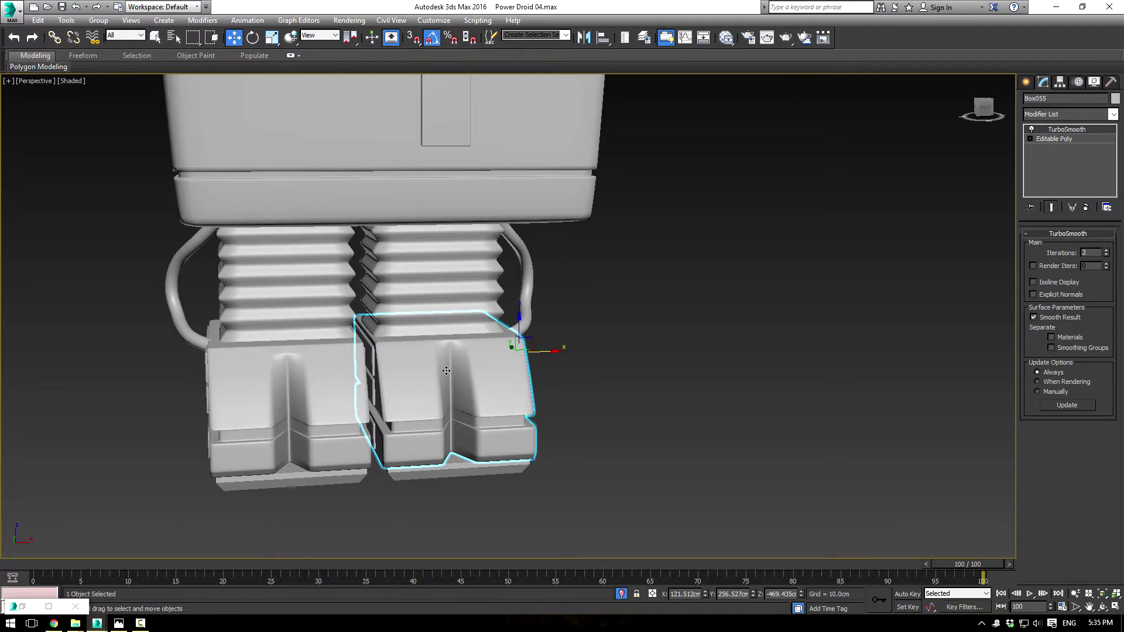
pyautogui.press('Delete')
# - In the Front view, clone the remaining refined foot as a copy about 96 cm along X onto the other leg, then deselect it
pyautogui.click(370, 362)
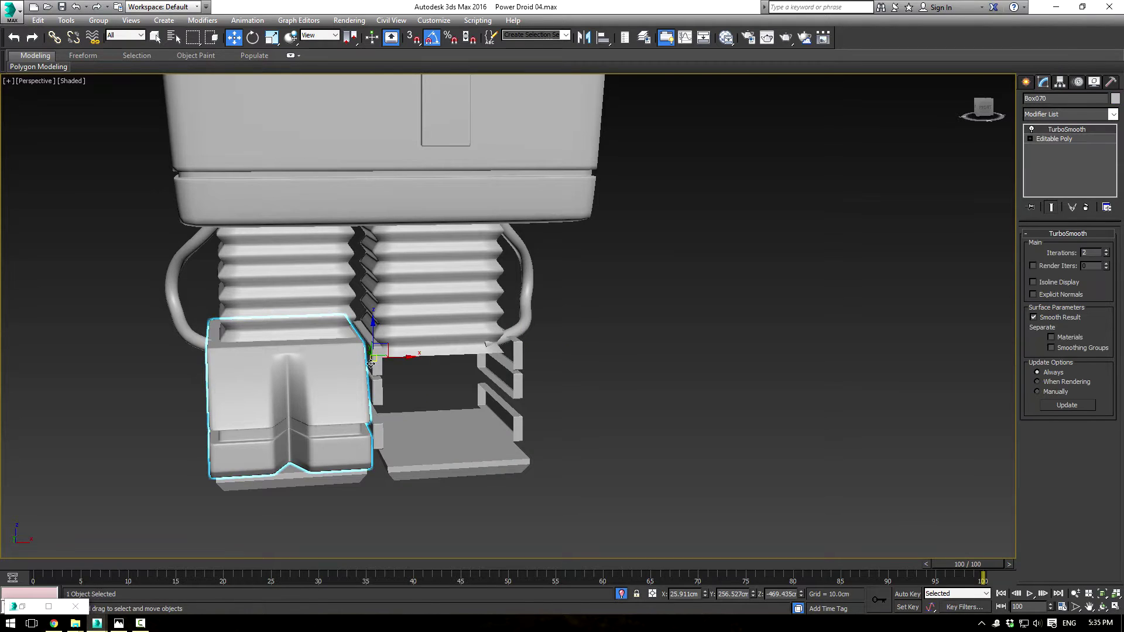
pyautogui.keyDown('alt'); pyautogui.moveTo(370, 362); pyautogui.dragTo(458, 384, button='middle'); pyautogui.keyUp('alt')
pyautogui.press('f')
pyautogui.scroll(5, 603, 402)
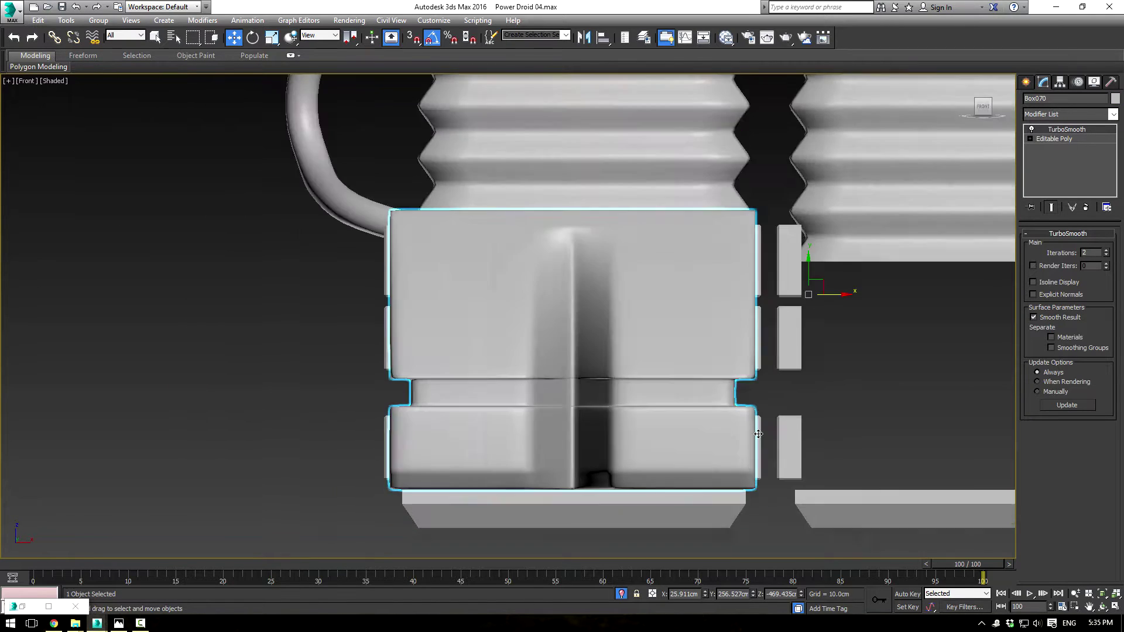
pyautogui.scroll(-2, 737, 387)
pyautogui.moveTo(737, 387); pyautogui.dragTo(587, 351, button='middle')
pyautogui.moveTo(600, 329)
pyautogui.keyDown('shift'); pyautogui.mouseDown()
pyautogui.moveTo(816, 339)
pyautogui.moveTo(799, 352)
pyautogui.mouseUp(); pyautogui.keyUp('shift')
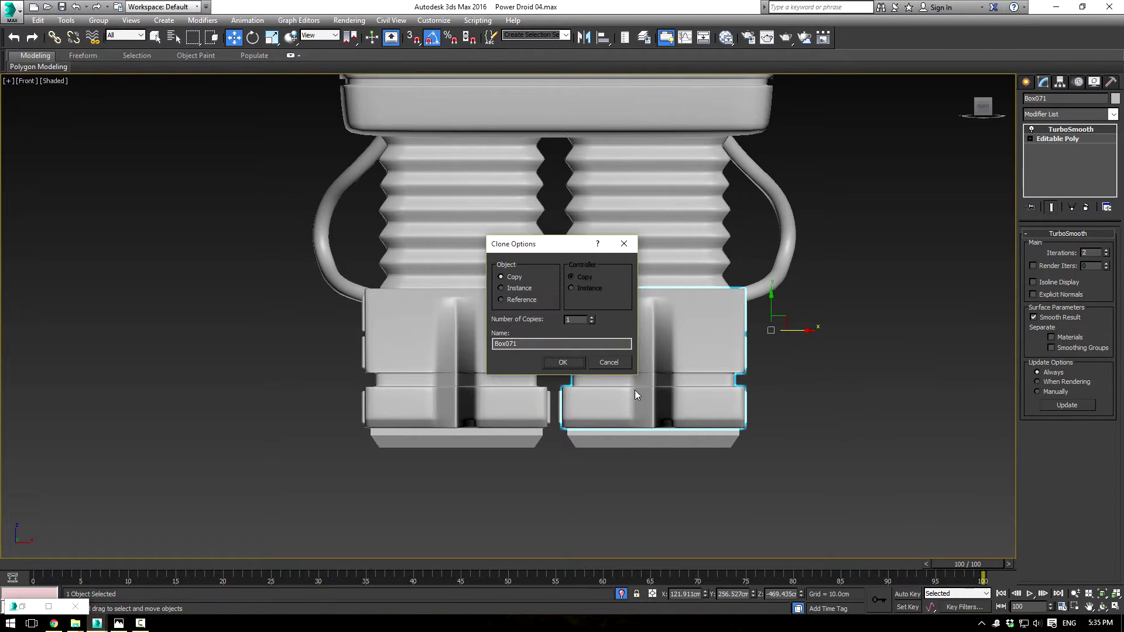
pyautogui.click(560, 362)
pyautogui.click(843, 398)
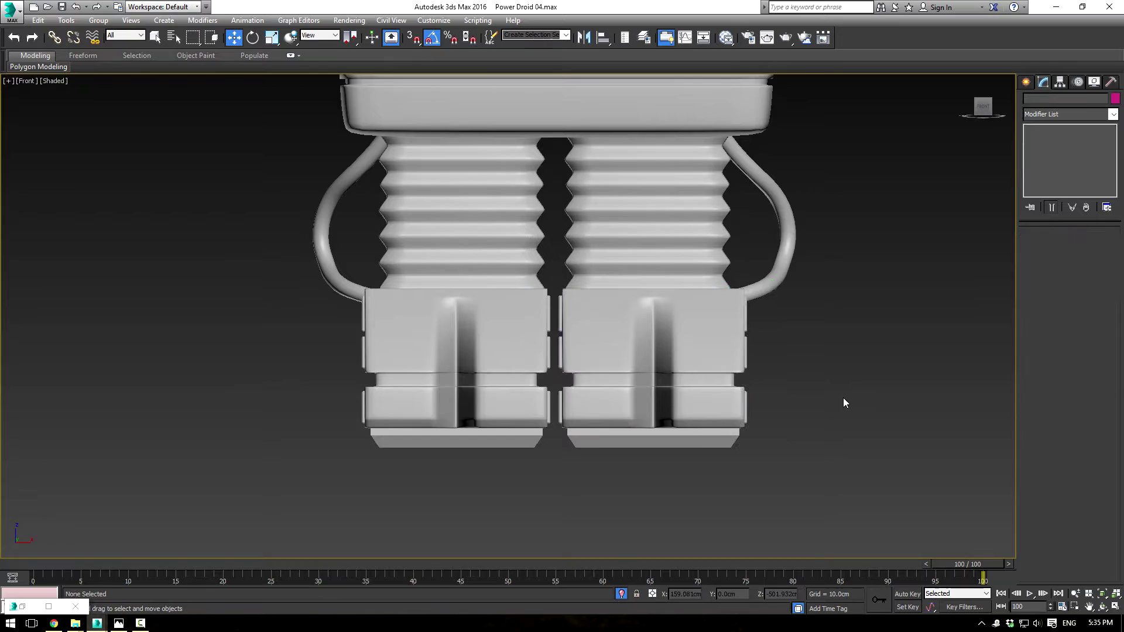
# - Nudge the copied foot about 0.45 cm in negative X to line it up between its side strips, then deselect it
pyautogui.scroll(2, 843, 398)
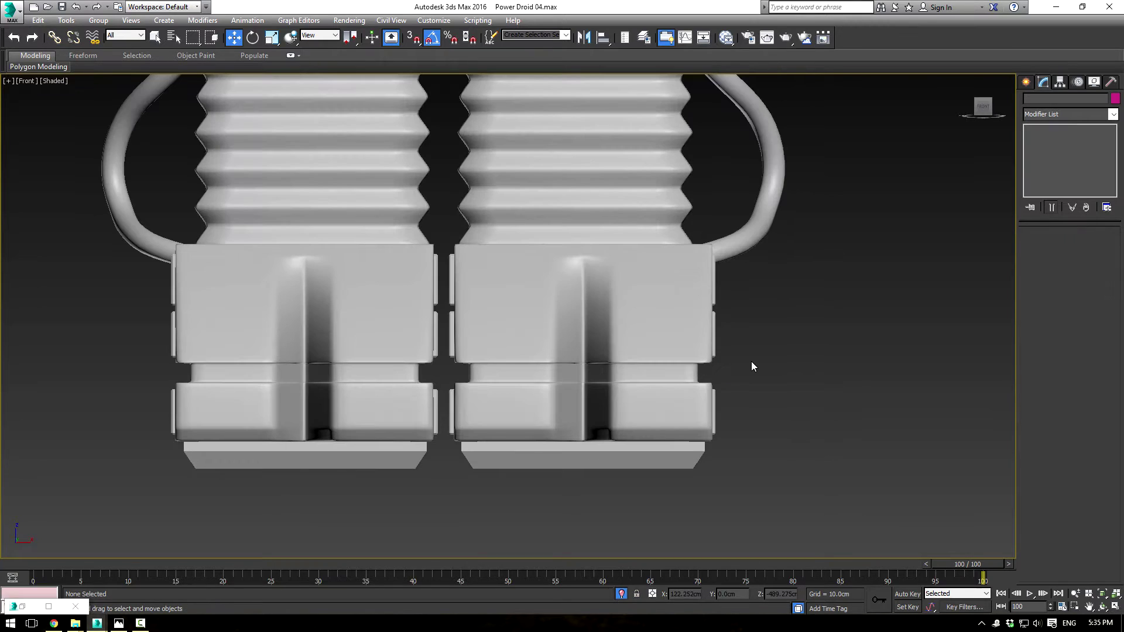
pyautogui.click(643, 321)
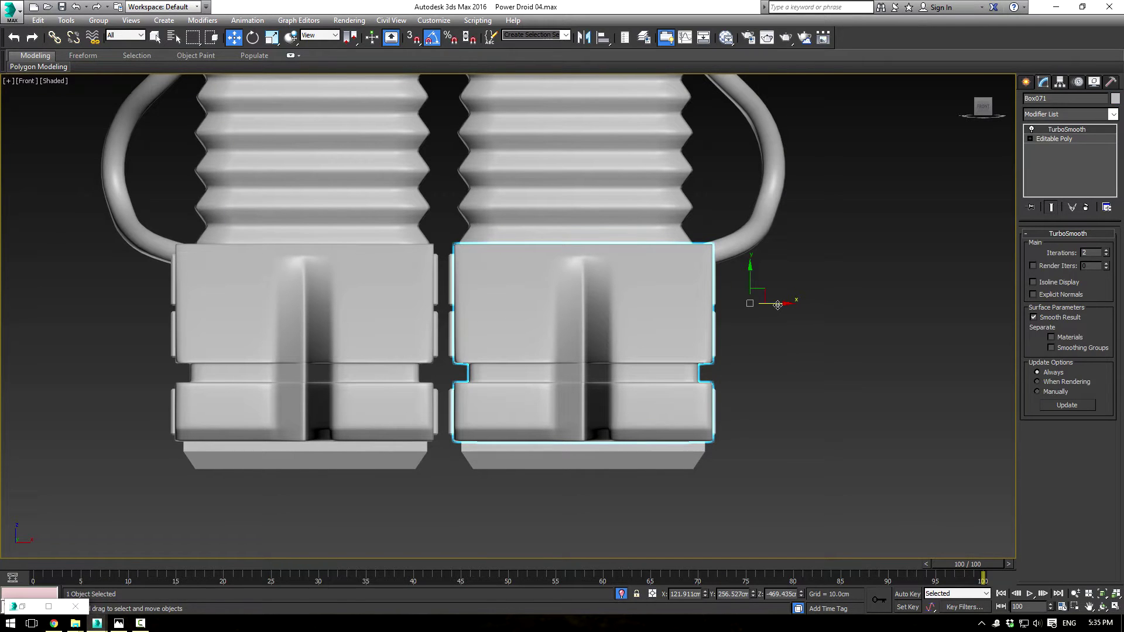
pyautogui.moveTo(777, 304); pyautogui.dragTo(776, 305)
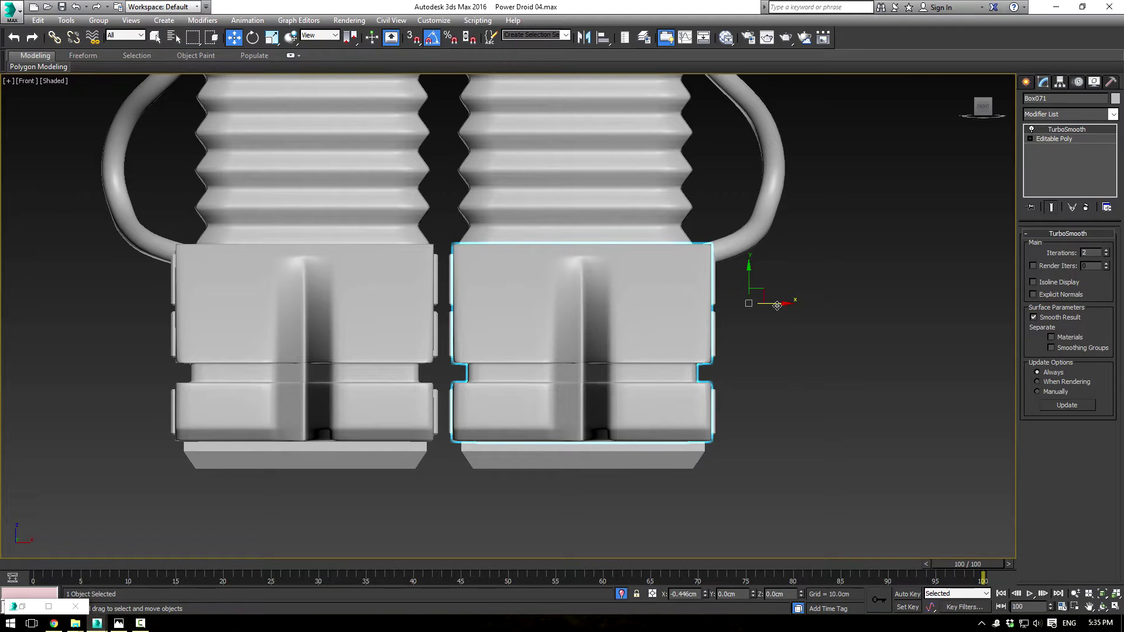
pyautogui.click(829, 351)
# - With AutoGrid on, create an 8-sided cylinder of about 4.2 cm radius and 10.4 cm height on the foot's side near the hose end
pyautogui.scroll(-4, 825, 371)
pyautogui.press('p')
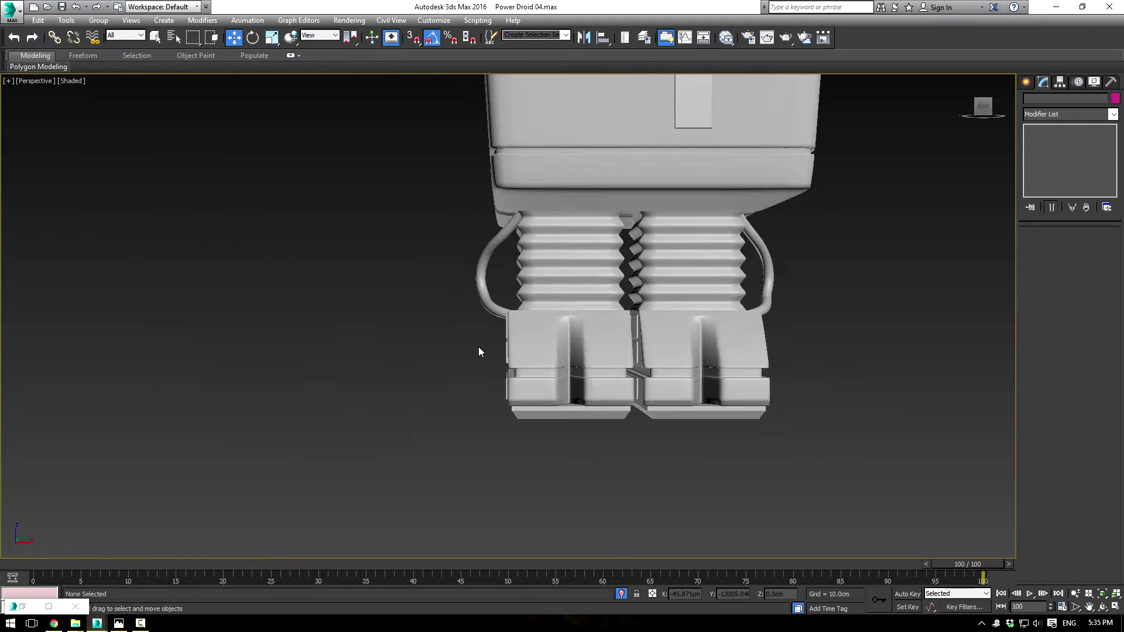
pyautogui.keyDown('alt'); pyautogui.moveTo(479, 346); pyautogui.dragTo(474, 343, button='middle'); pyautogui.keyUp('alt')
pyautogui.scroll(4, 498, 338)
pyautogui.keyDown('alt'); pyautogui.moveTo(555, 338); pyautogui.dragTo(673, 306, button='middle'); pyautogui.keyUp('alt')
pyautogui.scroll(4, 693, 306)
pyautogui.moveTo(357, 286); pyautogui.dragTo(696, 316, button='middle')
pyautogui.scroll(2, 700, 318)
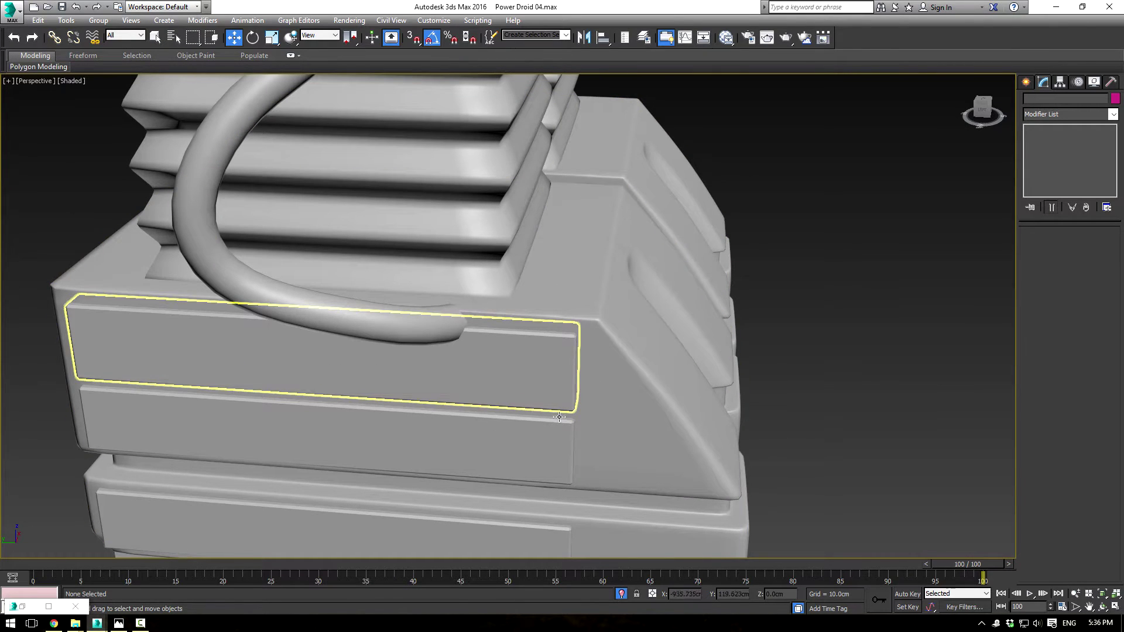
pyautogui.click(1032, 85)
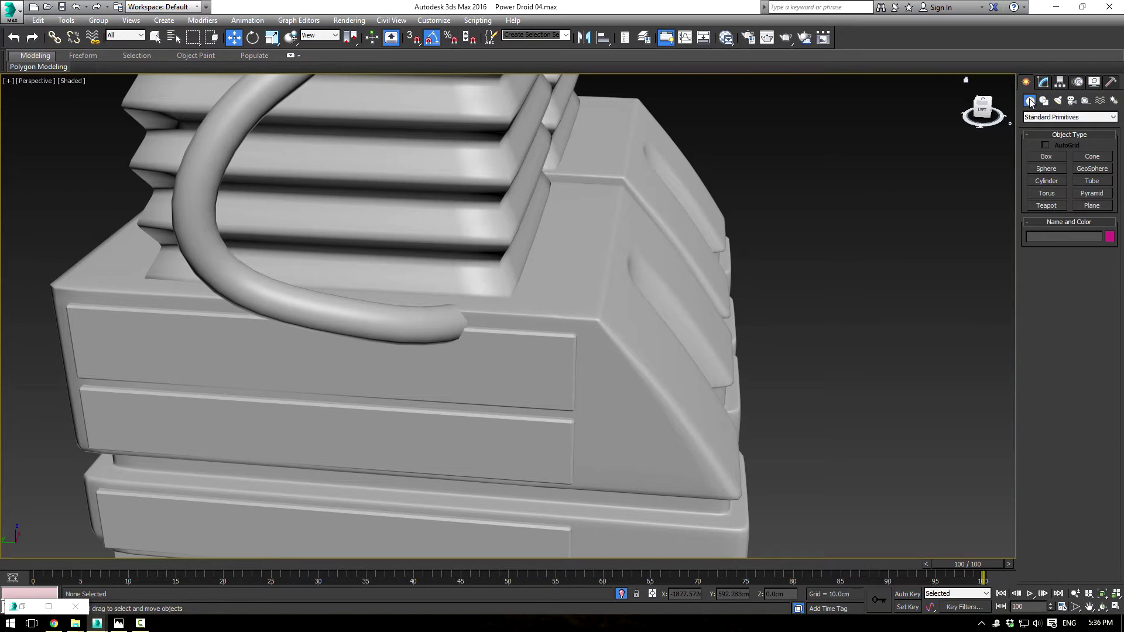
pyautogui.click(1036, 122)
pyautogui.click(1048, 126)
pyautogui.click(1047, 180)
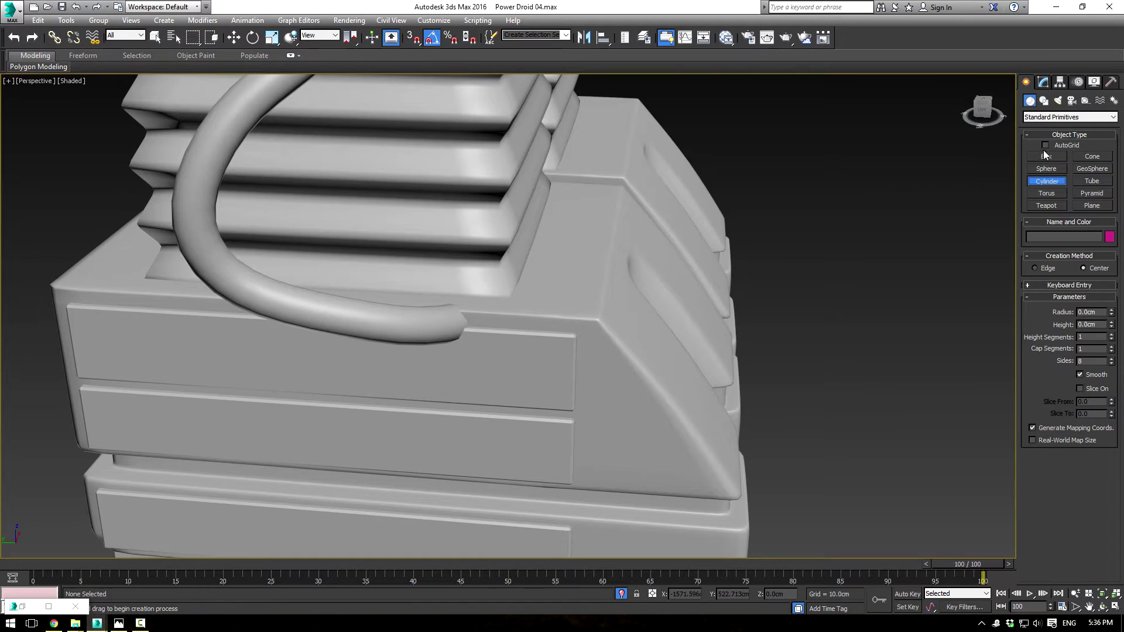
pyautogui.moveTo(525, 325); pyautogui.dragTo(528, 343)
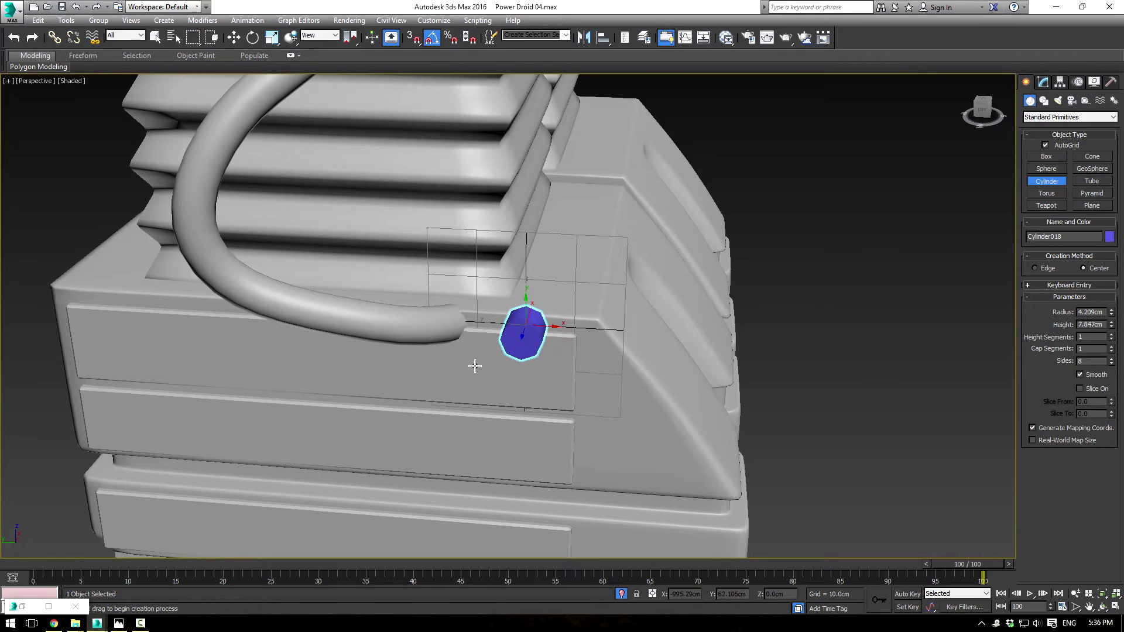
pyautogui.keyDown('alt'); pyautogui.moveTo(490, 388); pyautogui.dragTo(586, 383, button='middle'); pyautogui.keyUp('alt')
# - Convert the cylinder to an Editable Poly and move its outer cap polygon toward the foot to shorten the cylinder
pyautogui.click(1043, 82)
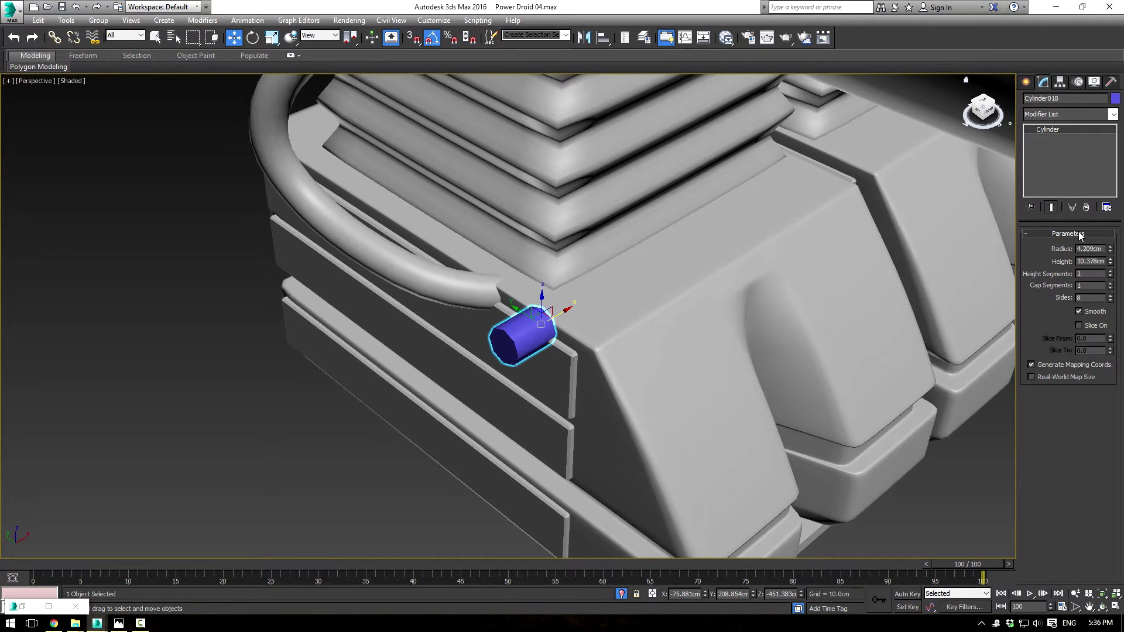
pyautogui.hotkey('ctrl', 'e')
pyautogui.click(1080, 246)
pyautogui.keyDown('alt'); pyautogui.moveTo(732, 287); pyautogui.dragTo(558, 355, button='middle'); pyautogui.keyUp('alt')
pyautogui.click(547, 332)
pyautogui.click(547, 332)
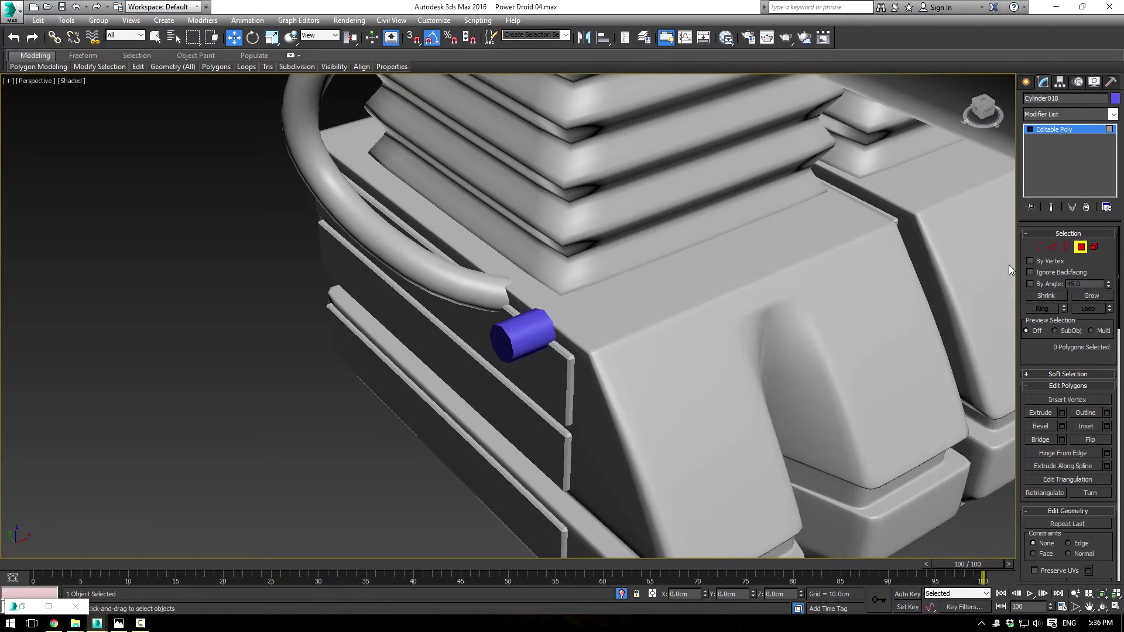
pyautogui.click(501, 341)
pyautogui.moveTo(521, 337); pyautogui.dragTo(552, 325)
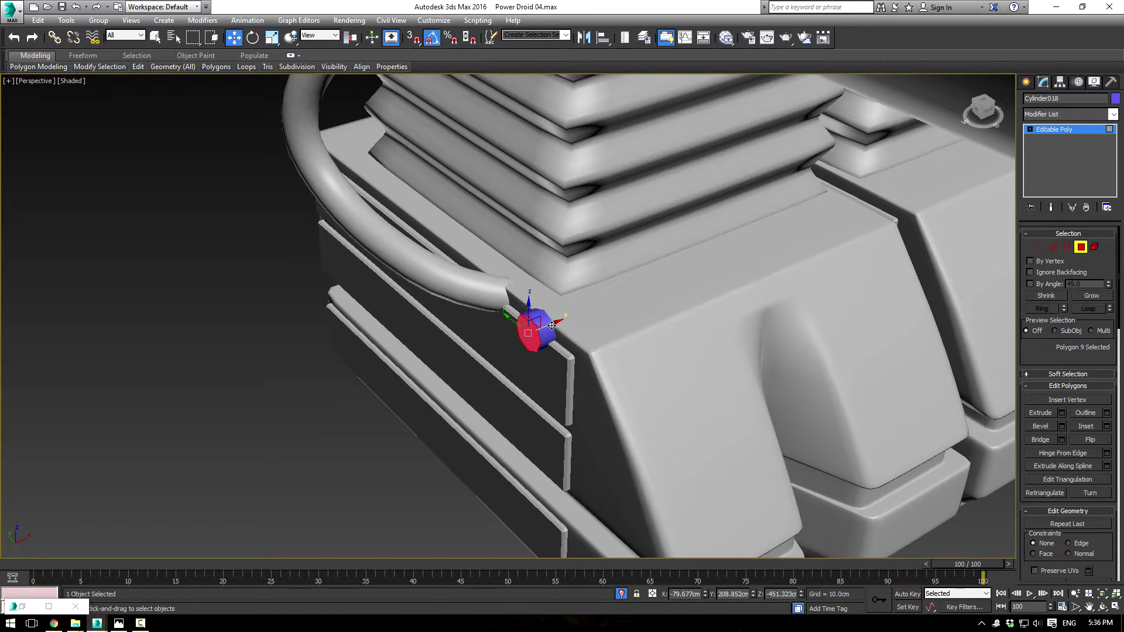
# - Bevel the cap polygon repeatedly into a wider connector body with a tapered rim and a recessed socket, then leave polygon editing
pyautogui.click(1056, 431)
pyautogui.scroll(2, 515, 331)
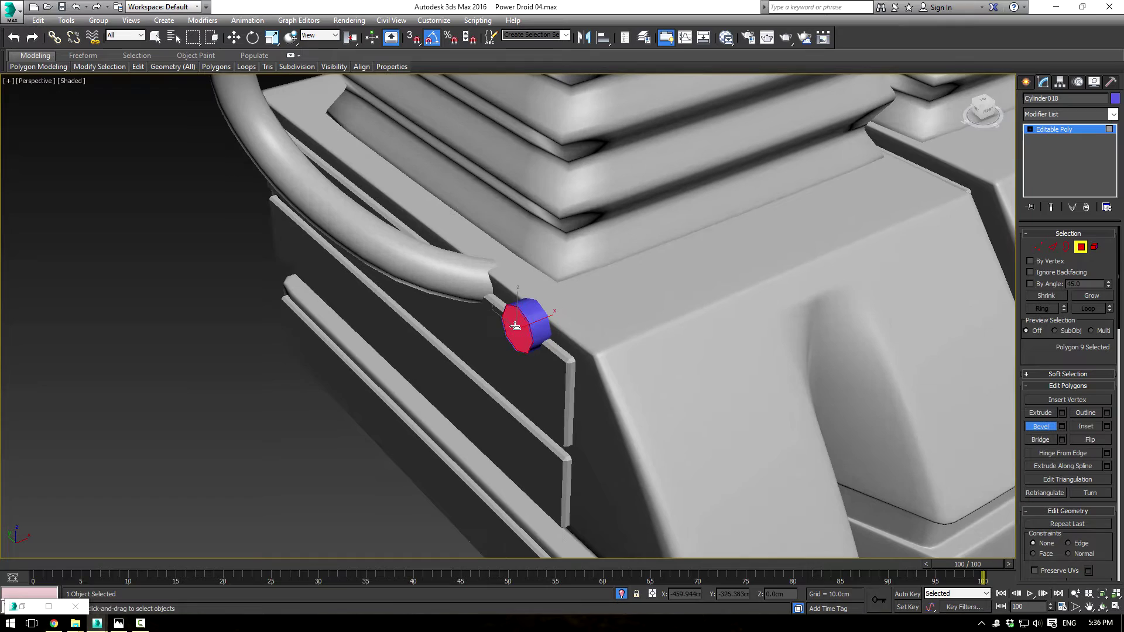
pyautogui.moveTo(516, 332); pyautogui.dragTo(523, 320)
pyautogui.moveTo(515, 329); pyautogui.dragTo(501, 296)
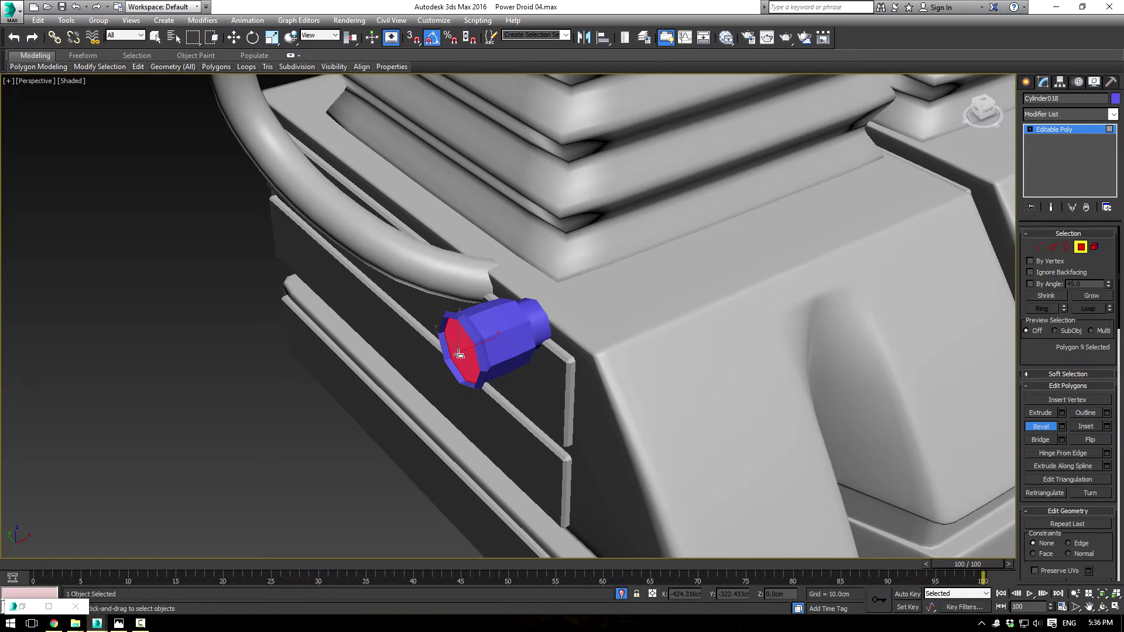
pyautogui.moveTo(459, 354); pyautogui.dragTo(459, 364)
pyautogui.keyDown('alt'); pyautogui.moveTo(468, 368); pyautogui.dragTo(551, 337, button='middle'); pyautogui.keyUp('alt')
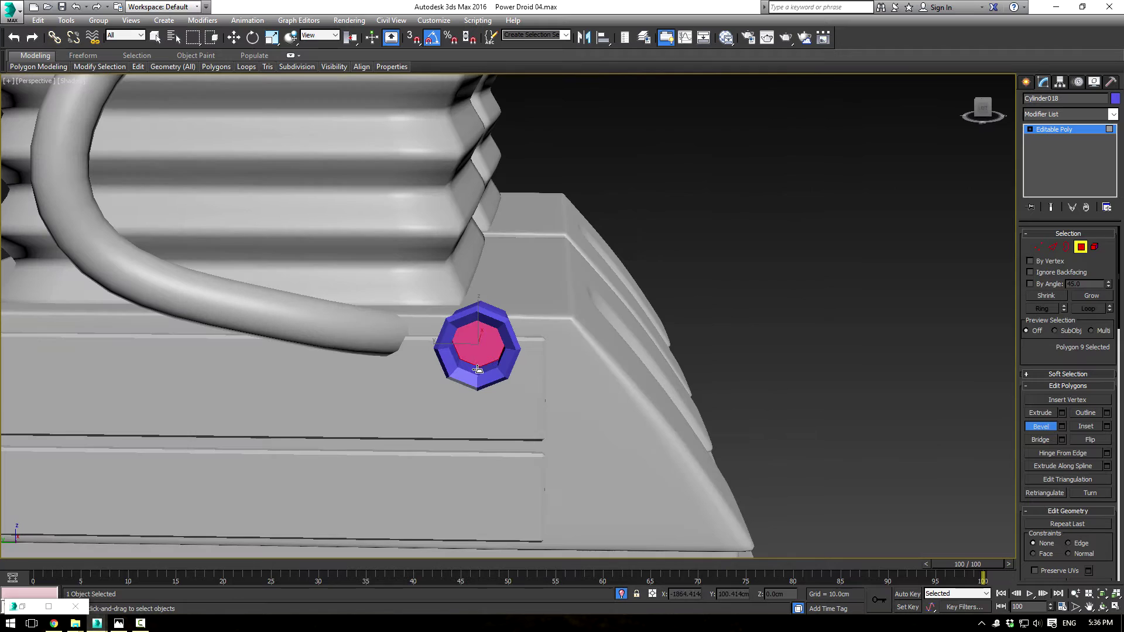
pyautogui.moveTo(478, 370); pyautogui.dragTo(480, 402)
pyautogui.press('w')
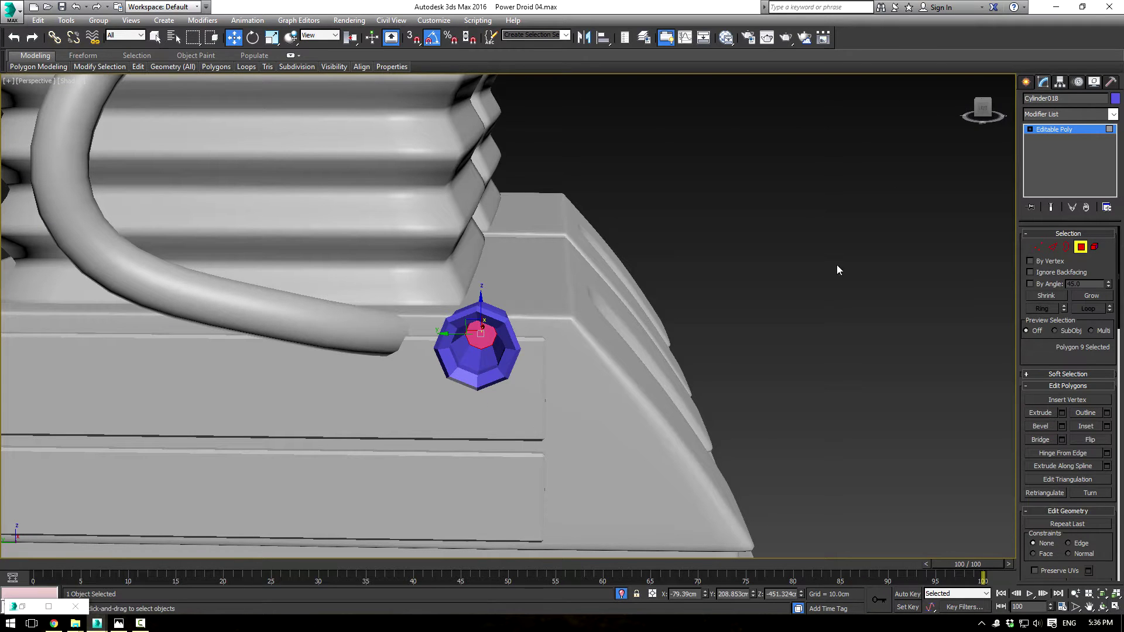
pyautogui.click(838, 264)
pyautogui.click(1063, 132)
pyautogui.click(805, 283)
# - Shift the connector about 1 cm in negative Y and rotate it so its socket faces the hose end
pyautogui.scroll(-2, 805, 282)
pyautogui.keyDown('alt'); pyautogui.moveTo(804, 283); pyautogui.dragTo(745, 312, button='middle'); pyautogui.keyUp('alt')
pyautogui.click(815, 253)
pyautogui.keyDown('alt'); pyautogui.moveTo(815, 253); pyautogui.dragTo(652, 437, button='middle'); pyautogui.keyUp('alt')
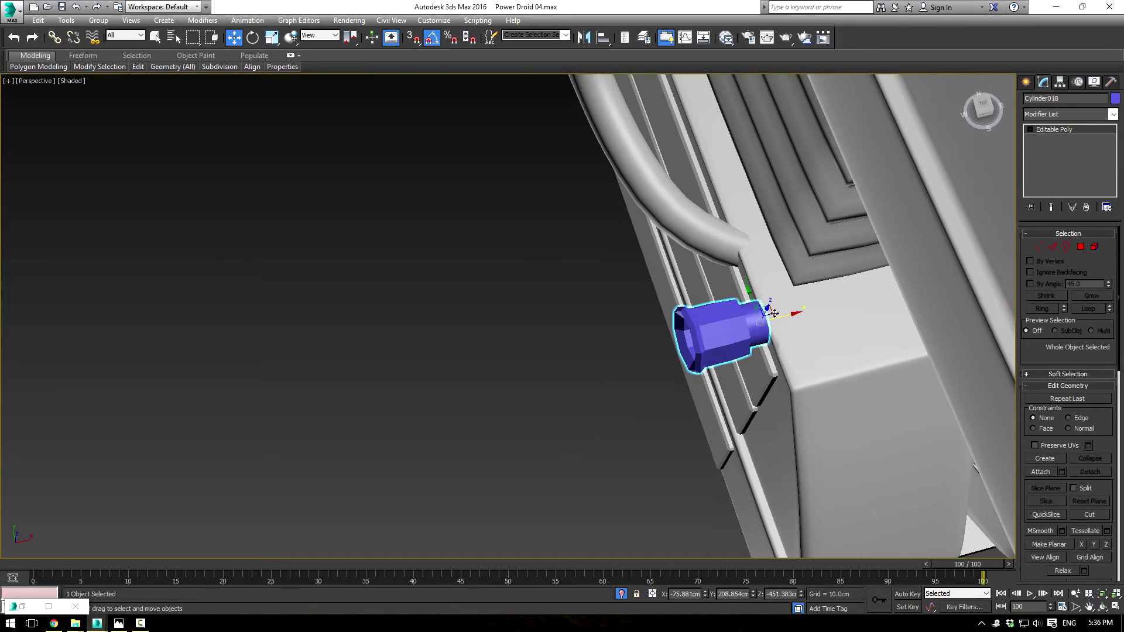
pyautogui.keyDown('alt'); pyautogui.moveTo(771, 305); pyautogui.dragTo(725, 301, button='middle'); pyautogui.keyUp('alt')
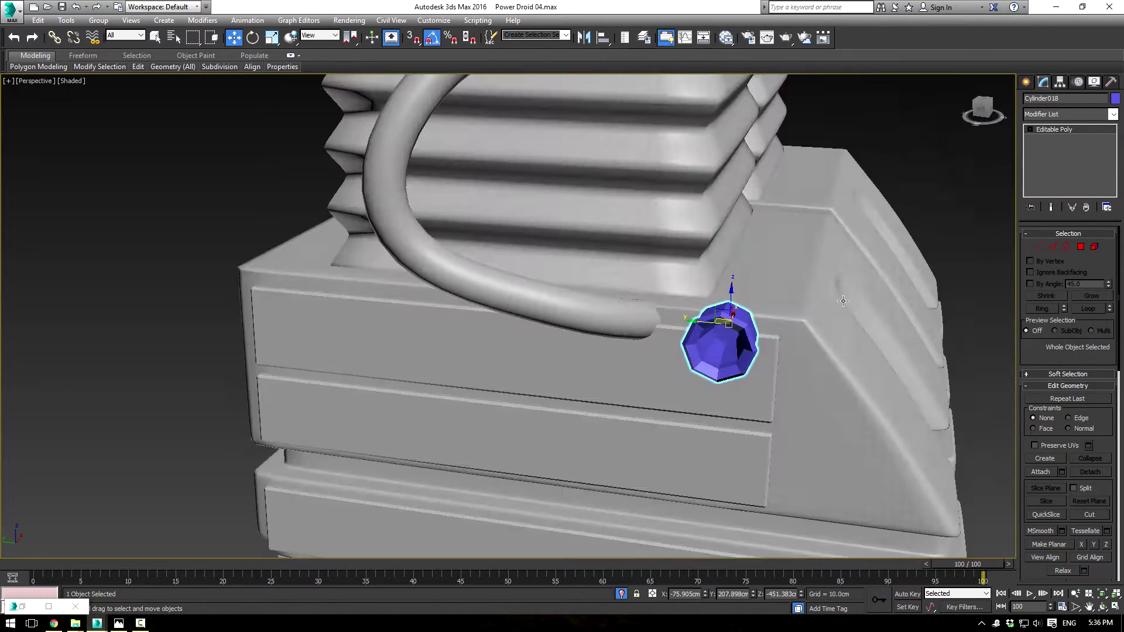
pyautogui.press('e')
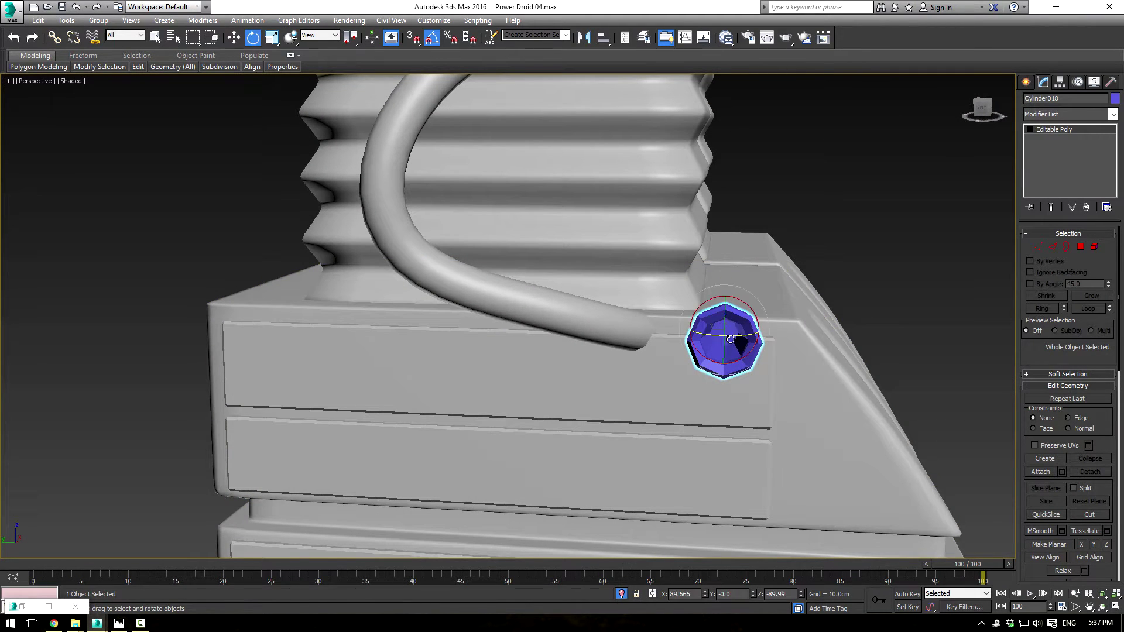
pyautogui.moveTo(732, 328); pyautogui.dragTo(715, 302)
pyautogui.keyDown('alt'); pyautogui.moveTo(716, 302); pyautogui.dragTo(755, 339, button='middle'); pyautogui.keyUp('alt')
pyautogui.press('w')
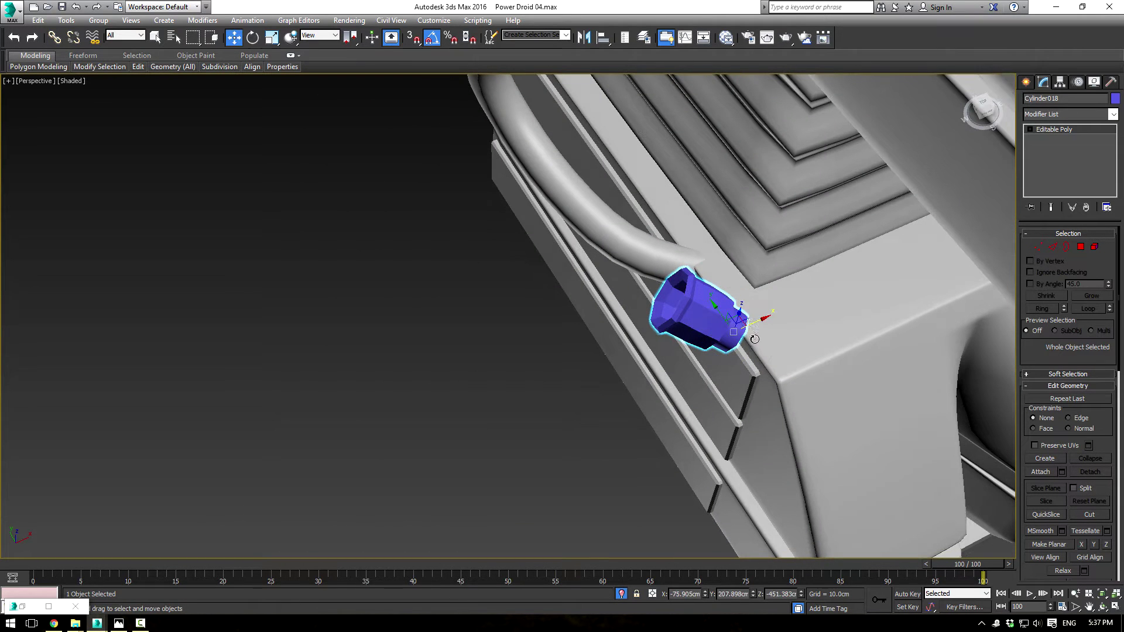
# - Move the rotated connector down along the foot's side so its socket sits at the hose end
pyautogui.moveTo(742, 316); pyautogui.dragTo(707, 348)
pyautogui.keyDown('alt'); pyautogui.moveTo(707, 348); pyautogui.dragTo(713, 299, button='middle'); pyautogui.keyUp('alt')
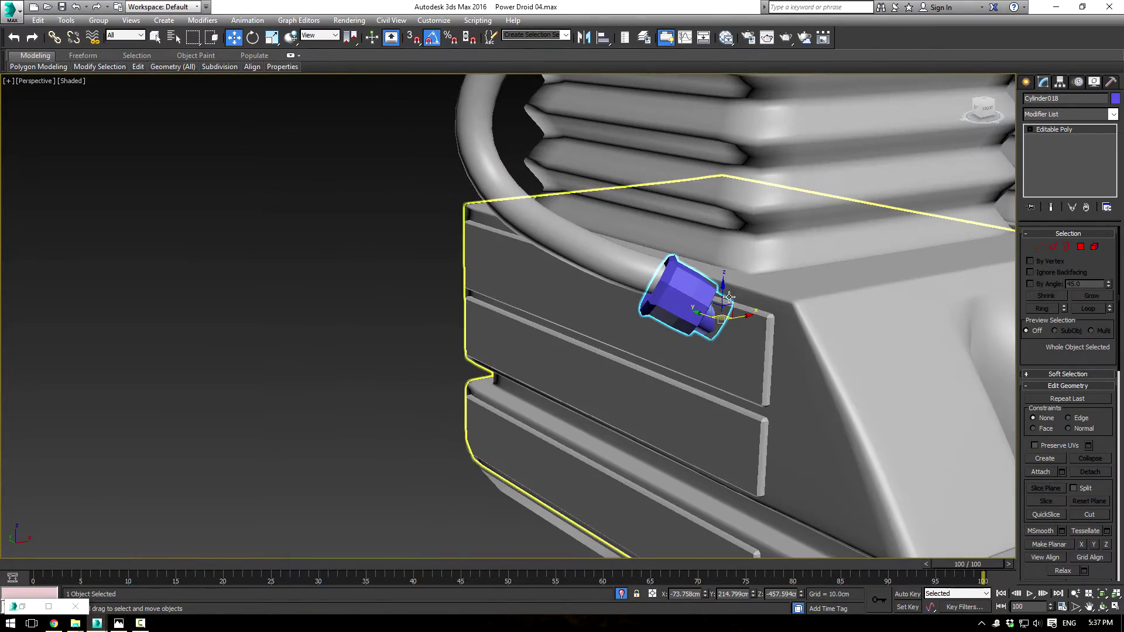
pyautogui.moveTo(724, 289); pyautogui.dragTo(723, 293)
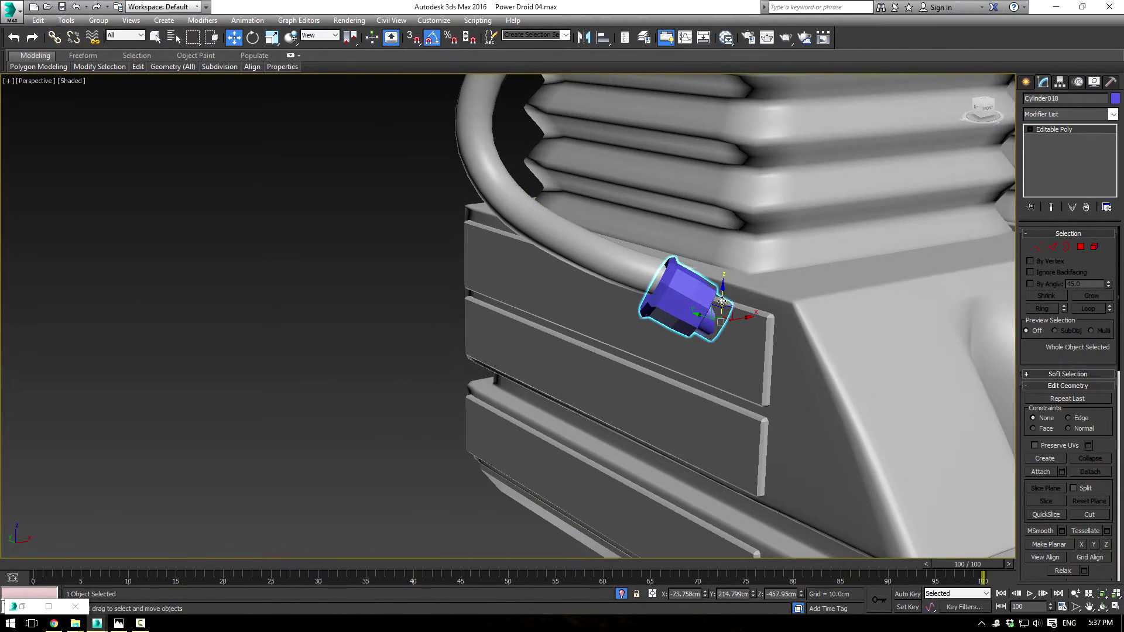
pyautogui.keyDown('alt'); pyautogui.moveTo(725, 295); pyautogui.dragTo(796, 325, button='middle'); pyautogui.keyUp('alt')
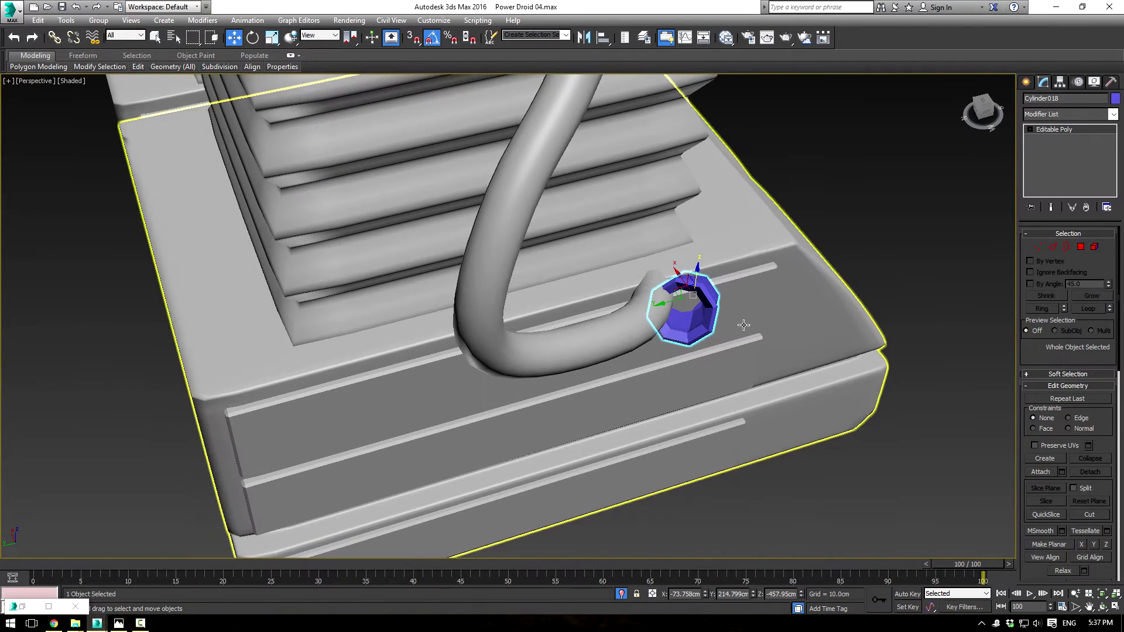
# - Edit the hose line's vertices and move those at its foot end so the hose runs into the connector's socket
pyautogui.click(628, 317)
pyautogui.click(1049, 139)
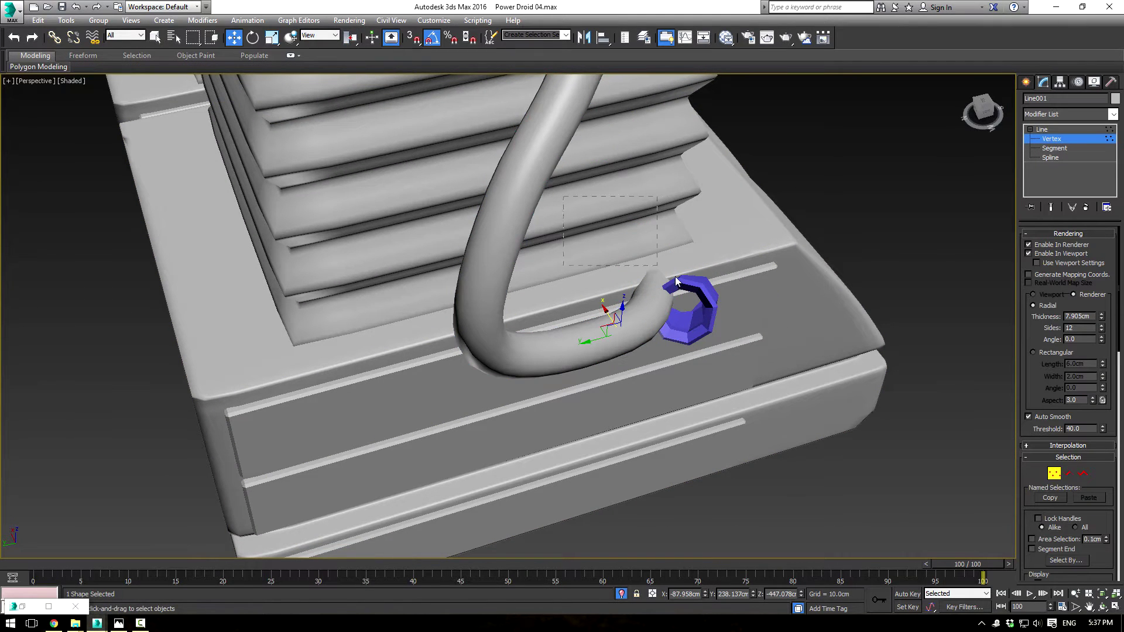
pyautogui.moveTo(623, 236); pyautogui.dragTo(678, 267)
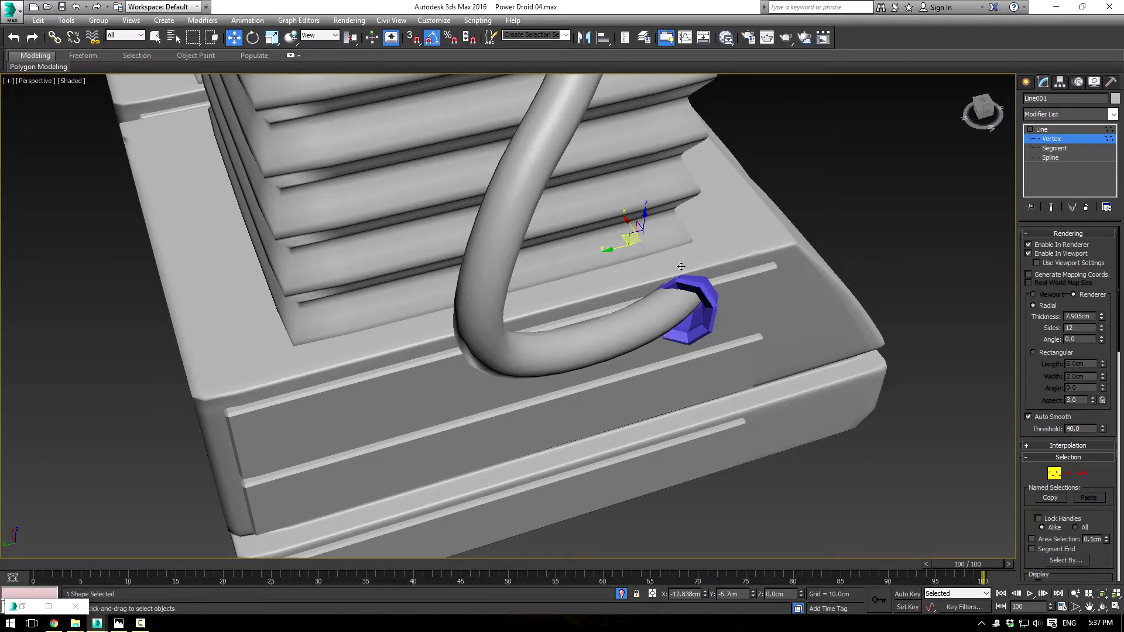
pyautogui.moveTo(596, 323); pyautogui.dragTo(719, 397)
pyautogui.moveTo(599, 332); pyautogui.dragTo(621, 334)
pyautogui.keyDown('alt'); pyautogui.moveTo(621, 335); pyautogui.dragTo(749, 339, button='middle'); pyautogui.keyUp('alt')
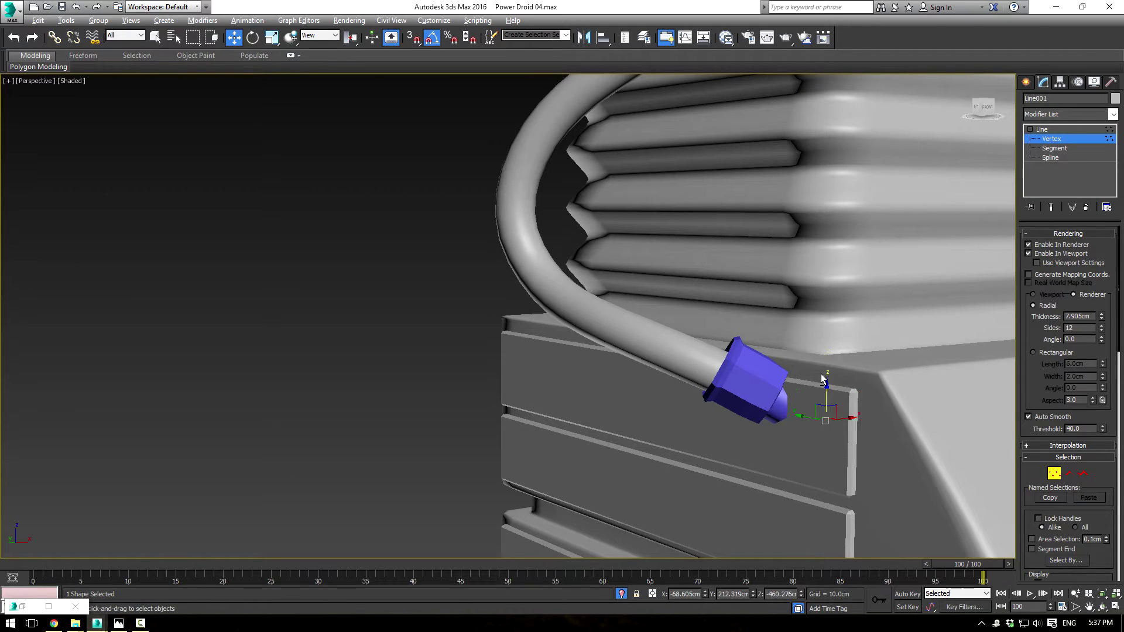
# - Fine-tune the hose vertex near the connector to center the hose in the socket, then leave vertex editing and deselect the hose
pyautogui.keyDown('alt'); pyautogui.moveTo(830, 387); pyautogui.dragTo(807, 404, button='middle'); pyautogui.keyUp('alt')
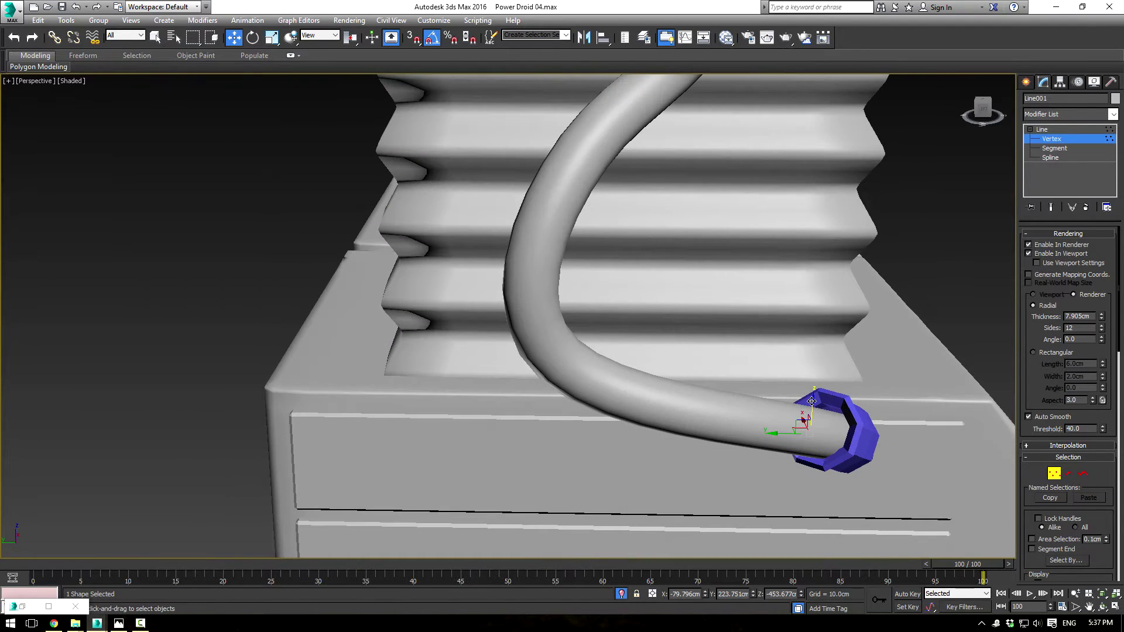
pyautogui.moveTo(812, 403); pyautogui.dragTo(816, 399)
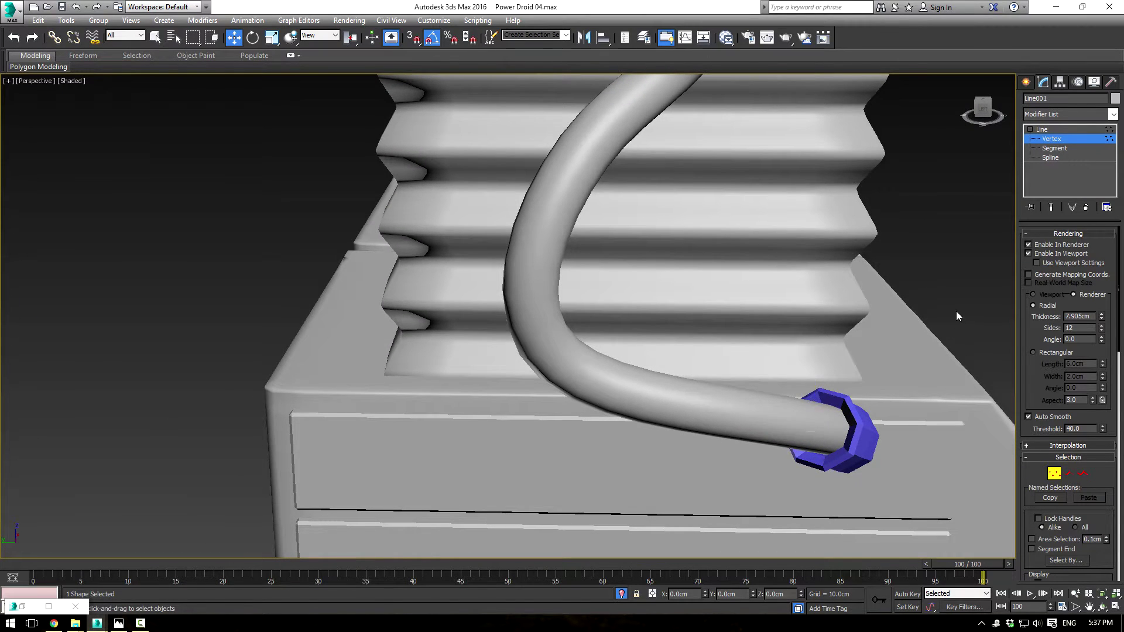
pyautogui.scroll(-2, 956, 314)
pyautogui.click(1058, 139)
pyautogui.click(943, 246)
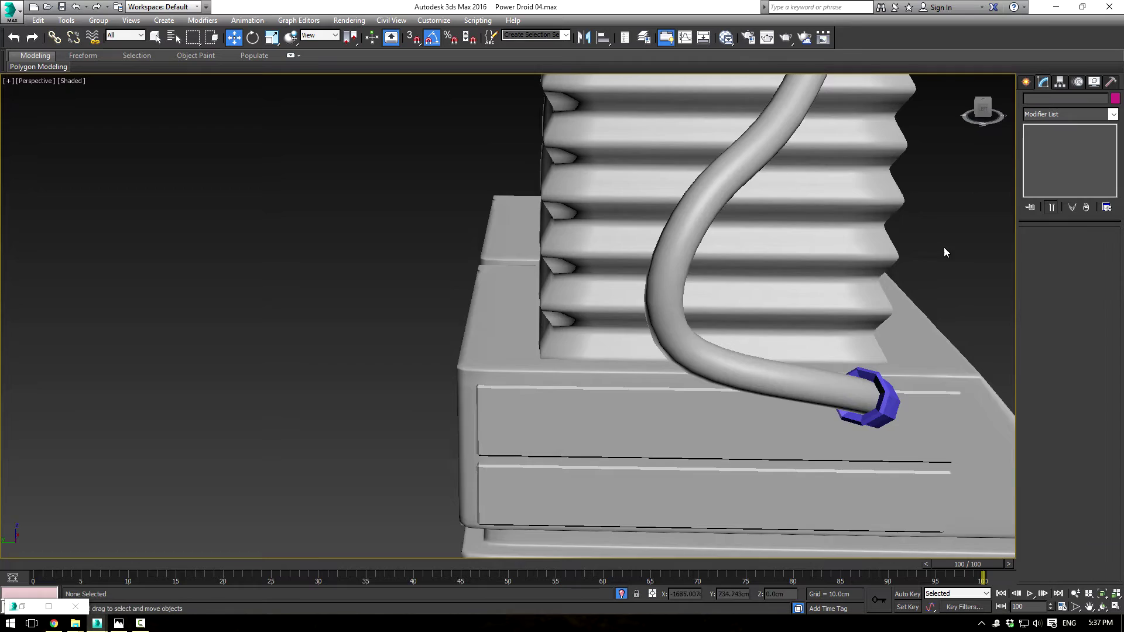
pyautogui.keyDown('alt'); pyautogui.moveTo(944, 247); pyautogui.dragTo(754, 304, button='middle'); pyautogui.keyUp('alt')
pyautogui.scroll(6, 755, 304)
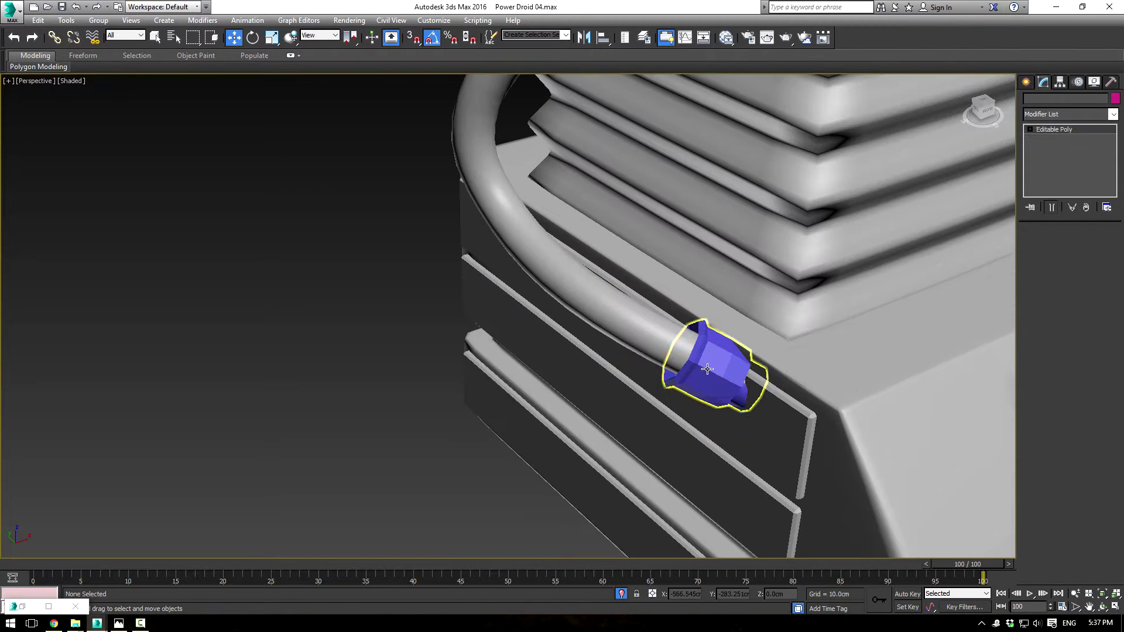
# - Apply a TurboSmooth modifier to the hose connector at the foot
pyautogui.click(753, 389)
pyautogui.click(1111, 115)
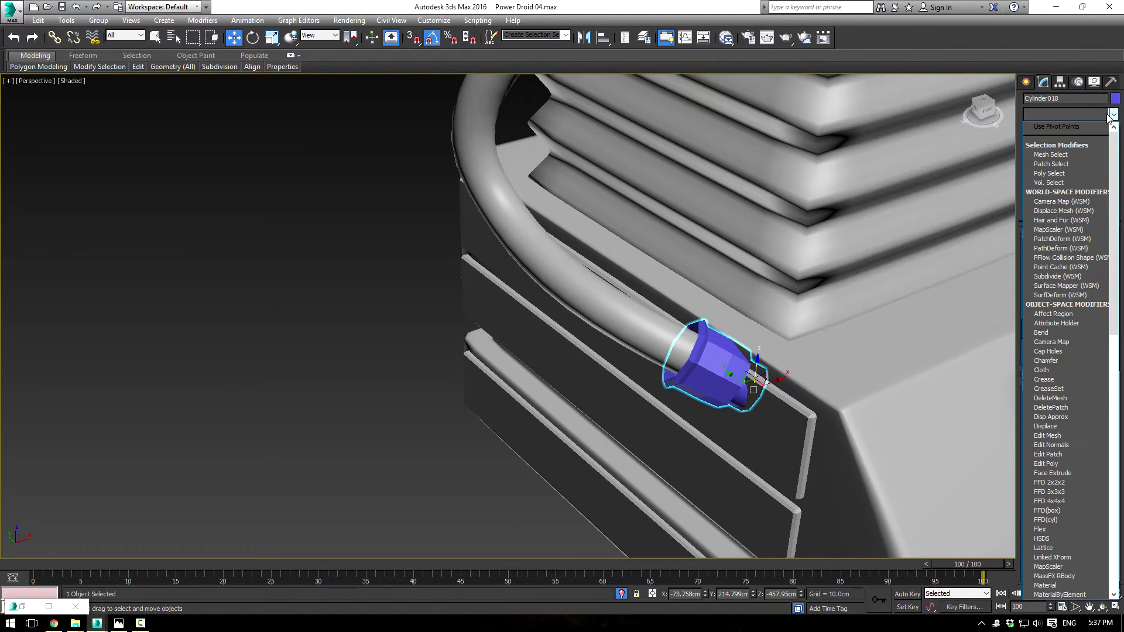
pyautogui.write('tu')
pyautogui.press('Return')
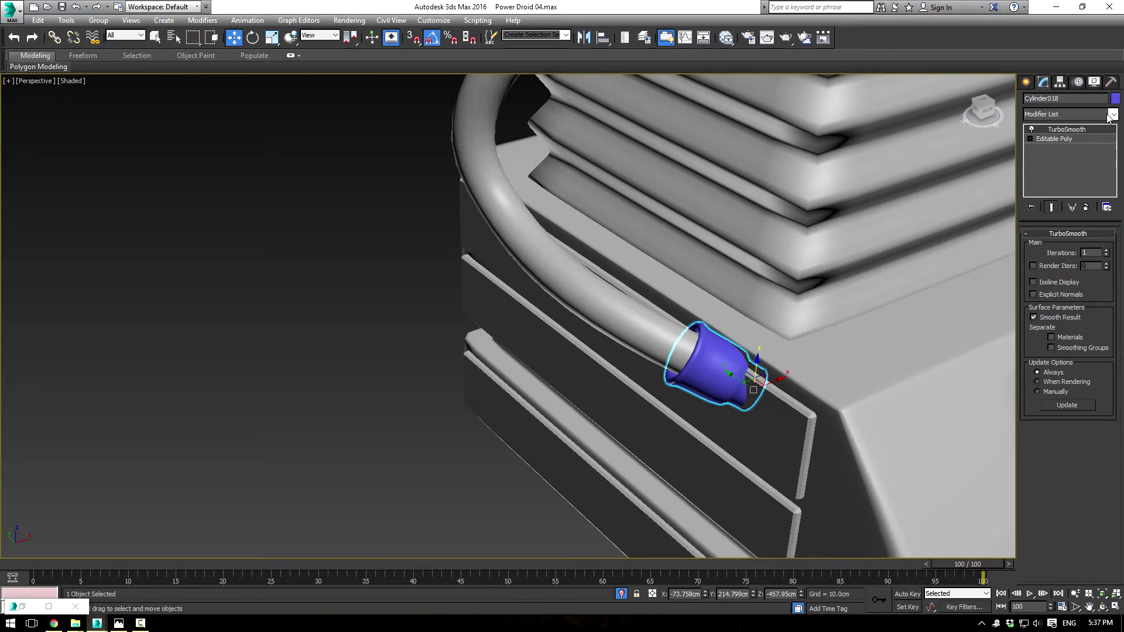
pyautogui.click(329, 286)
pyautogui.keyDown('alt'); pyautogui.moveTo(426, 264); pyautogui.dragTo(451, 261, button='middle'); pyautogui.keyUp('alt')
pyautogui.scroll(3, 750, 297)
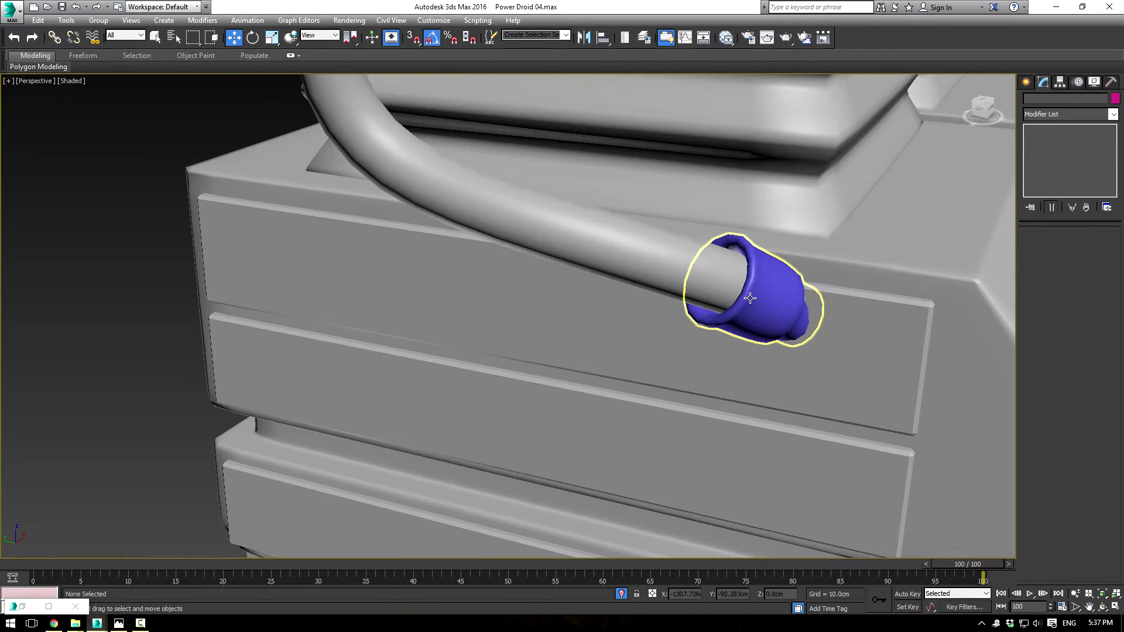
# - Set the TurboSmooth iterations of the hose connector to 2
pyautogui.click(750, 298)
pyautogui.keyDown('alt'); pyautogui.moveTo(835, 310); pyautogui.dragTo(844, 333, button='middle'); pyautogui.keyUp('alt')
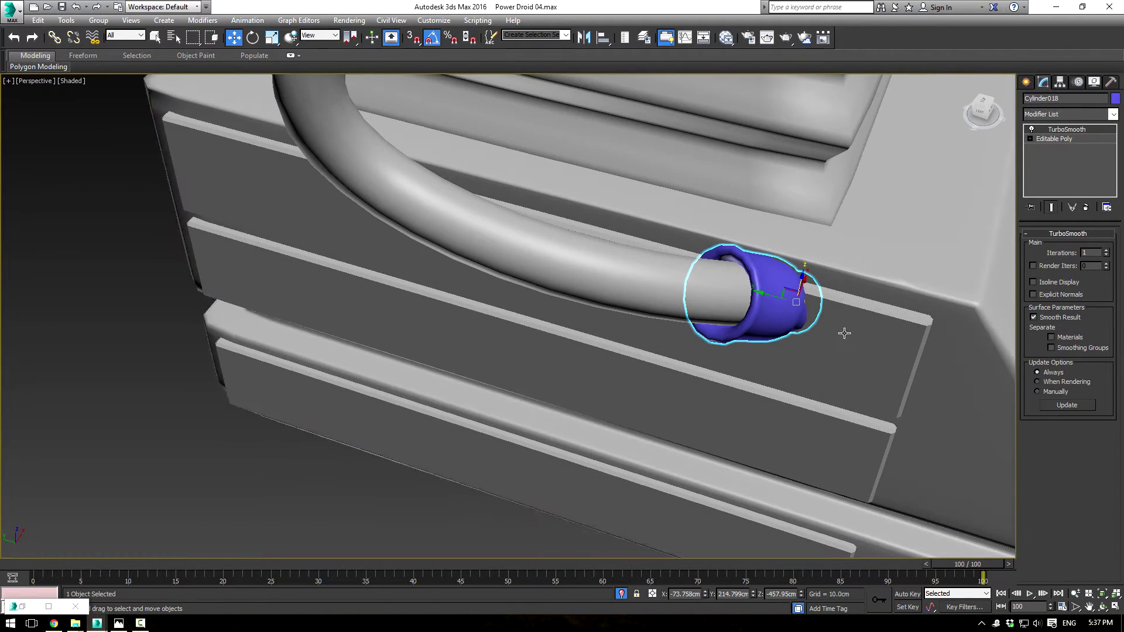
pyautogui.click(1106, 256)
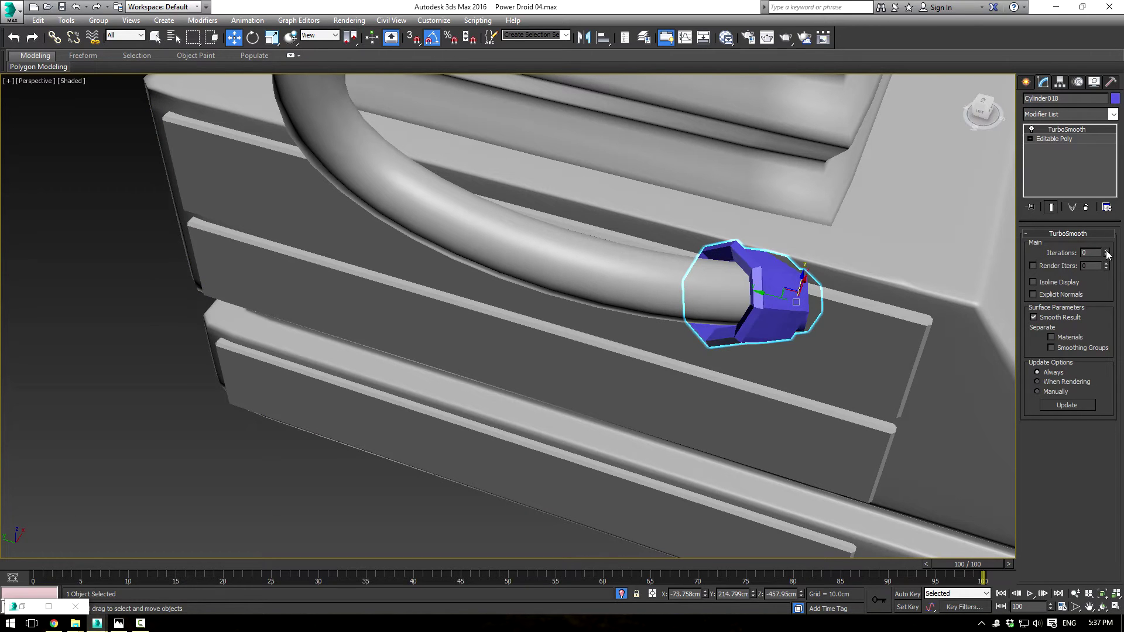
pyautogui.click(1106, 250)
pyautogui.click(1105, 250)
pyautogui.click(75, 251)
pyautogui.scroll(-4, 334, 251)
pyautogui.keyDown('alt'); pyautogui.moveTo(683, 295); pyautogui.dragTo(632, 249, button='middle'); pyautogui.keyUp('alt')
# - Change the connector's object color from blue to the light grey custom color used on the rest of the droid
pyautogui.click(518, 262)
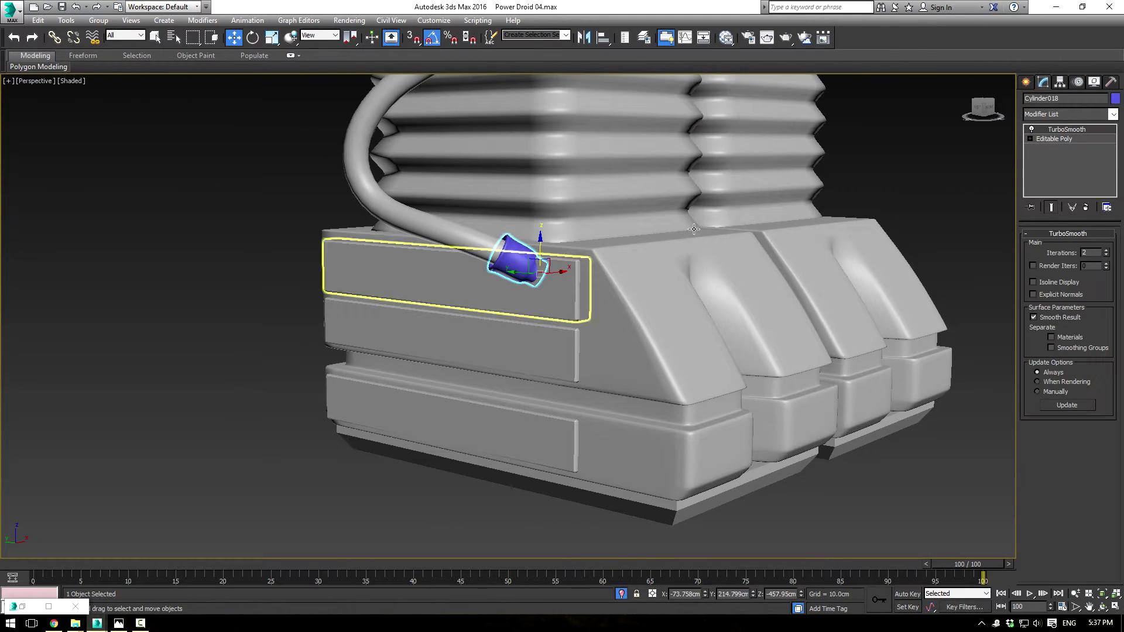
pyautogui.click(1114, 98)
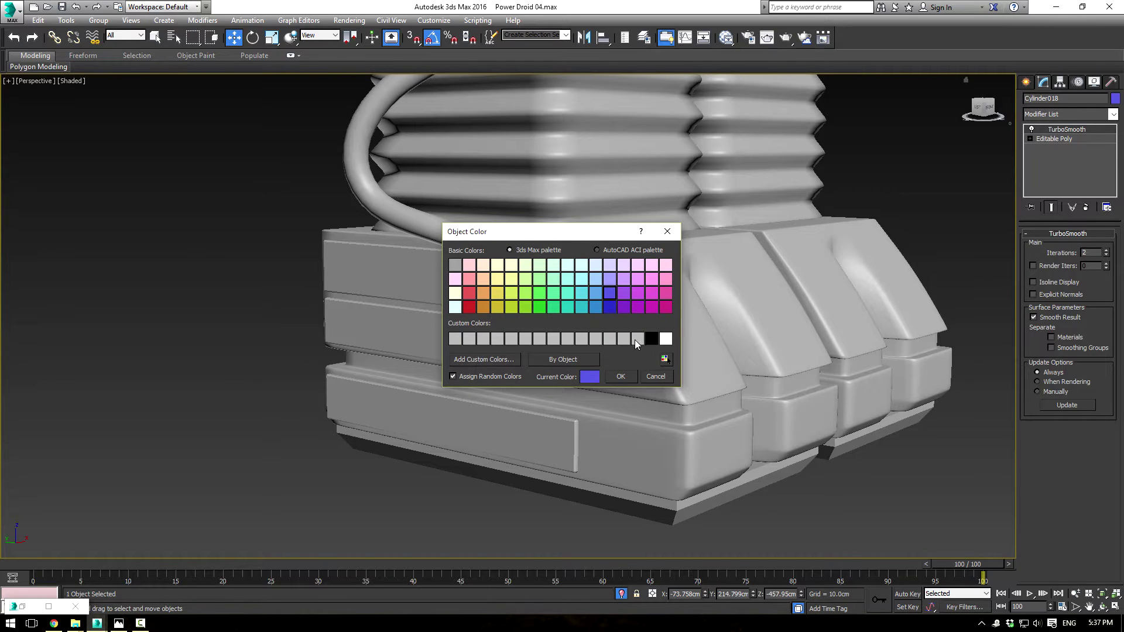
pyautogui.click(620, 376)
pyautogui.click(205, 243)
# - Delete the old hose that has no connector on the opposite leg
pyautogui.keyDown('alt'); pyautogui.moveTo(813, 489); pyautogui.dragTo(758, 360, button='middle'); pyautogui.keyUp('alt')
pyautogui.click(737, 403)
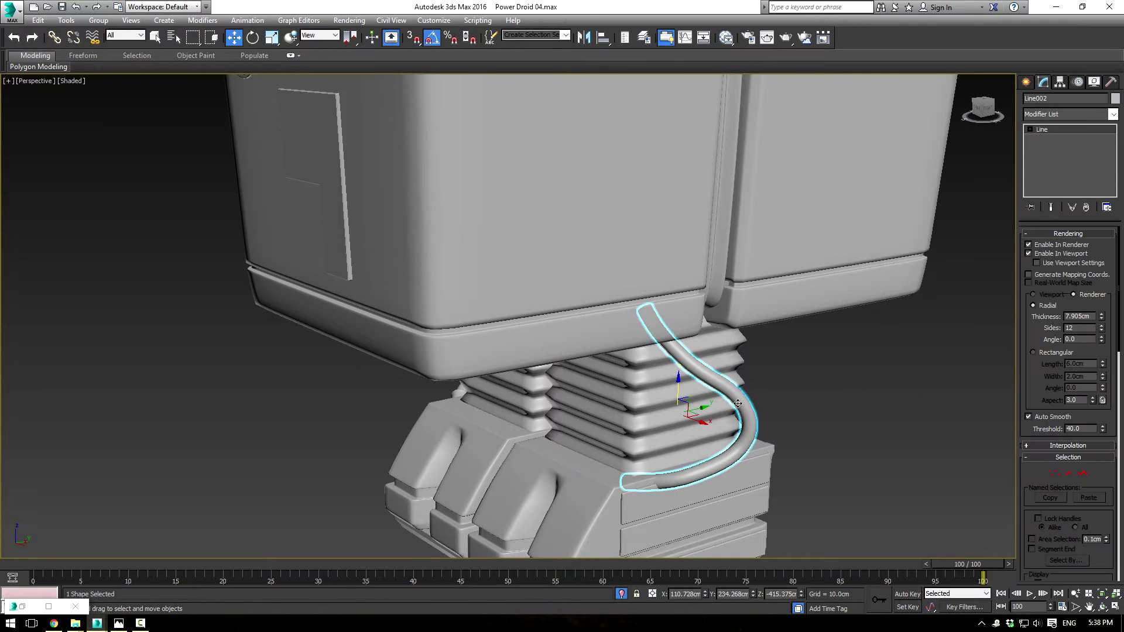
pyautogui.press('Delete')
pyautogui.keyDown('alt'); pyautogui.moveTo(551, 374); pyautogui.dragTo(592, 370, button='middle'); pyautogui.keyUp('alt')
pyautogui.moveTo(576, 342)
pyautogui.mouseDown()
pyautogui.moveTo(619, 380)
pyautogui.moveTo(976, 374)
pyautogui.mouseUp()
pyautogui.click(563, 359)
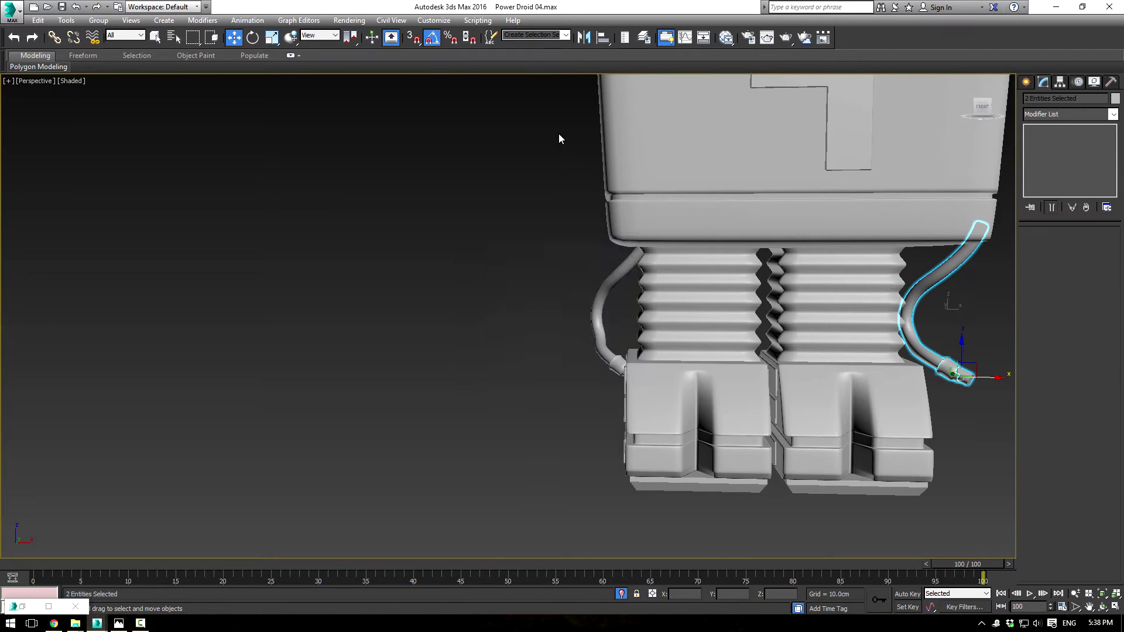
pyautogui.click(583, 38)
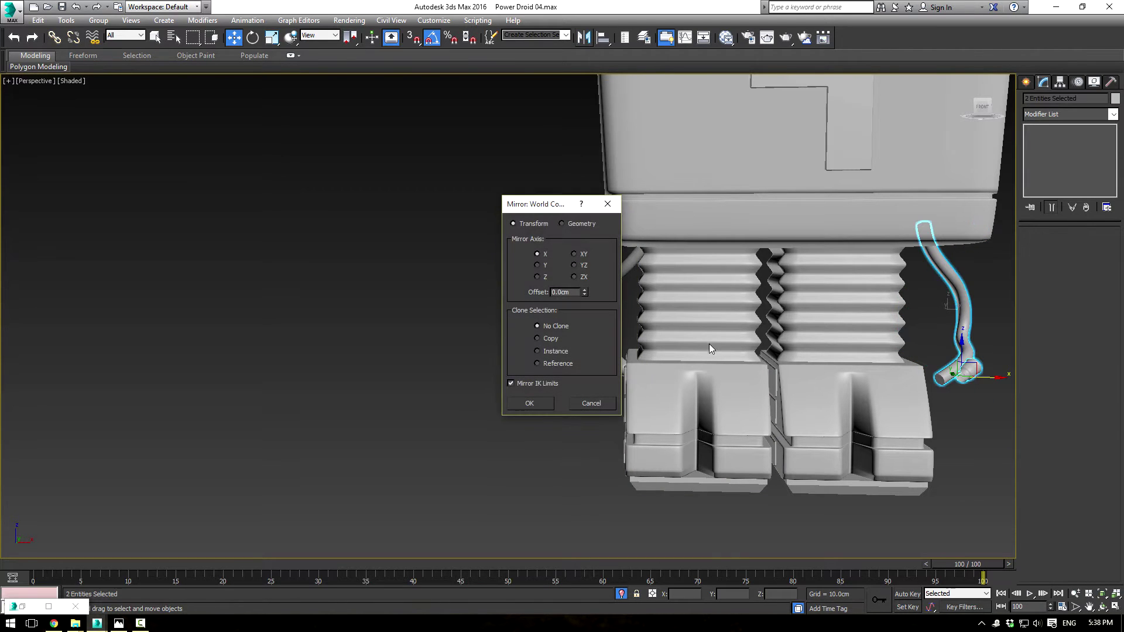
pyautogui.click(539, 408)
pyautogui.moveTo(872, 434); pyautogui.dragTo(641, 433, button='middle')
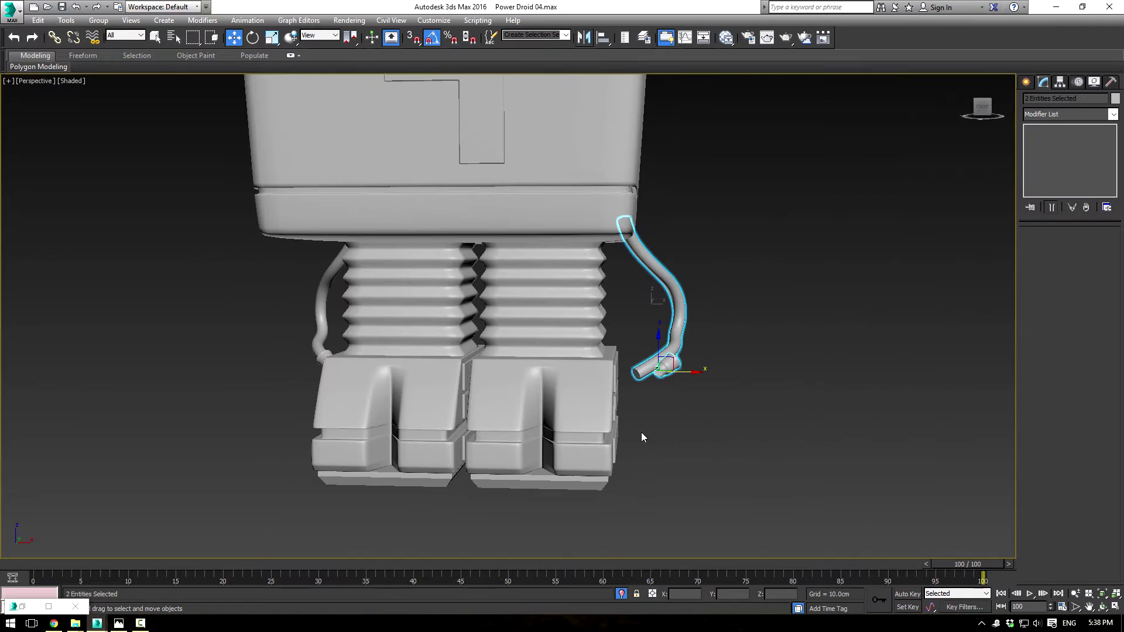
pyautogui.moveTo(707, 360); pyautogui.dragTo(402, 332)
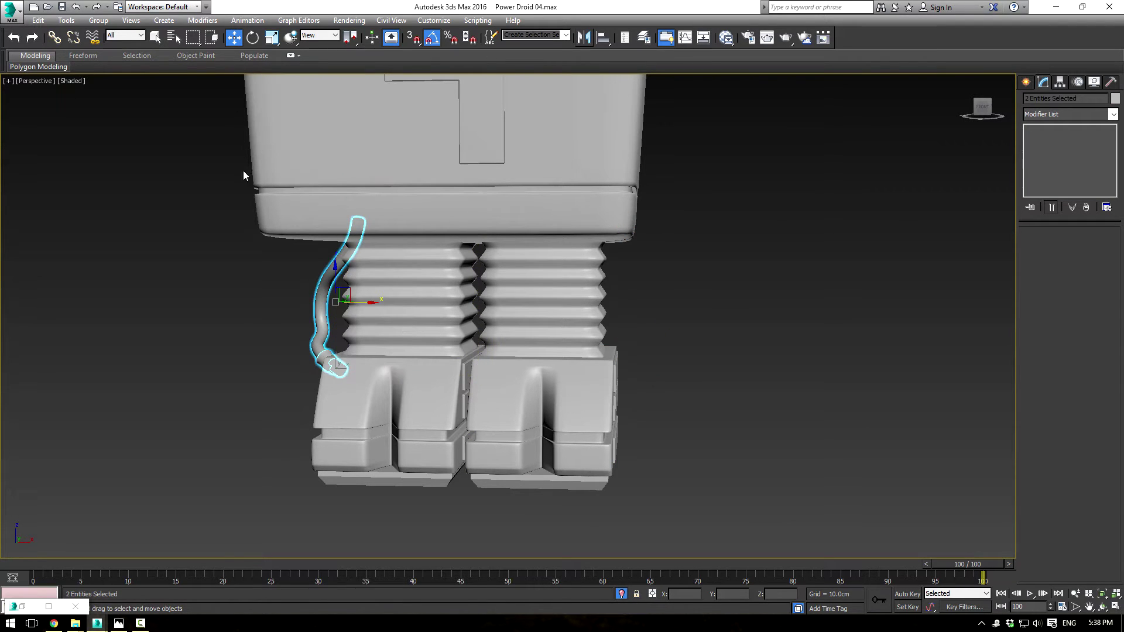
# - Group the hose with its connector and clone the group across to the droid's opposite side
pyautogui.click(164, 20)
pyautogui.click(105, 34)
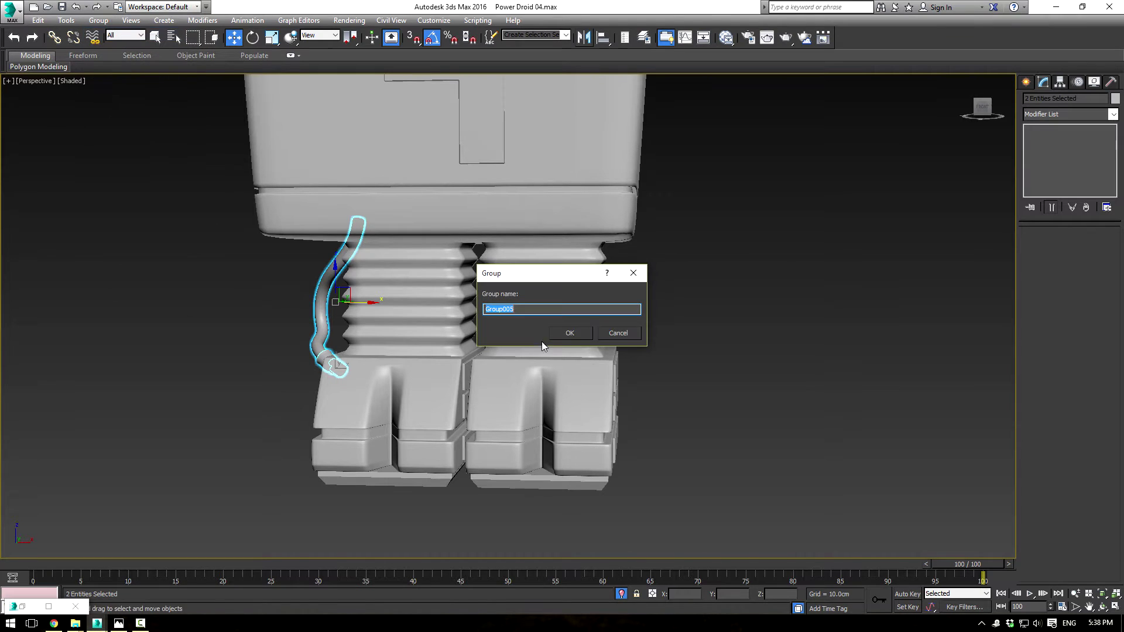
pyautogui.click(571, 335)
pyautogui.moveTo(379, 298); pyautogui.dragTo(699, 325)
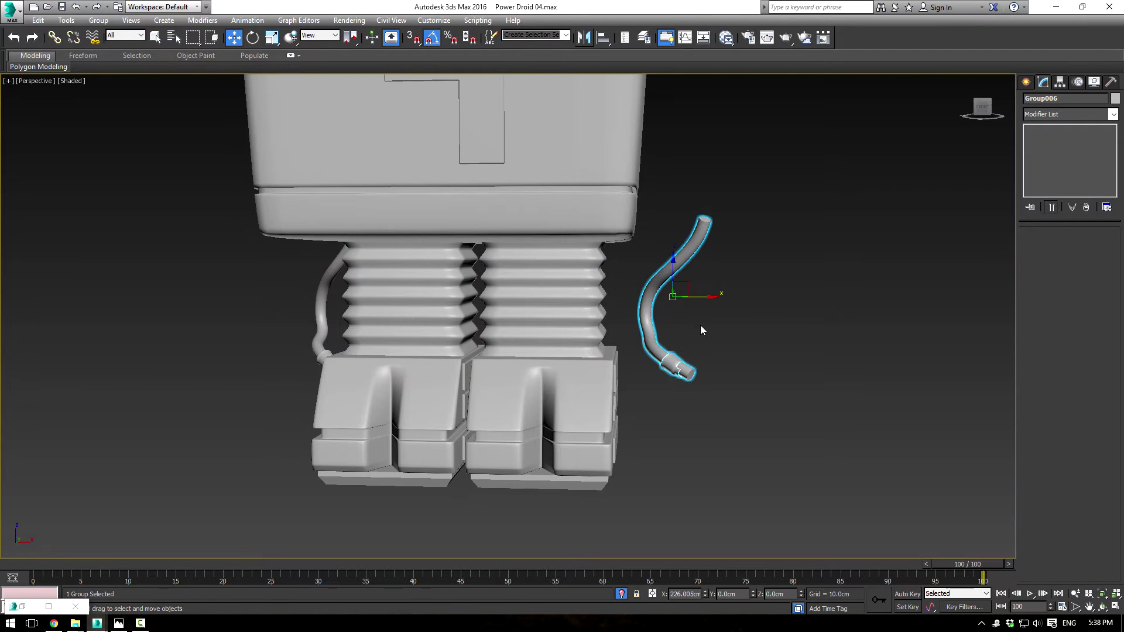
pyautogui.click(561, 363)
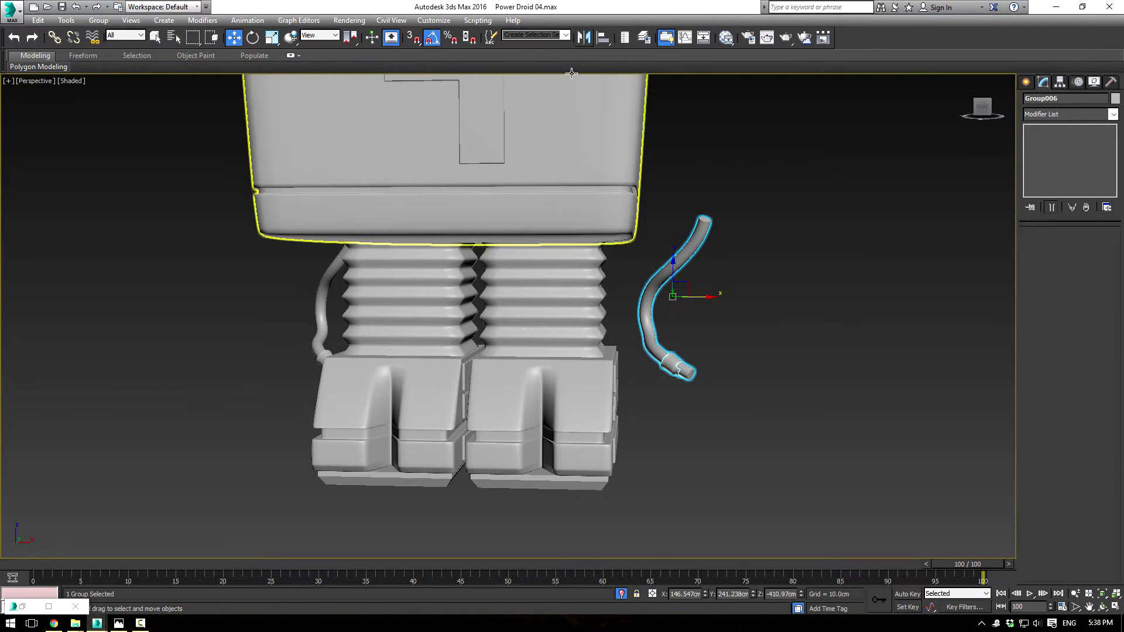
# - Mirror the cloned hose group about X and, in the front view, move it about 37 cm in negative X against the leg
pyautogui.click(584, 39)
pyautogui.click(539, 403)
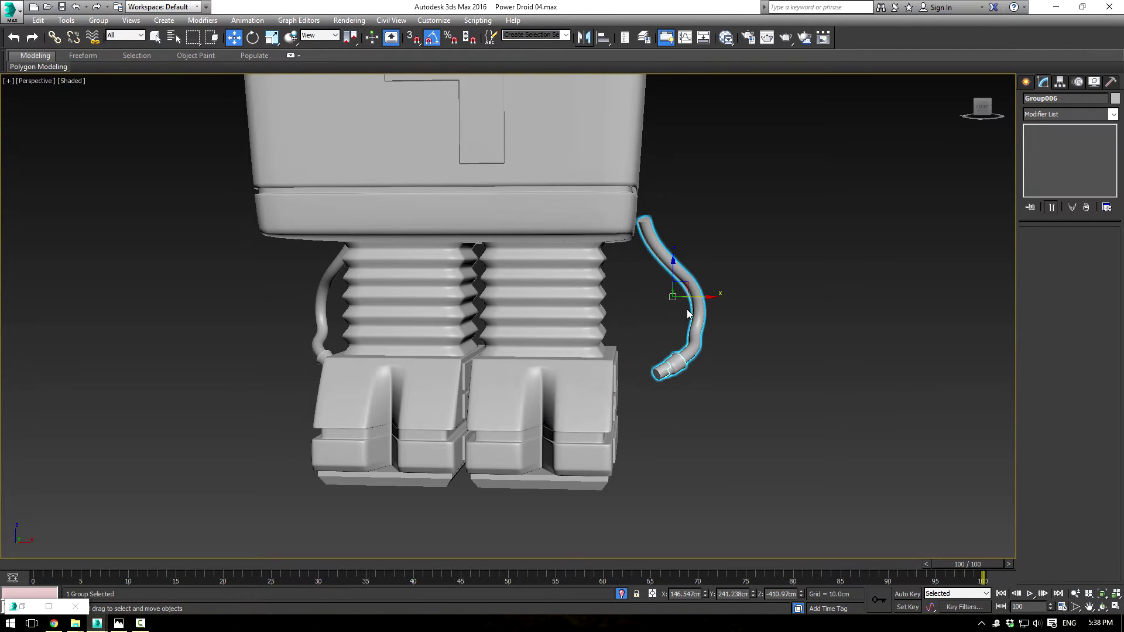
pyautogui.press('f')
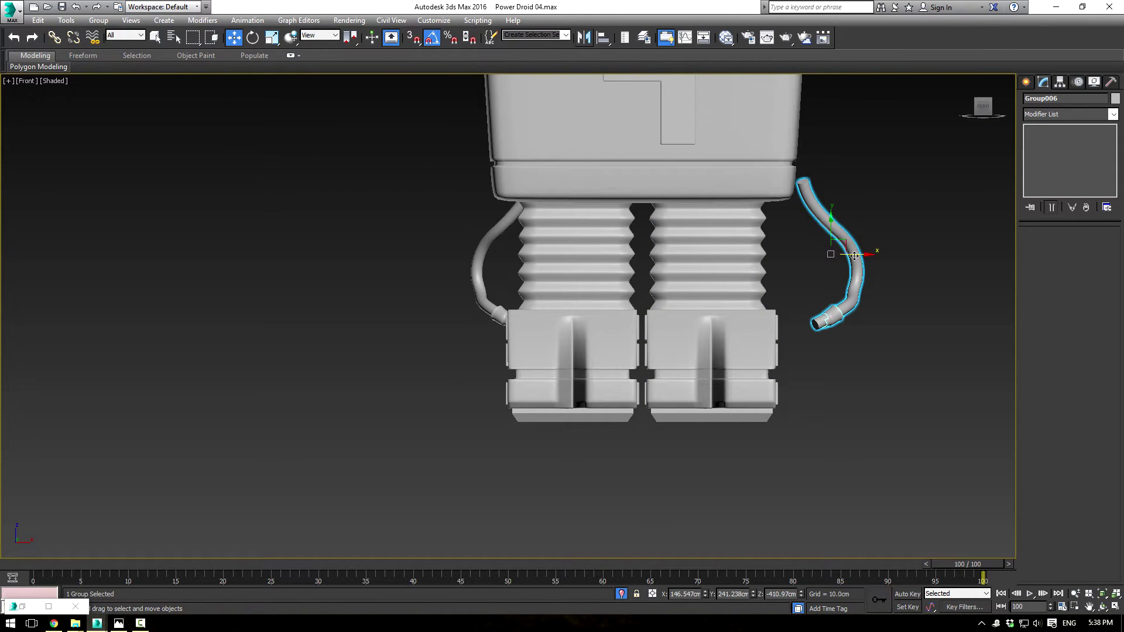
pyautogui.moveTo(855, 256); pyautogui.dragTo(801, 277)
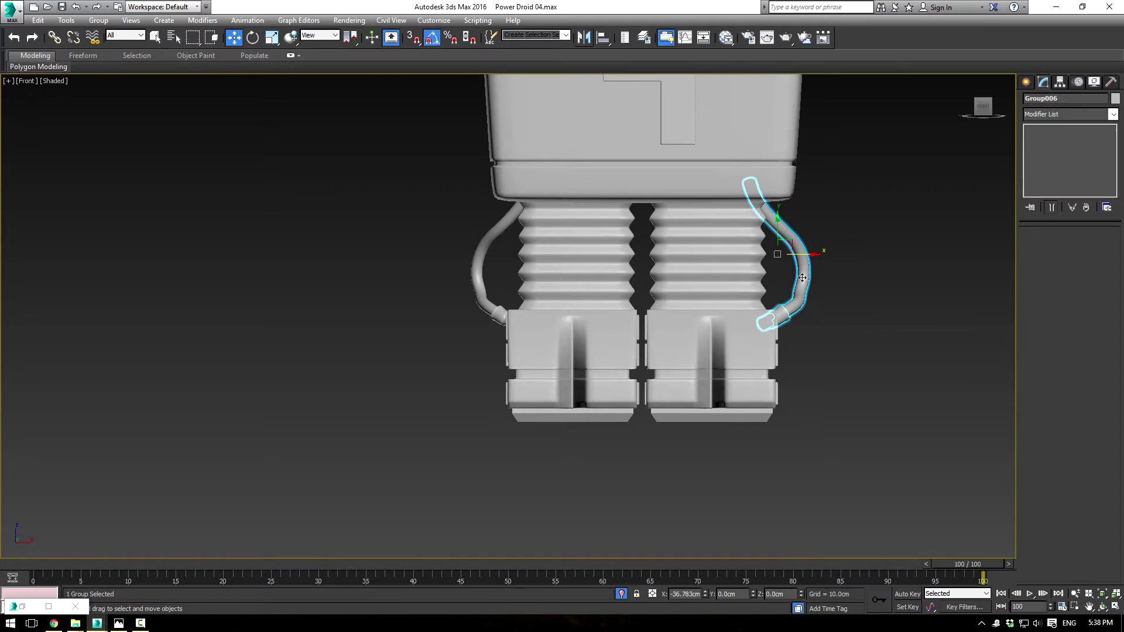
pyautogui.click(837, 332)
# - Nudge the mirrored hose group slightly outward in the front view so its connector meets the foot's outer side
pyautogui.scroll(2, 837, 311)
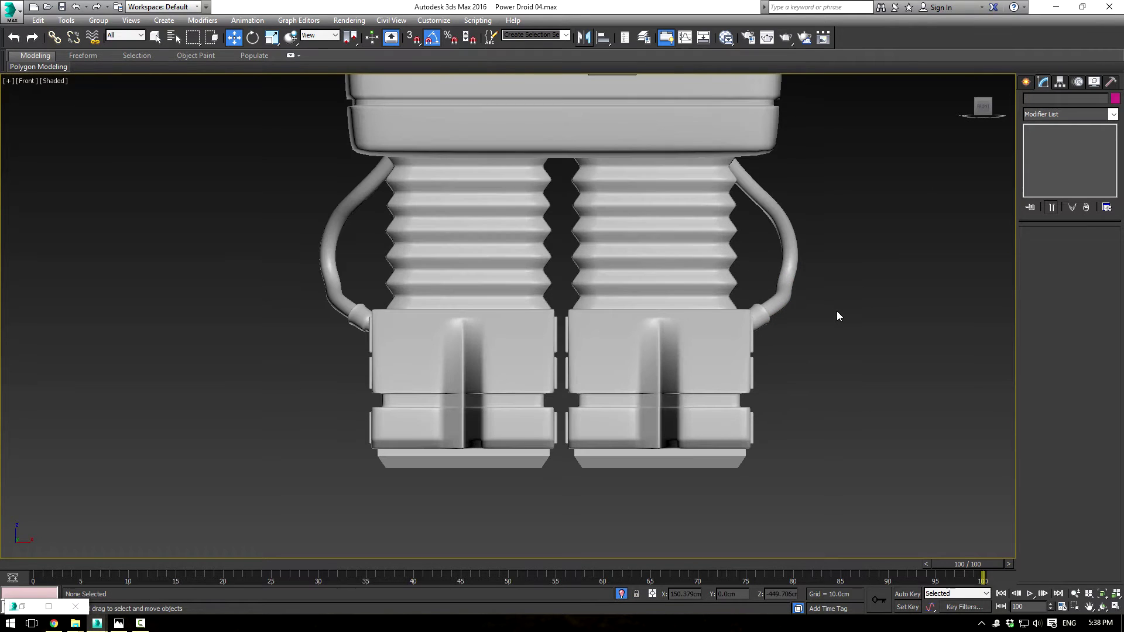
pyautogui.click(786, 293)
pyautogui.moveTo(781, 237); pyautogui.dragTo(785, 232)
pyautogui.click(884, 341)
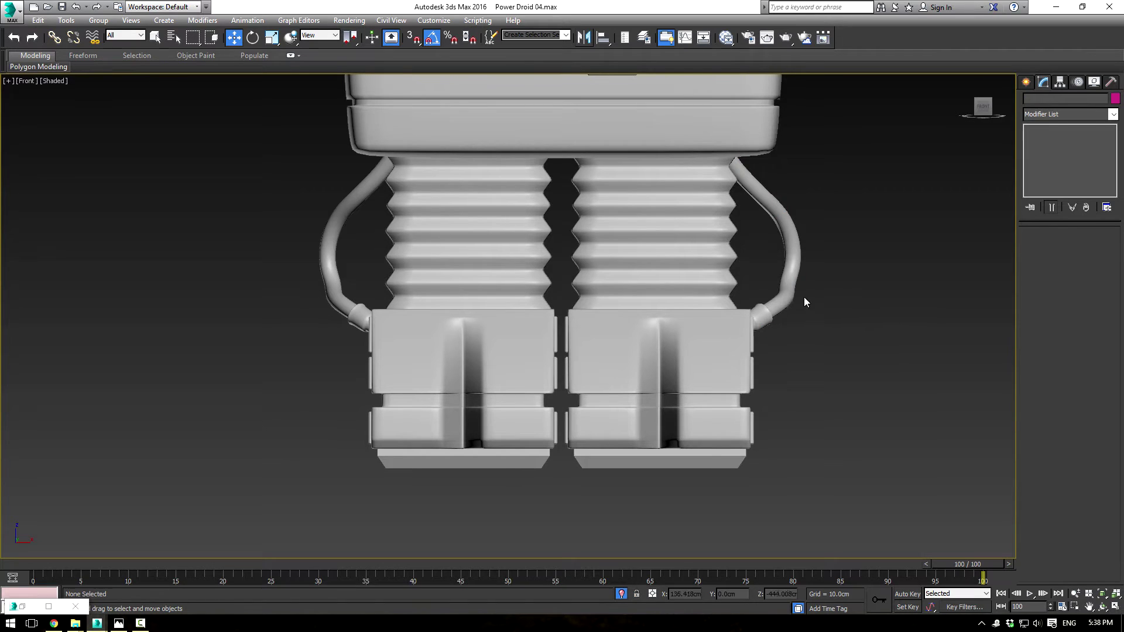
pyautogui.click(774, 237)
pyautogui.moveTo(781, 228); pyautogui.dragTo(782, 228)
pyautogui.click(850, 280)
# - Examine the hoses and connectors in perspective from several angles, including where the hose meets the underside of the body
pyautogui.press('p')
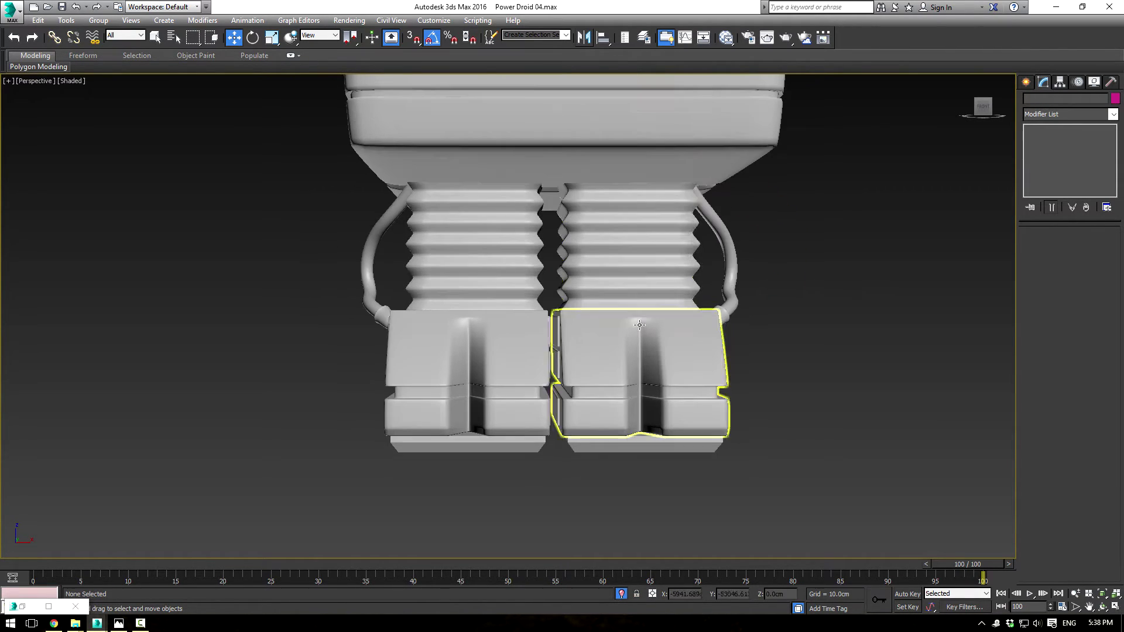
pyautogui.scroll(2, 468, 240)
pyautogui.keyDown('alt'); pyautogui.moveTo(432, 241); pyautogui.dragTo(672, 288, button='middle'); pyautogui.keyUp('alt')
pyautogui.scroll(-4, 514, 271)
pyautogui.scroll(2, 672, 288)
pyautogui.scroll(2, 451, 240)
pyautogui.keyDown('alt'); pyautogui.moveTo(409, 272); pyautogui.dragTo(461, 297, button='middle'); pyautogui.keyUp('alt')
pyautogui.scroll(3, 457, 223)
pyautogui.scroll(3, 469, 224)
pyautogui.scroll(-3, 449, 201)
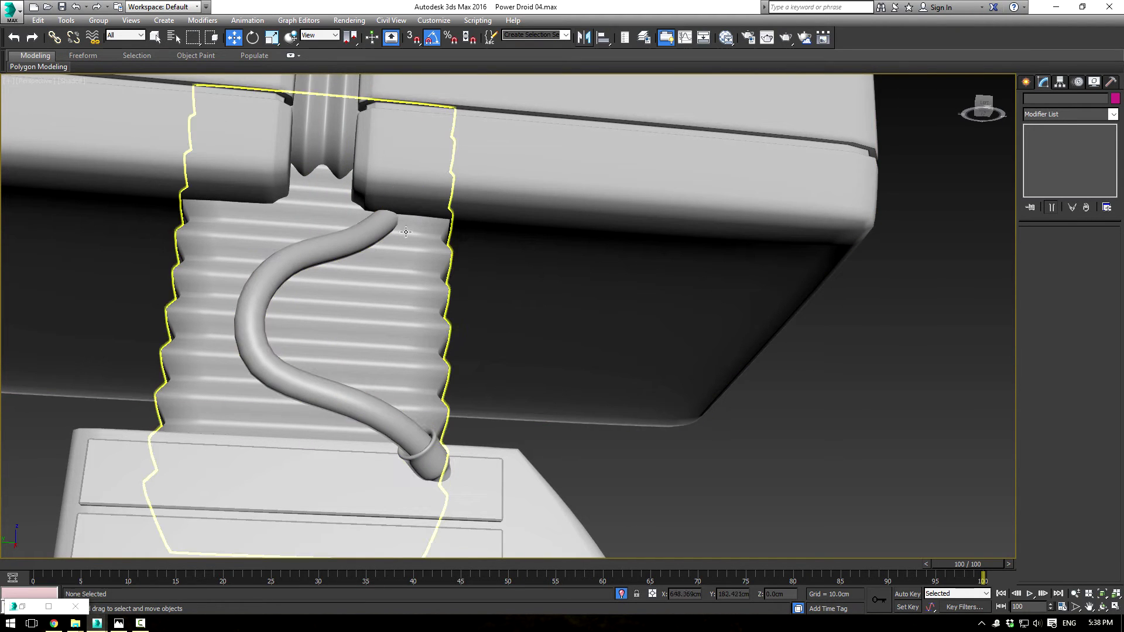
pyautogui.scroll(-4, 532, 289)
pyautogui.keyDown('alt'); pyautogui.moveTo(532, 289); pyautogui.dragTo(475, 301, button='middle'); pyautogui.keyUp('alt')
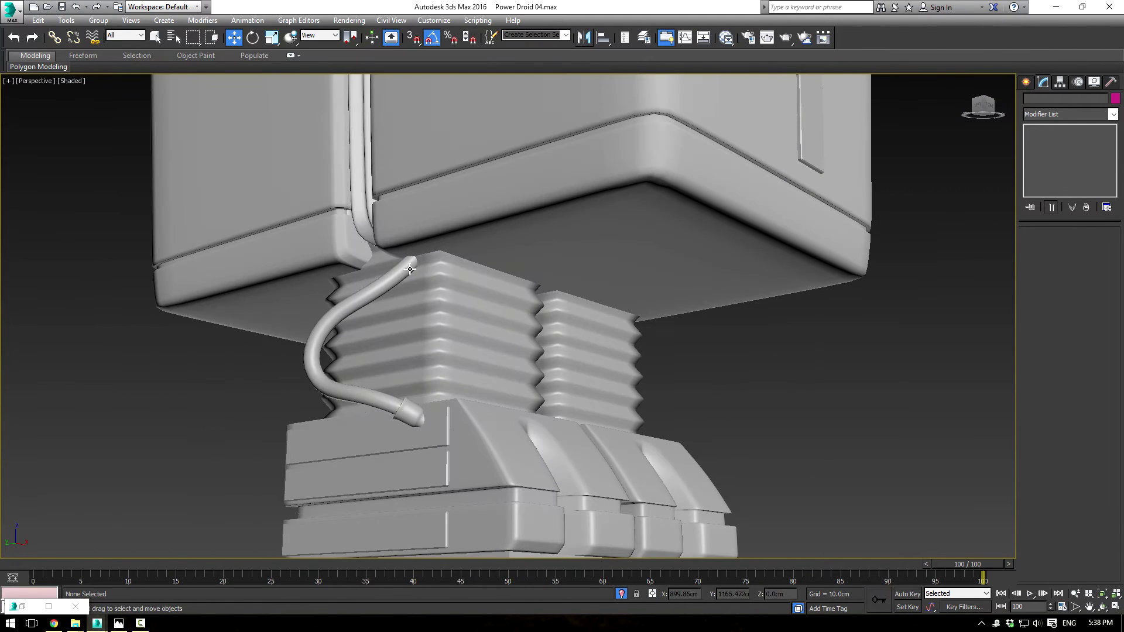
pyautogui.click(410, 271)
pyautogui.moveTo(369, 225); pyautogui.dragTo(453, 246)
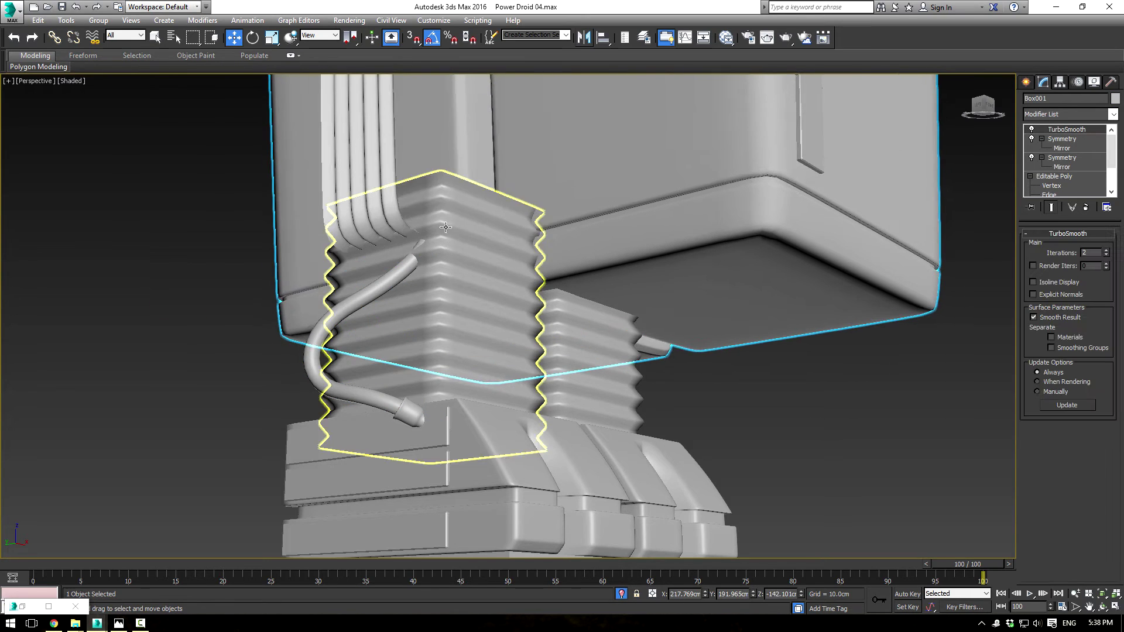
pyautogui.hotkey('ctrl', 'z')
# - Ungroup the original hose and its connector
pyautogui.click(398, 265)
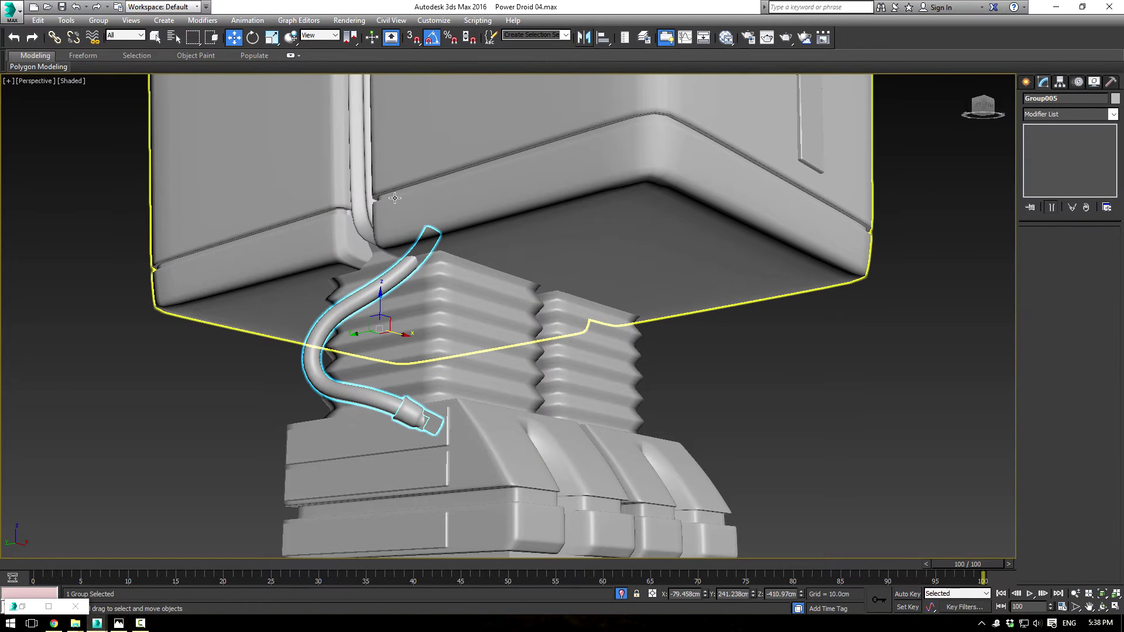
pyautogui.click(99, 20)
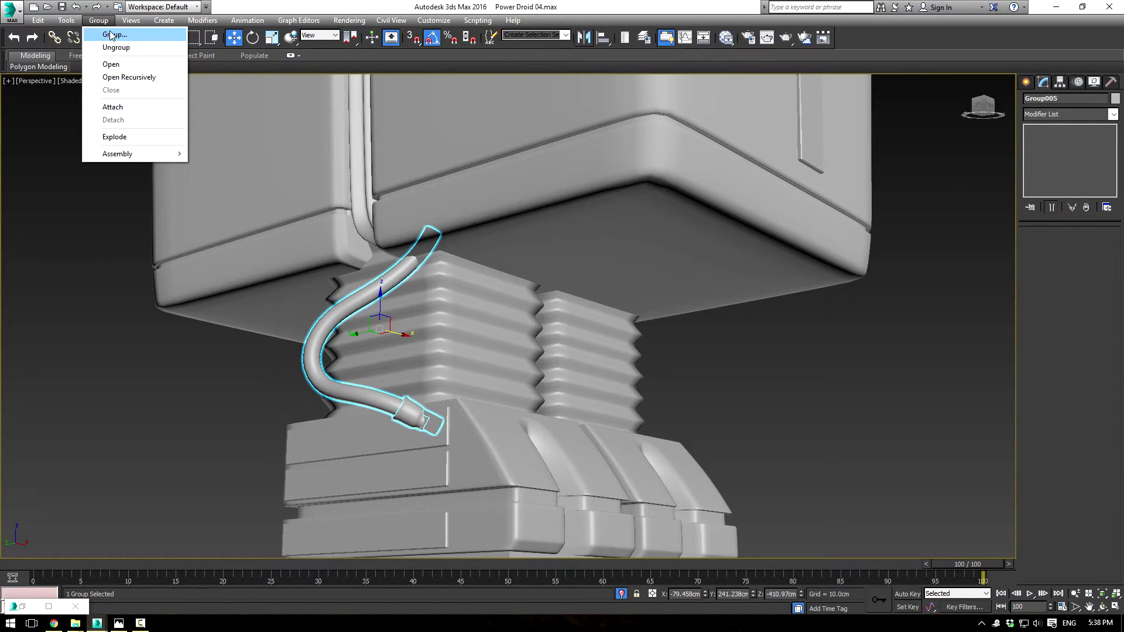
pyautogui.click(115, 46)
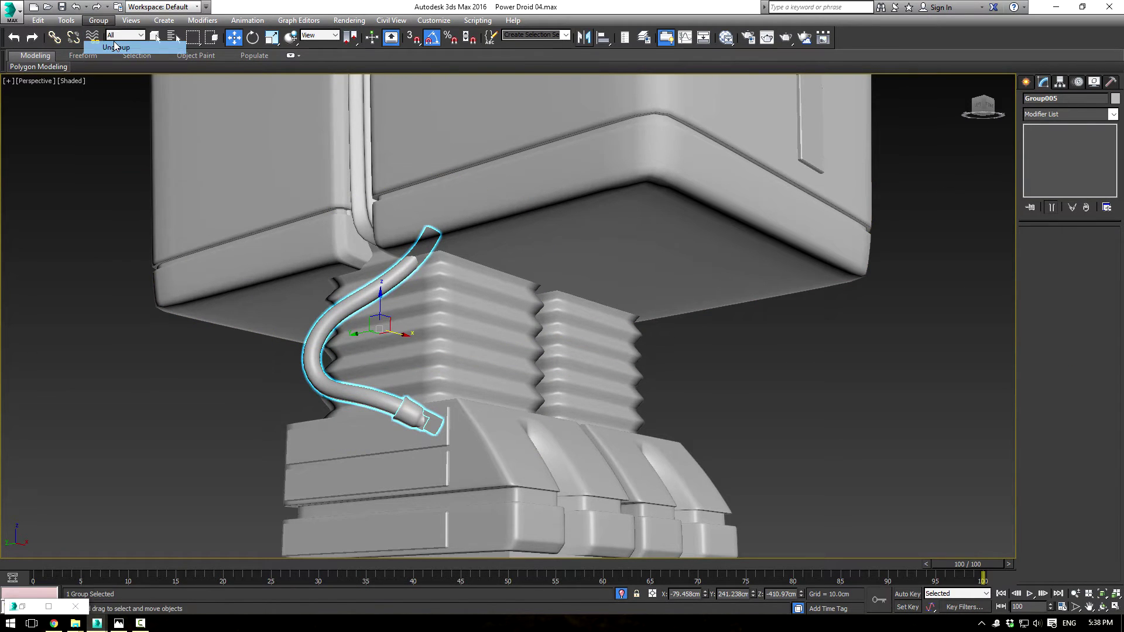
# - Edit the original hose line's vertices, shift its two upper ones slightly outward along X, and leave vertex editing
pyautogui.click(412, 260)
pyautogui.press('1')
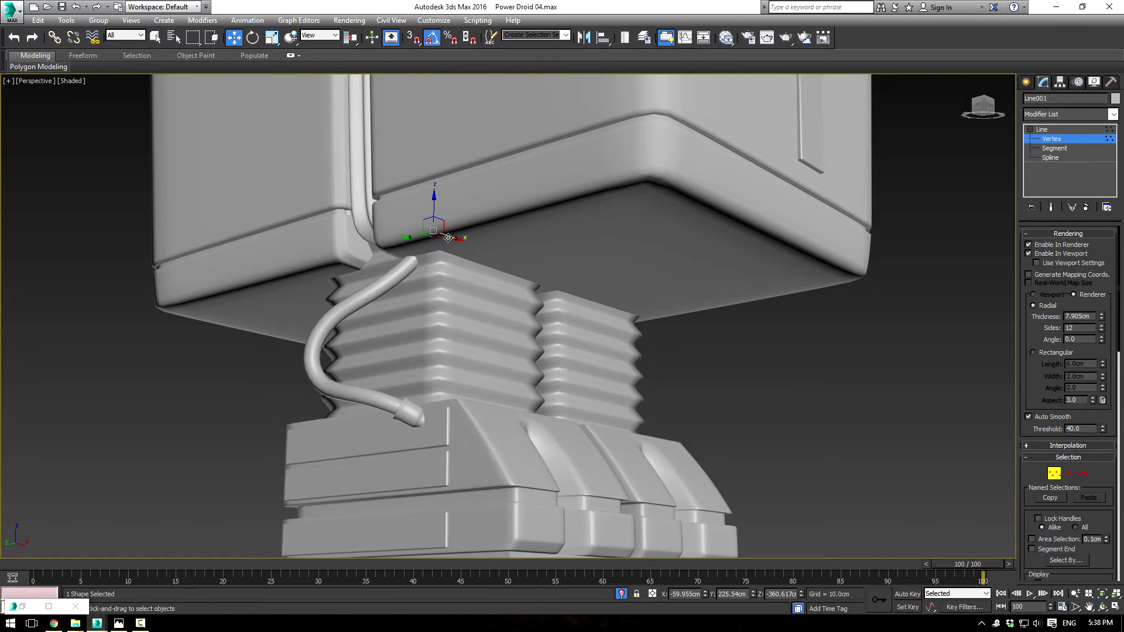
pyautogui.moveTo(447, 237); pyautogui.dragTo(386, 232)
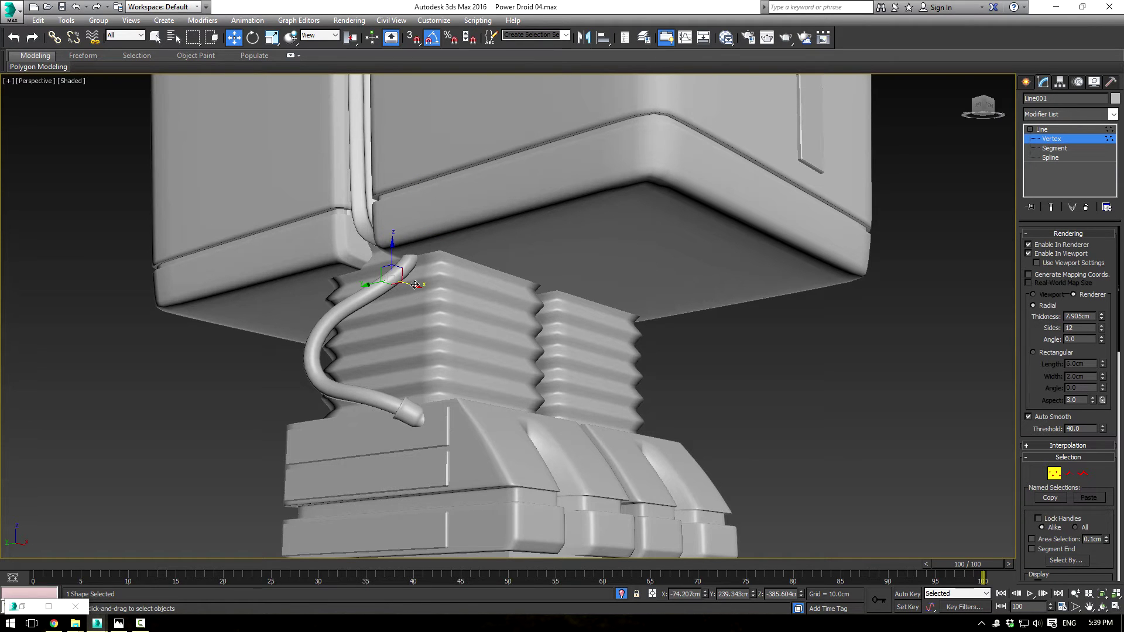
pyautogui.moveTo(415, 284); pyautogui.dragTo(400, 281)
pyautogui.keyDown('alt'); pyautogui.moveTo(456, 264); pyautogui.dragTo(423, 400, button='middle'); pyautogui.keyUp('alt')
pyautogui.click(1051, 139)
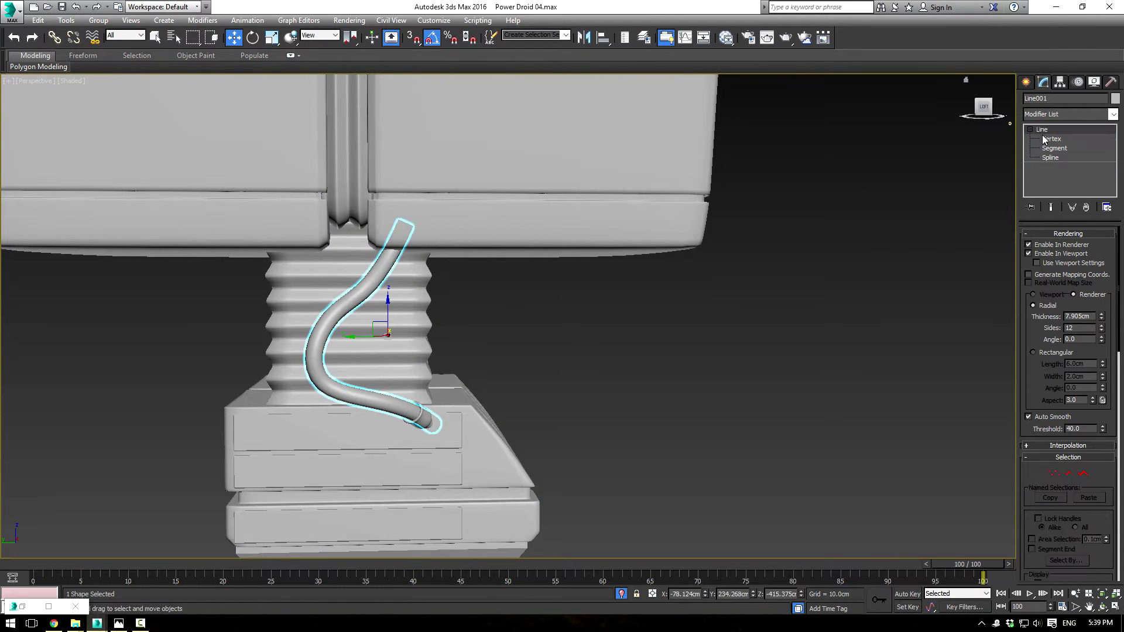
pyautogui.click(597, 350)
# - Clone the foot connector about 87 cm straight up to the hose's upper end near the body
pyautogui.keyDown('alt'); pyautogui.moveTo(597, 350); pyautogui.dragTo(636, 409, button='middle'); pyautogui.keyUp('alt')
pyautogui.scroll(3, 627, 388)
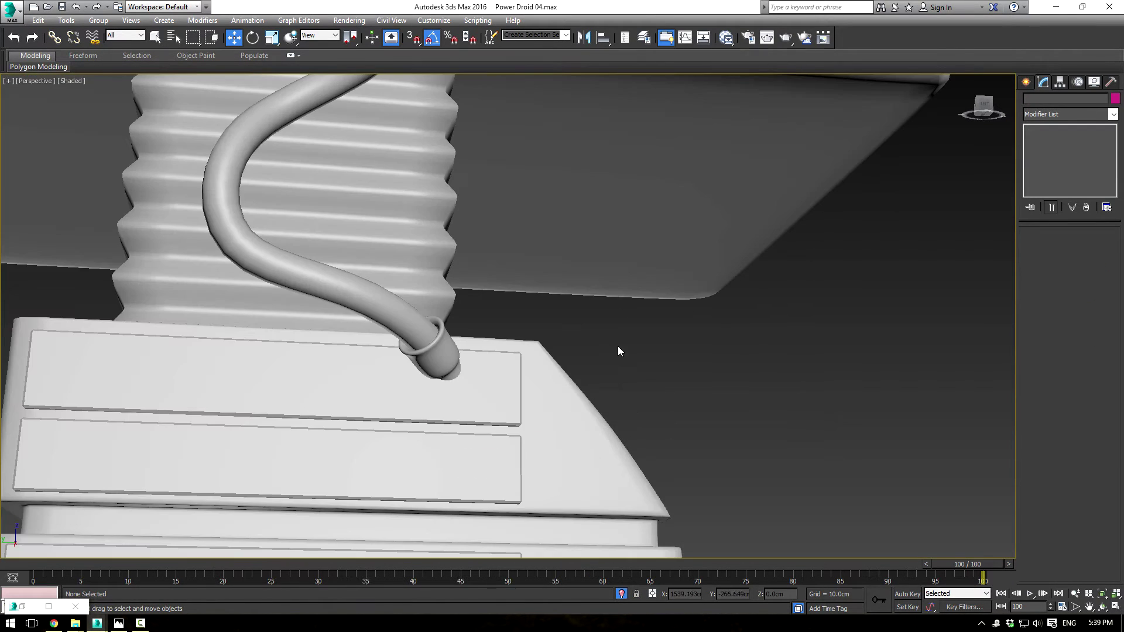
pyautogui.scroll(-3, 622, 281)
pyautogui.moveTo(623, 278)
pyautogui.keyDown('alt'); pyautogui.mouseDown(button='middle')
pyautogui.moveTo(602, 274)
pyautogui.moveTo(602, 289)
pyautogui.mouseUp(button='middle'); pyautogui.keyUp('alt')
pyautogui.scroll(3, 603, 289)
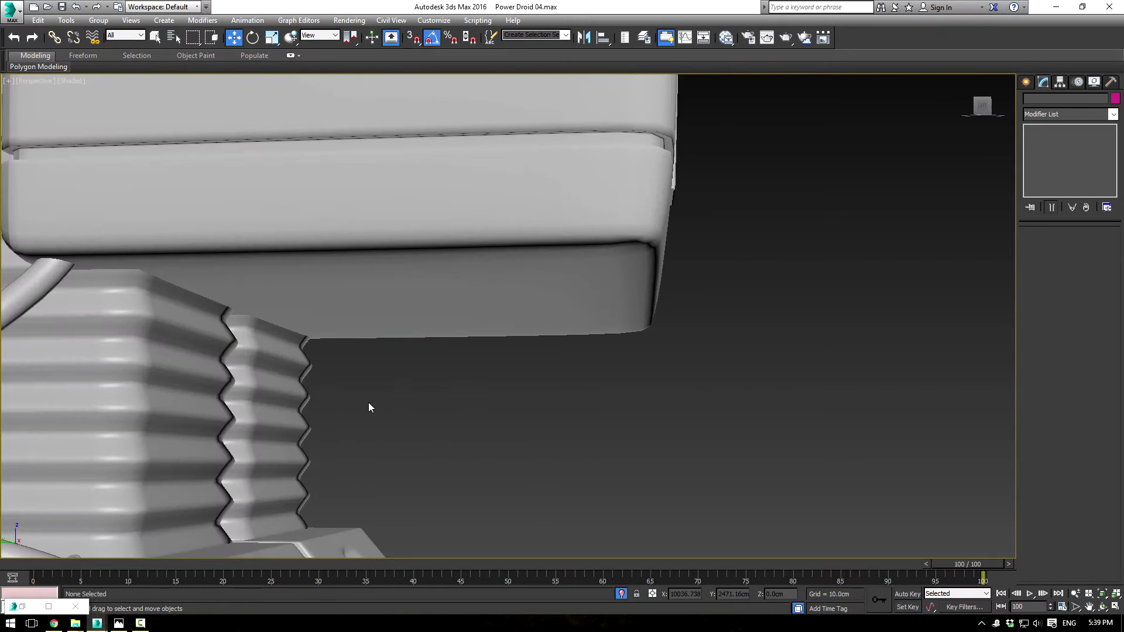
pyautogui.moveTo(368, 404); pyautogui.dragTo(530, 296, button='middle')
pyautogui.click(366, 422)
pyautogui.press('z')
pyautogui.scroll(-5, 526, 294)
pyautogui.keyDown('shift'); pyautogui.moveTo(521, 324); pyautogui.dragTo(520, 75); pyautogui.keyUp('shift')
pyautogui.click(523, 357)
# - Rotate the cloned upper connector so its open end faces the upper end of the hose
pyautogui.moveTo(491, 152)
pyautogui.keyDown('alt'); pyautogui.mouseDown(button='middle')
pyautogui.moveTo(472, 378)
pyautogui.moveTo(472, 309)
pyautogui.mouseUp(button='middle'); pyautogui.keyUp('alt')
pyautogui.scroll(3, 471, 308)
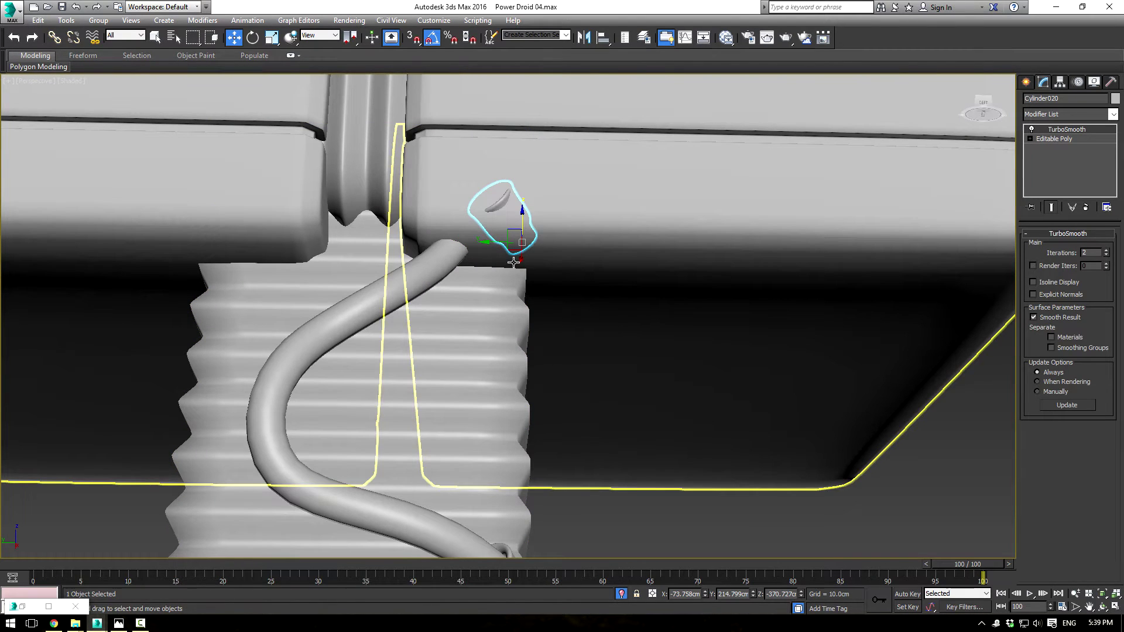
pyautogui.press('e')
pyautogui.moveTo(525, 240); pyautogui.dragTo(540, 297)
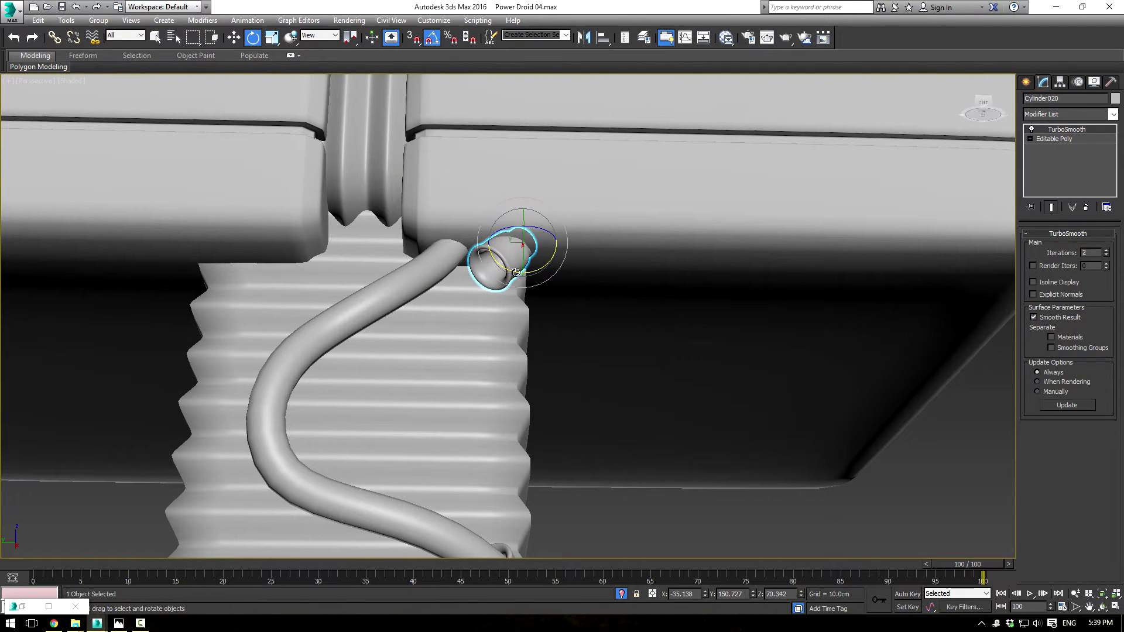
pyautogui.moveTo(522, 246); pyautogui.dragTo(532, 265)
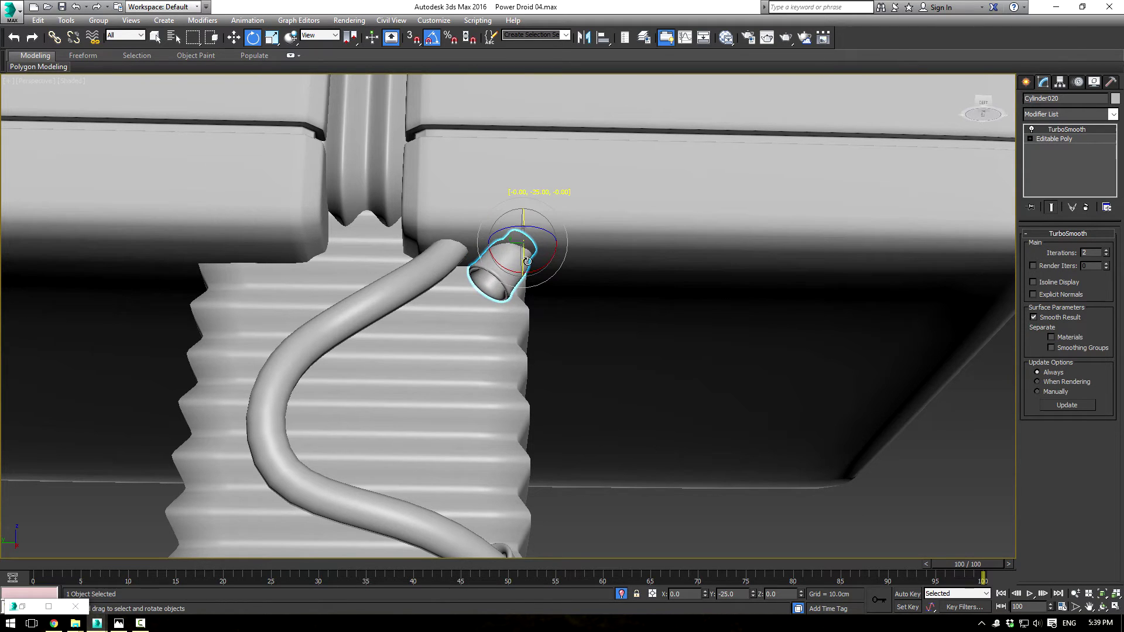
pyautogui.keyDown('alt'); pyautogui.moveTo(538, 270); pyautogui.dragTo(581, 292, button='middle'); pyautogui.keyUp('alt')
pyautogui.moveTo(534, 263); pyautogui.dragTo(537, 270)
pyautogui.keyDown('alt'); pyautogui.moveTo(537, 270); pyautogui.dragTo(574, 251, button='middle'); pyautogui.keyUp('alt')
# - Move the upper connector about 12 cm along Y onto the hose's upper end and deselect it
pyautogui.press('w')
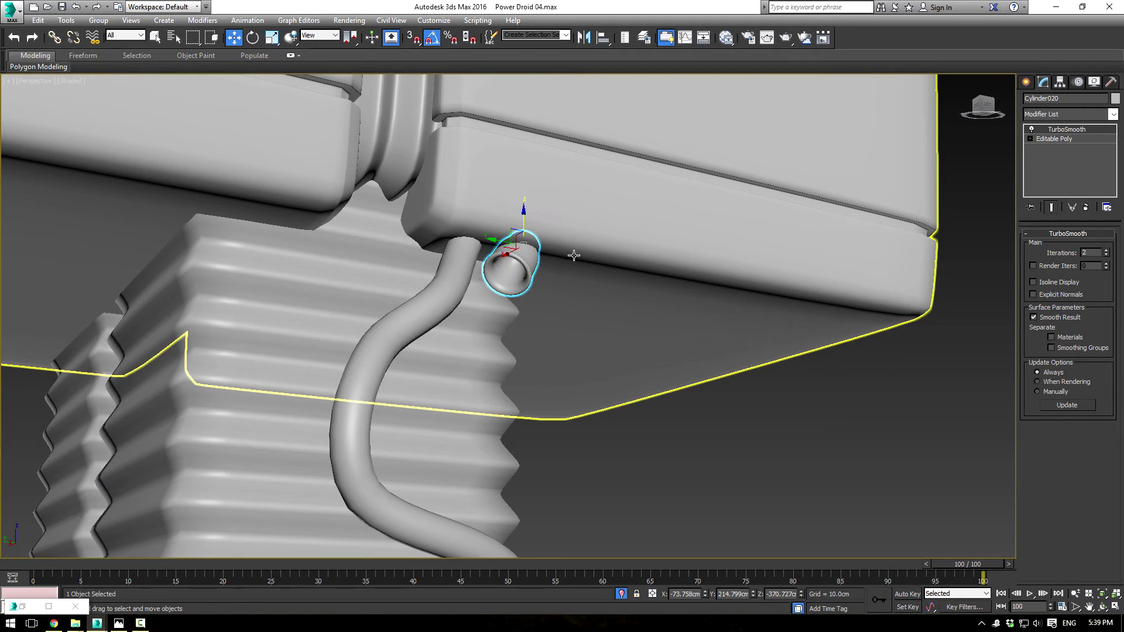
pyautogui.keyDown('alt'); pyautogui.moveTo(508, 238); pyautogui.dragTo(527, 235, button='middle'); pyautogui.keyUp('alt')
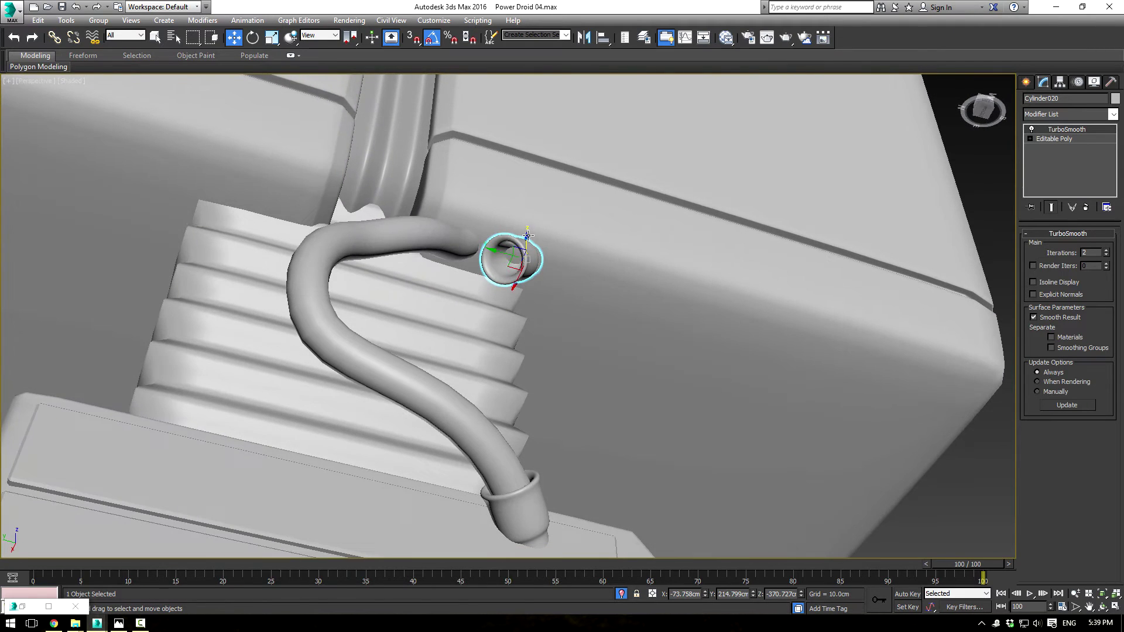
pyautogui.moveTo(512, 266); pyautogui.dragTo(467, 250)
pyautogui.keyDown('alt'); pyautogui.moveTo(467, 250); pyautogui.dragTo(567, 304, button='middle'); pyautogui.keyUp('alt')
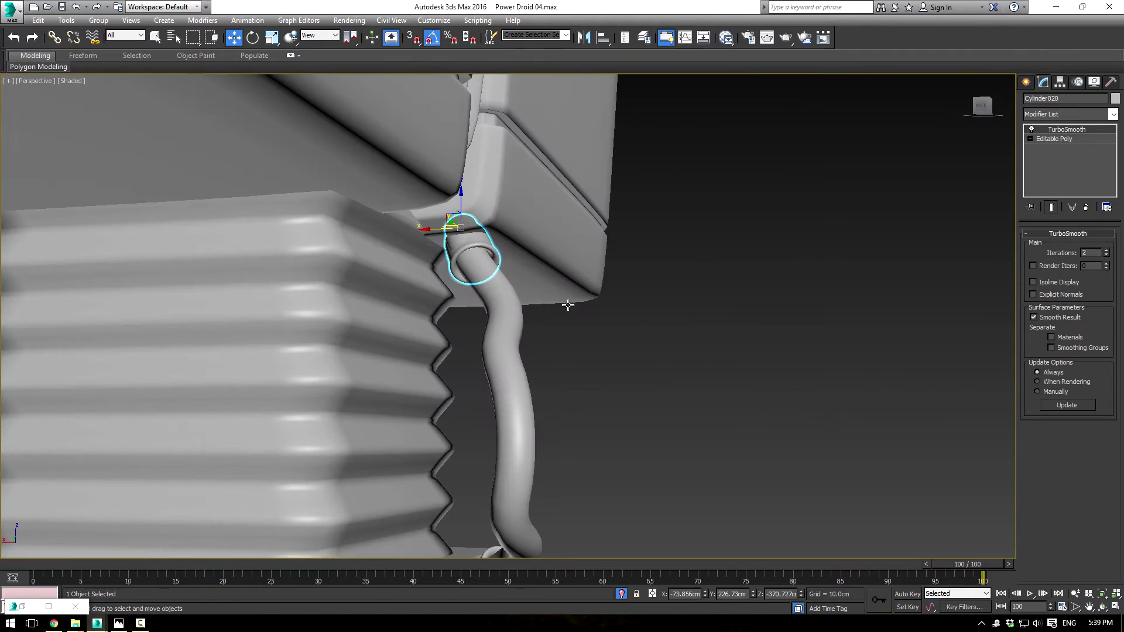
pyautogui.click(728, 359)
# - Delete the mirrored hose and its connector on the other leg
pyautogui.scroll(-2, 728, 358)
pyautogui.scroll(-2, 728, 354)
pyautogui.keyDown('alt'); pyautogui.moveTo(728, 354); pyautogui.dragTo(630, 345, button='middle'); pyautogui.keyUp('alt')
pyautogui.scroll(-3, 631, 345)
pyautogui.keyDown('alt'); pyautogui.moveTo(697, 359); pyautogui.dragTo(598, 364, button='middle'); pyautogui.keyUp('alt')
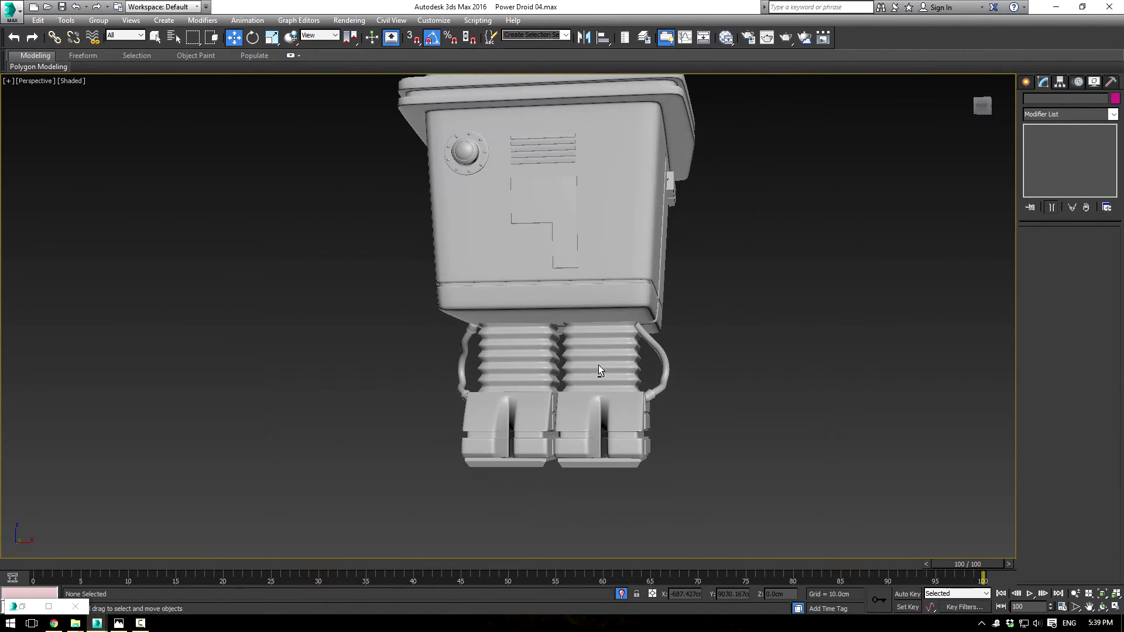
pyautogui.scroll(2, 678, 384)
pyautogui.click(657, 360)
pyautogui.press('Delete')
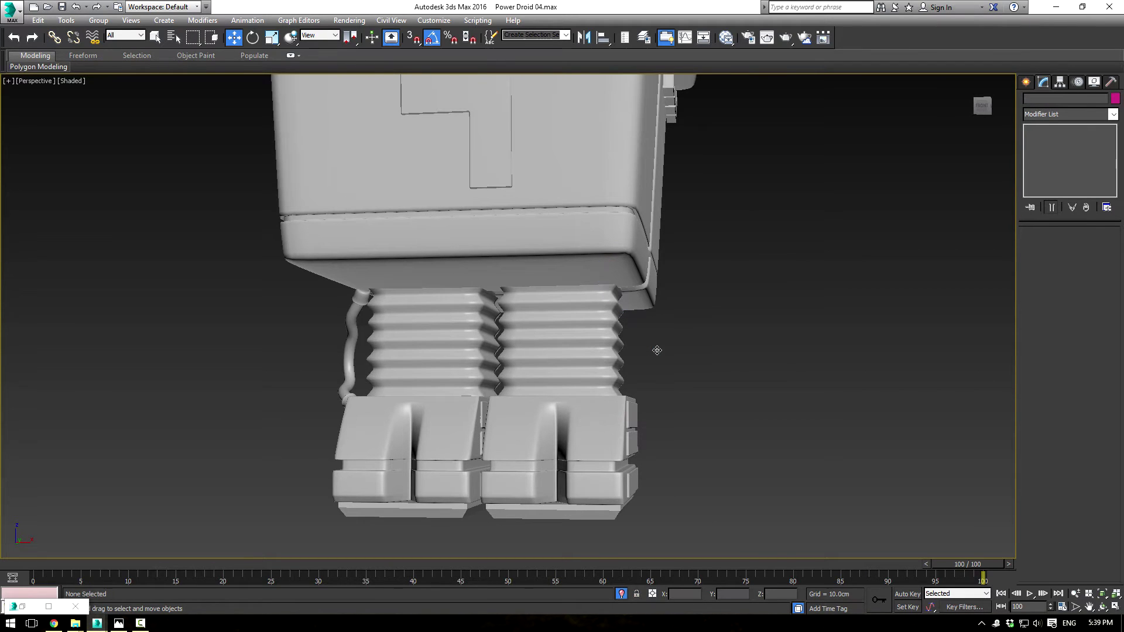
# - In the upper connector's Editable Poly, display edged faces and chamfer the edge loop where its collar meets the body by 0.2 cm
pyautogui.keyDown('alt'); pyautogui.moveTo(476, 341); pyautogui.dragTo(502, 351, button='middle'); pyautogui.keyUp('alt')
pyautogui.scroll(2, 497, 351)
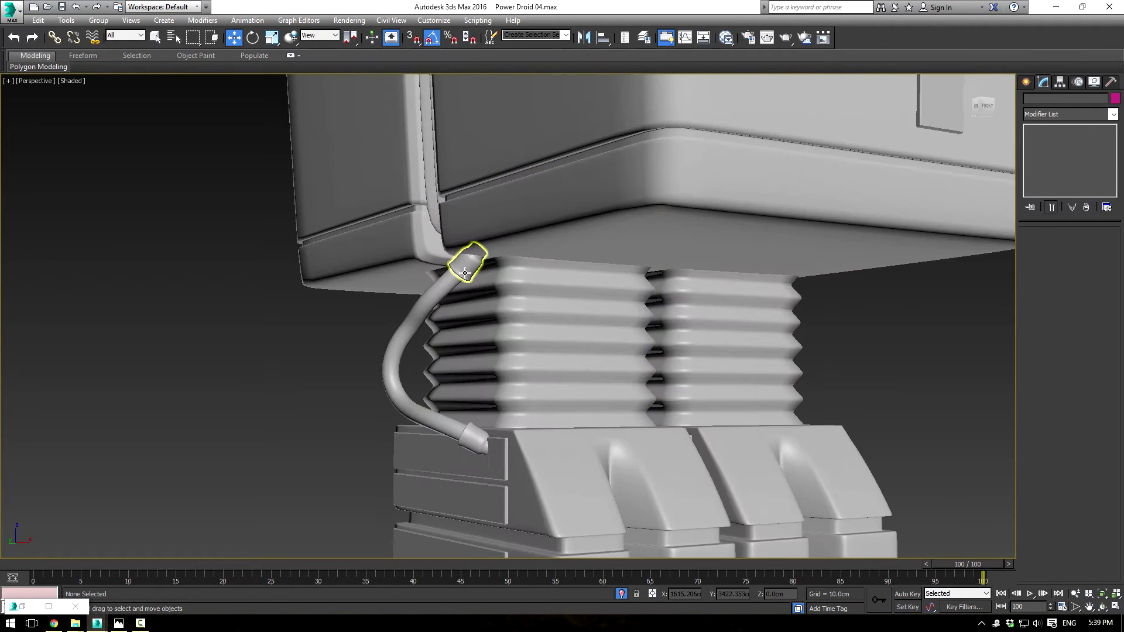
pyautogui.scroll(2, 472, 262)
pyautogui.click(472, 262)
pyautogui.click(1061, 139)
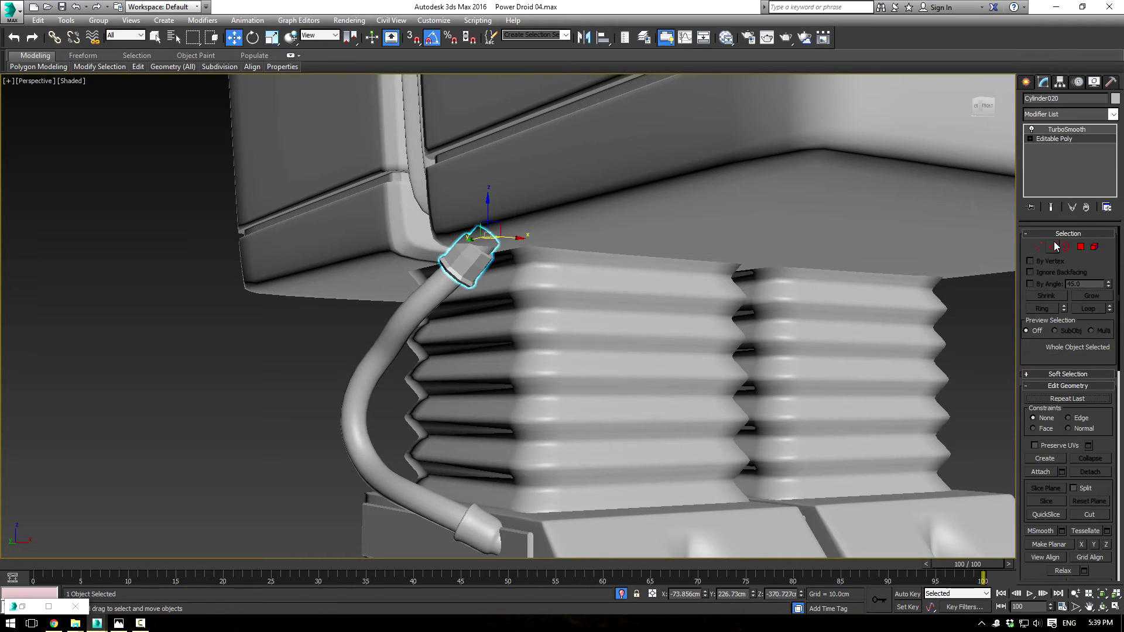
pyautogui.click(1053, 246)
pyautogui.scroll(10, 650, 299)
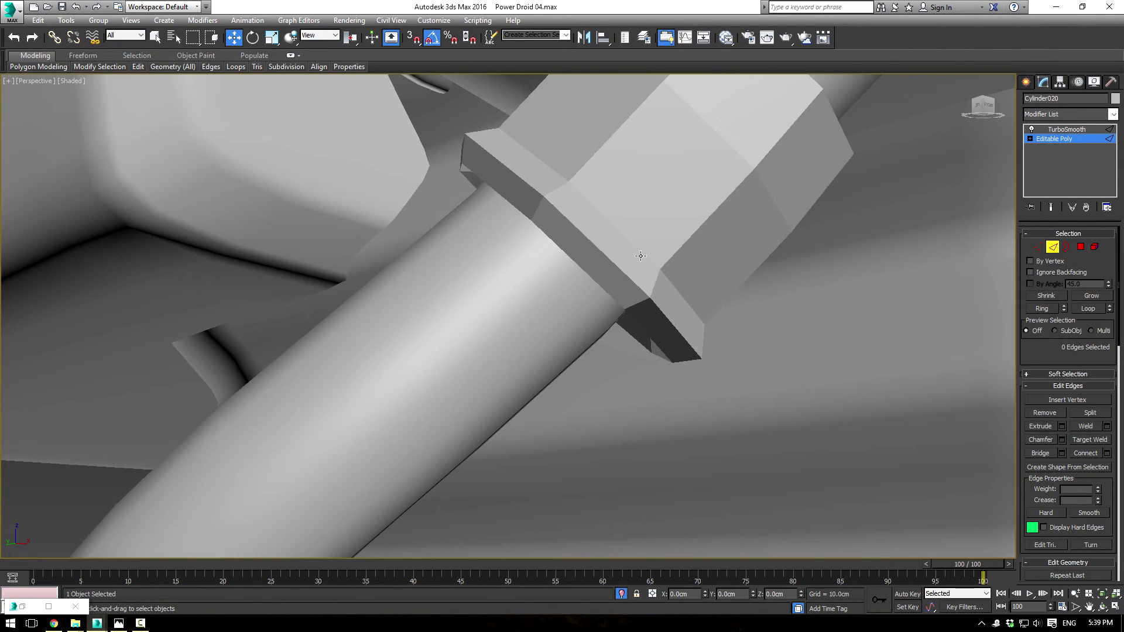
pyautogui.click(640, 256)
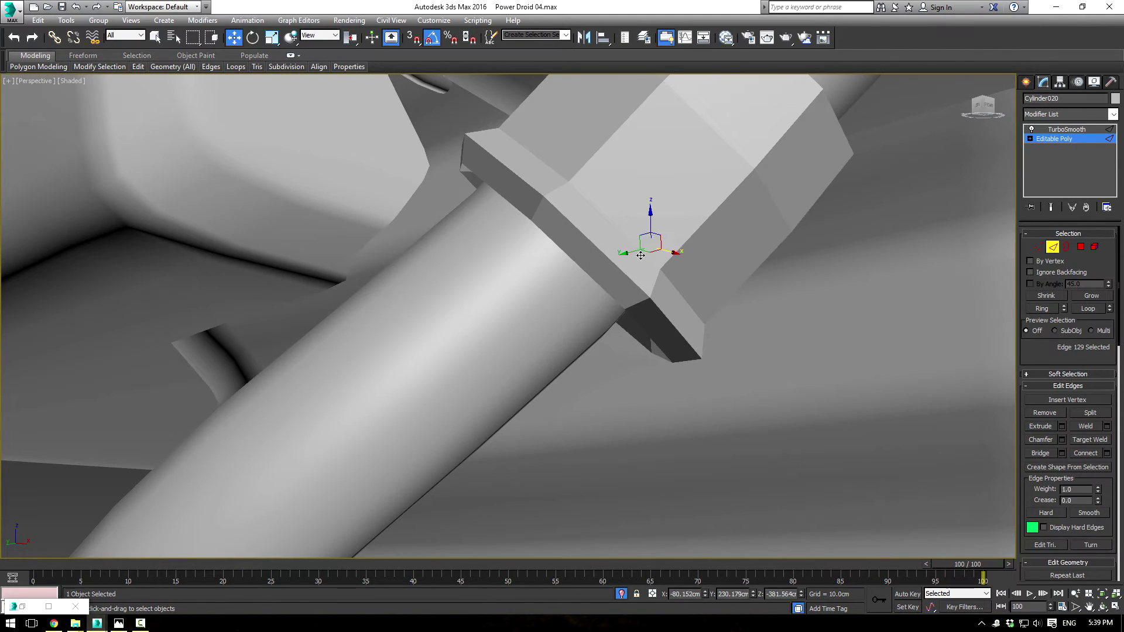
pyautogui.press('F4')
pyautogui.click(615, 226)
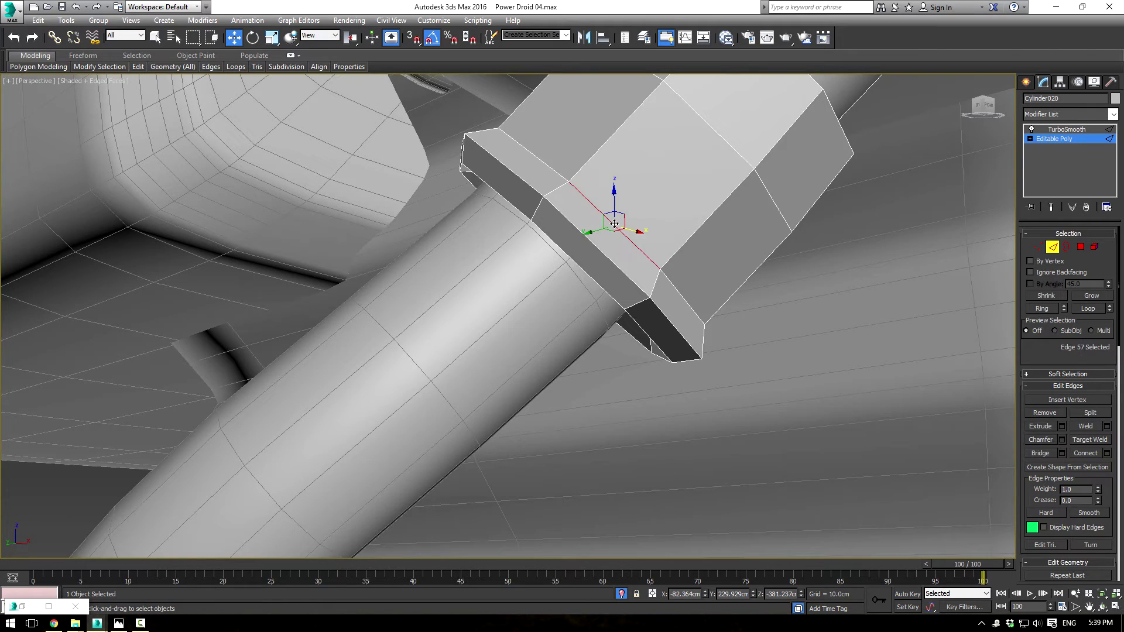
pyautogui.click(1084, 308)
pyautogui.click(1062, 443)
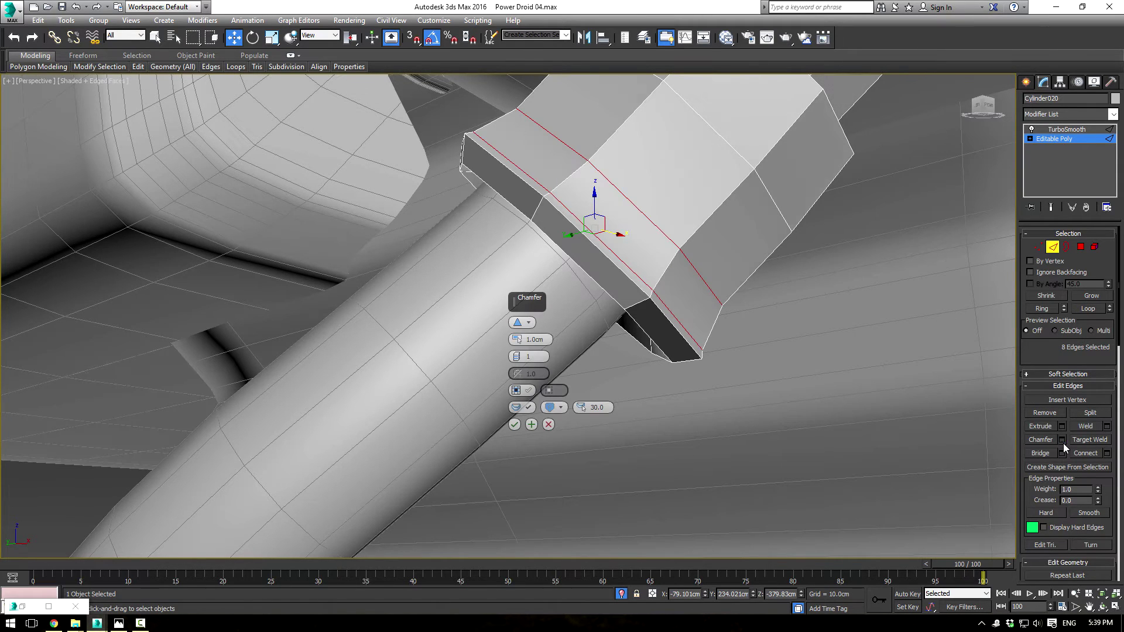
pyautogui.write('0.2')
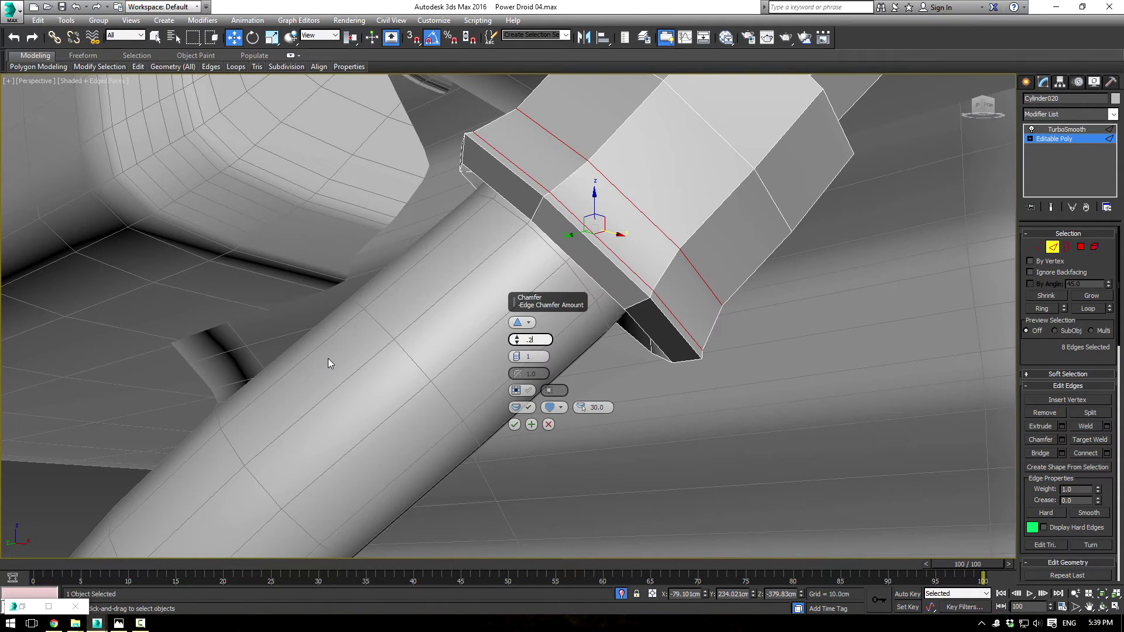
pyautogui.press('Return')
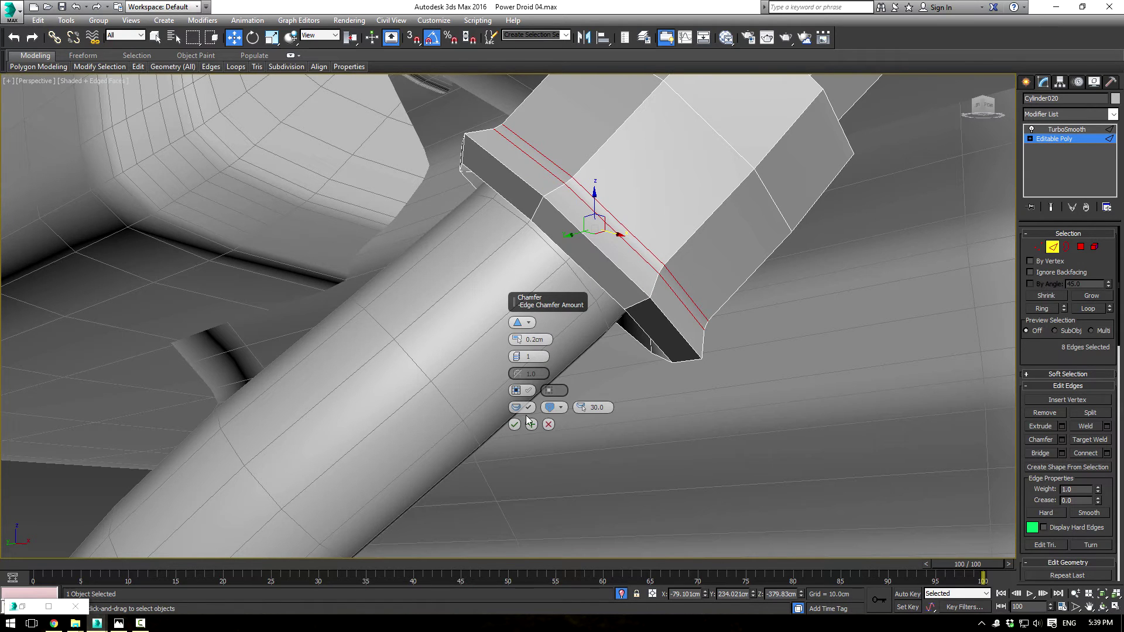
pyautogui.click(515, 425)
# - Chamfer the edge loop at the far end of the upper connector's wide body by 0.2 cm
pyautogui.keyDown('alt'); pyautogui.moveTo(581, 360); pyautogui.dragTo(643, 403, button='middle'); pyautogui.keyUp('alt')
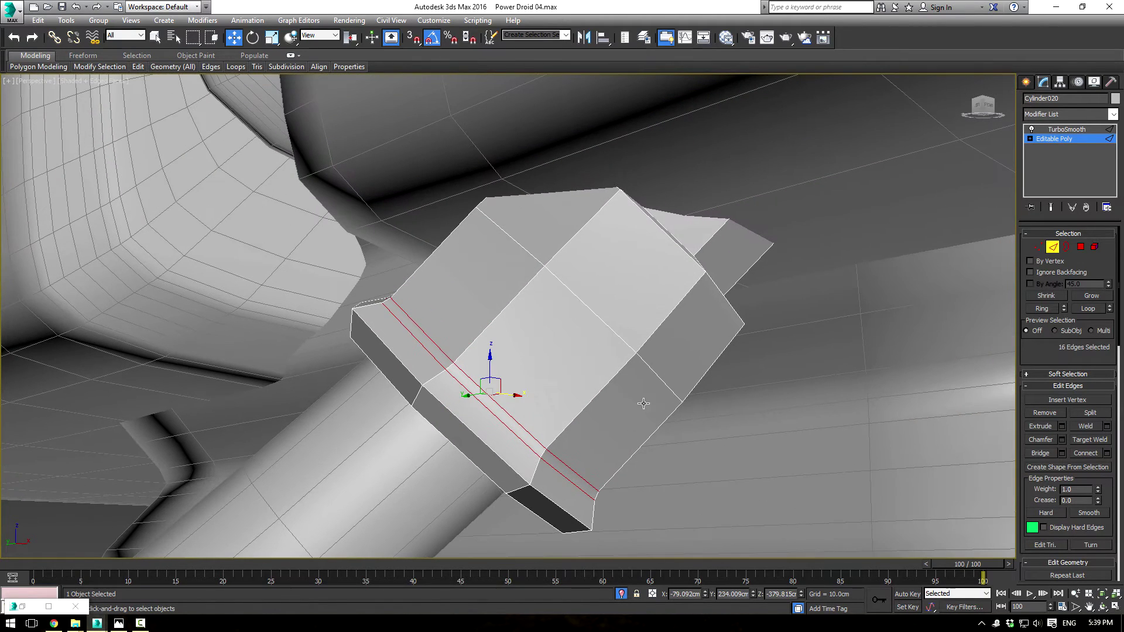
pyautogui.click(717, 286)
pyautogui.click(1092, 308)
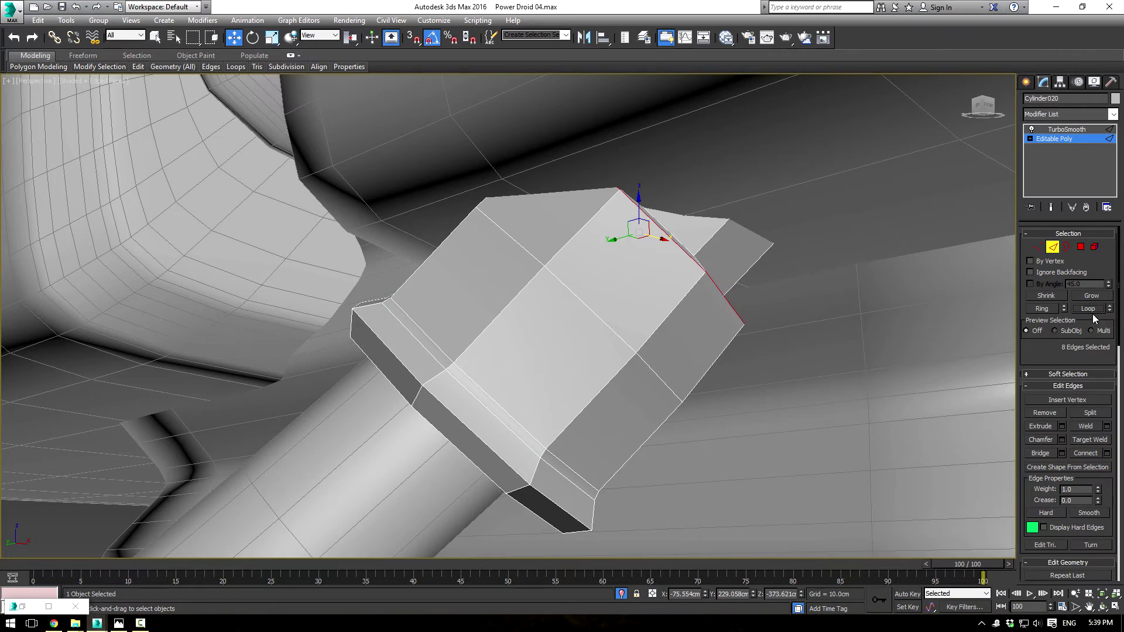
pyautogui.click(1062, 440)
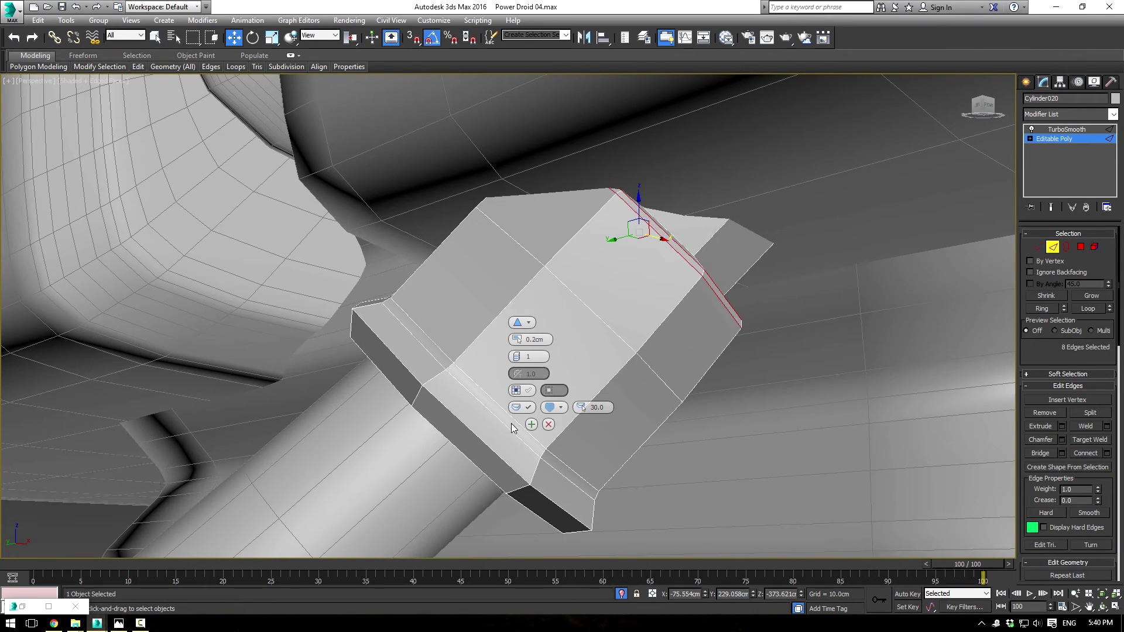
pyautogui.click(513, 423)
# - Chamfer the inner rim loop of the upper connector's open end, then return to its TurboSmooth level and deselect it
pyautogui.click(485, 443)
pyautogui.keyDown('alt'); pyautogui.moveTo(602, 440); pyautogui.dragTo(699, 364, button='middle'); pyautogui.keyUp('alt')
pyautogui.click(421, 413)
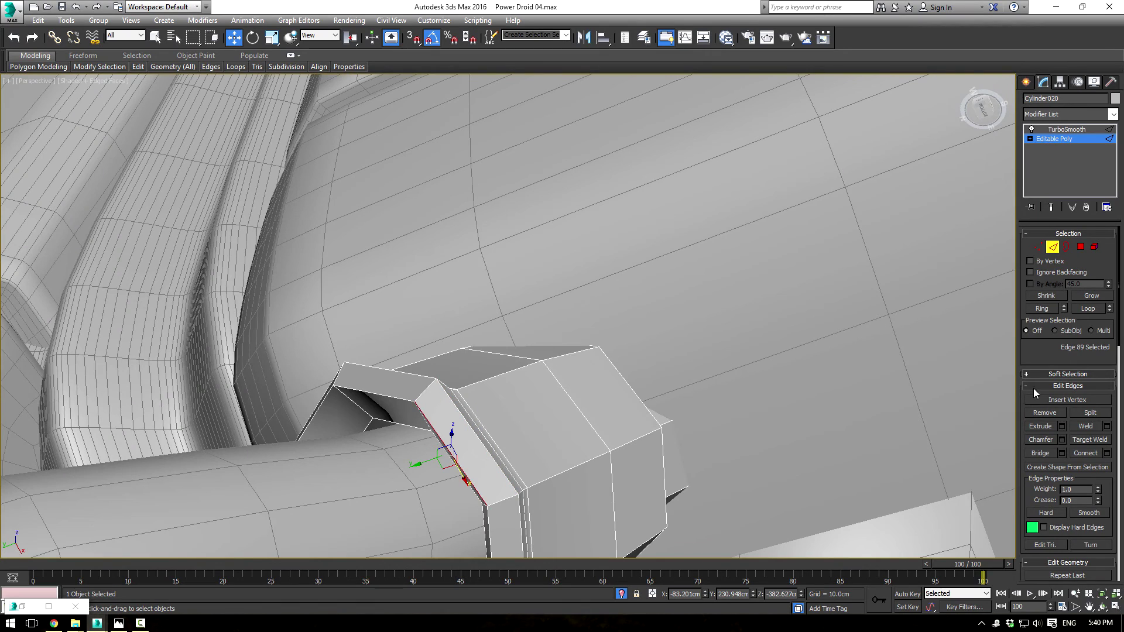
pyautogui.click(1087, 308)
pyautogui.click(1061, 439)
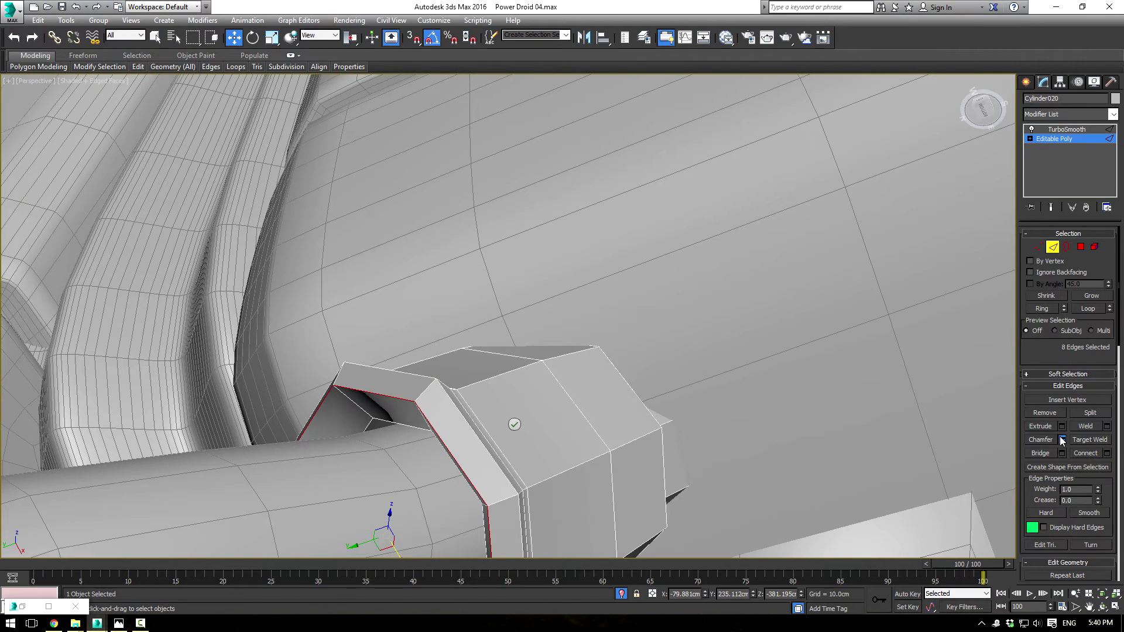
pyautogui.click(514, 425)
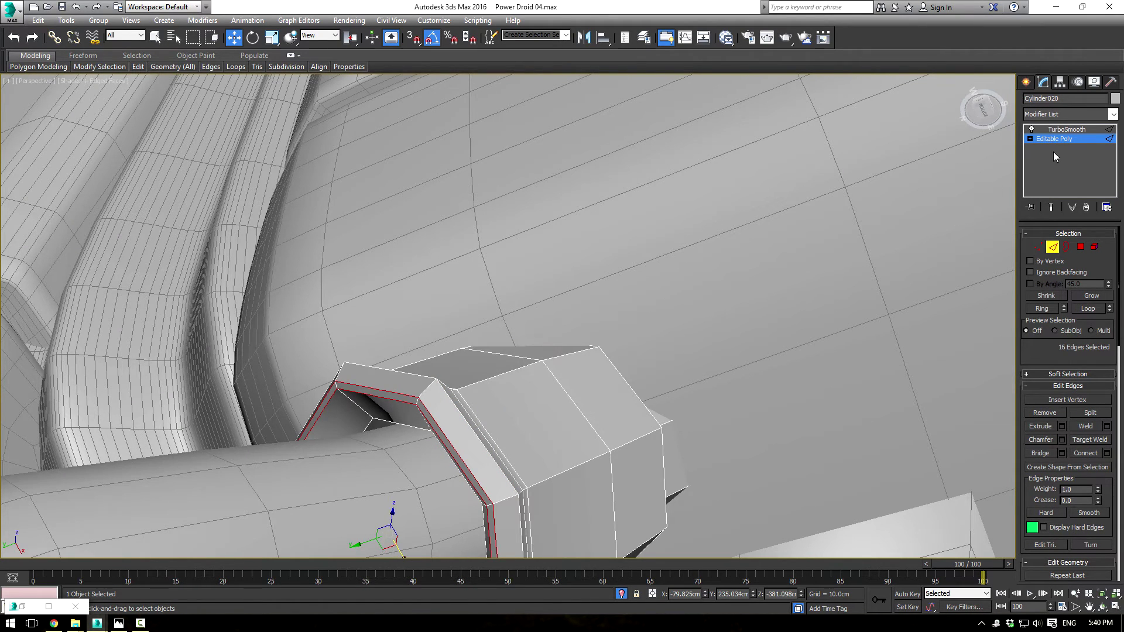
pyautogui.click(1065, 129)
pyautogui.scroll(-3, 782, 310)
pyautogui.keyDown('alt'); pyautogui.moveTo(782, 311); pyautogui.dragTo(659, 351, button='middle'); pyautogui.keyUp('alt')
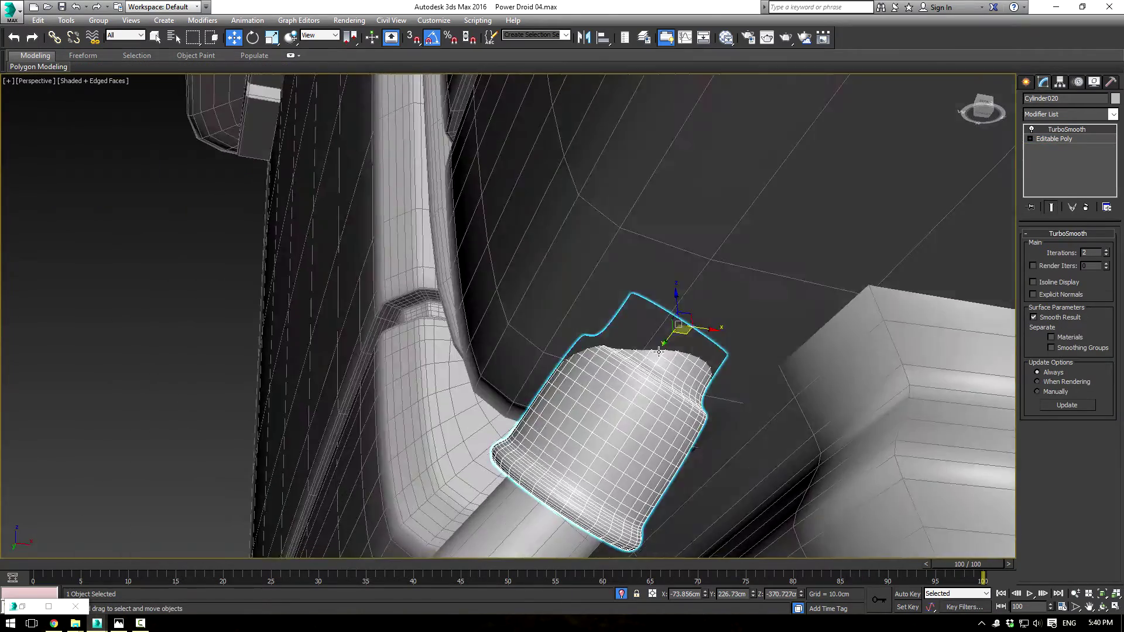
pyautogui.scroll(-2, 658, 352)
pyautogui.click(283, 384)
# - Edit the hose line's vertices and move its top vertex about 13 cm along negative Y, deeper into the body
pyautogui.keyDown('alt'); pyautogui.moveTo(282, 385); pyautogui.dragTo(563, 503, button='middle'); pyautogui.keyUp('alt')
pyautogui.click(518, 498)
pyautogui.press('1')
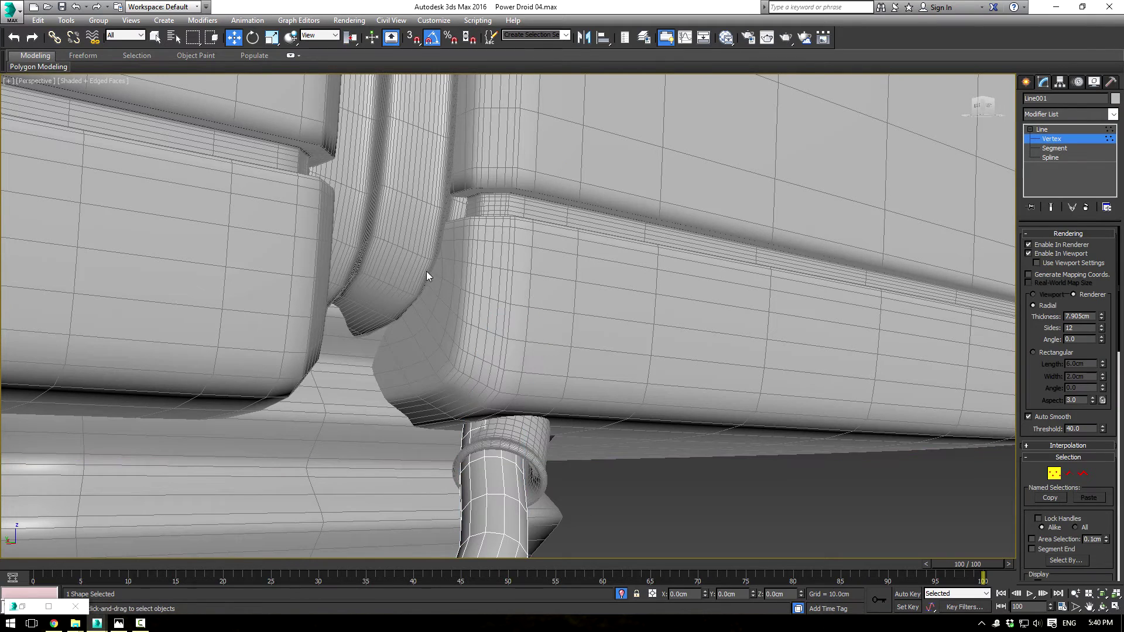
pyautogui.click(492, 322)
pyautogui.moveTo(496, 320); pyautogui.dragTo(572, 316)
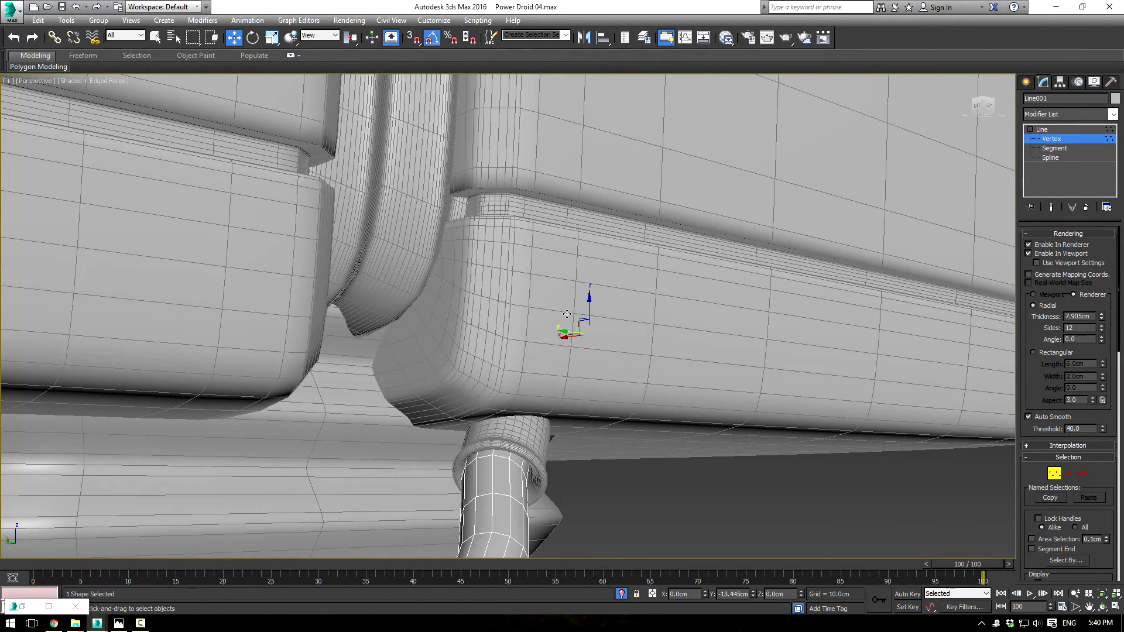
pyautogui.click(663, 501)
pyautogui.keyDown('alt'); pyautogui.moveTo(664, 501); pyautogui.dragTo(592, 480, button='middle'); pyautogui.keyUp('alt')
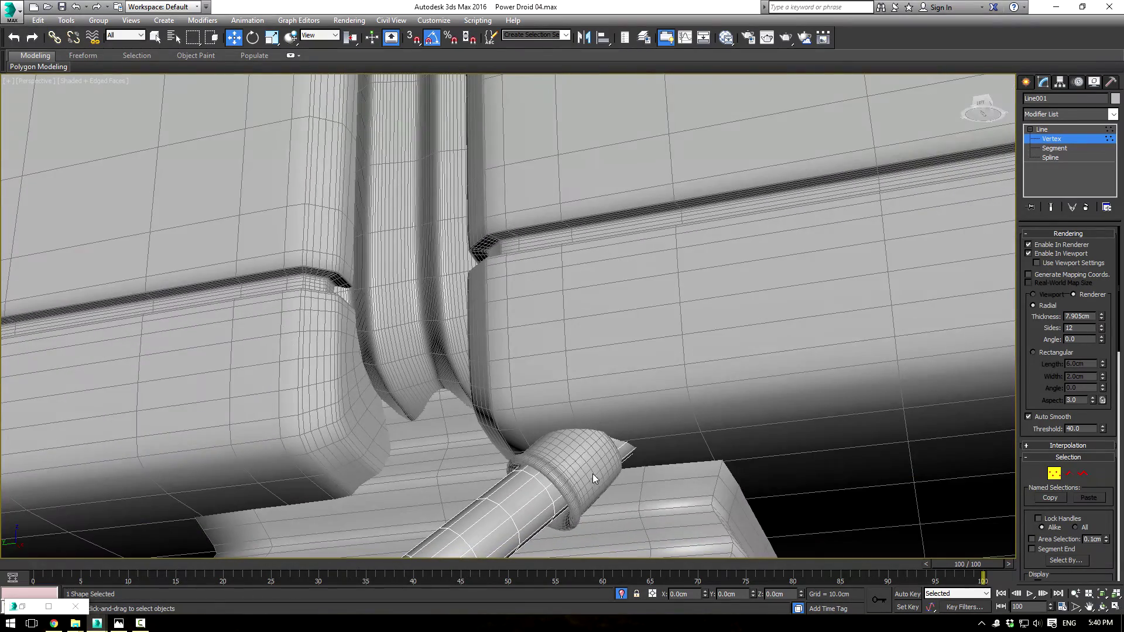
# - Restore the selection of the hose's top vertex and shift it slightly back along Y to center the hose in the connector
pyautogui.keyDown('alt'); pyautogui.moveTo(619, 420); pyautogui.dragTo(505, 279, button='middle'); pyautogui.keyUp('alt')
pyautogui.hotkey('ctrl', 'z')
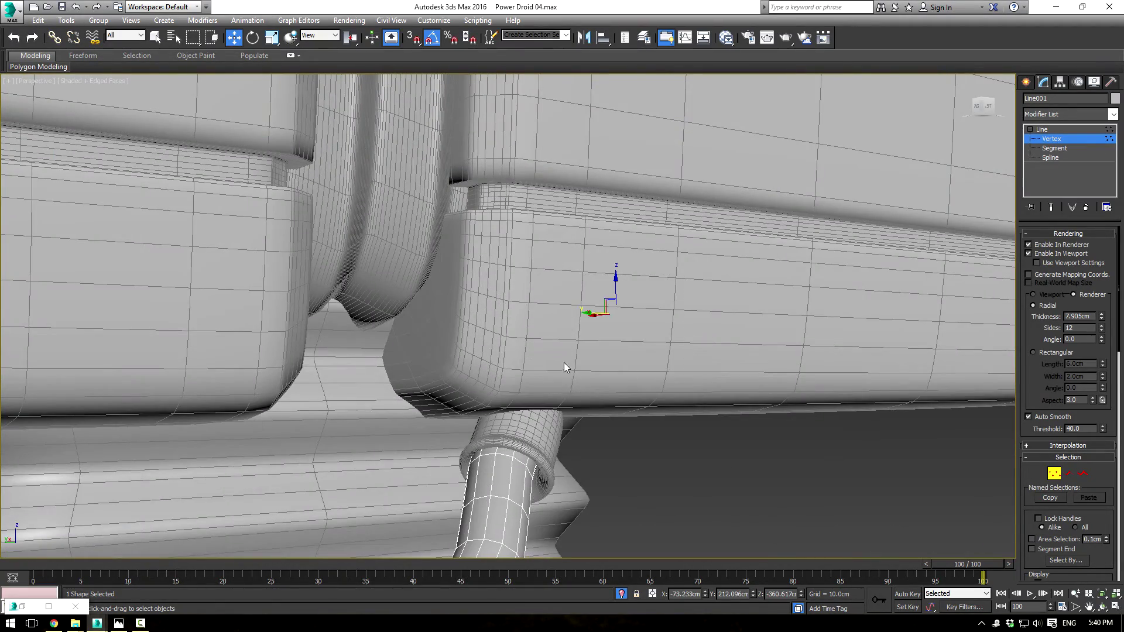
pyautogui.keyDown('alt'); pyautogui.moveTo(642, 343); pyautogui.dragTo(595, 308, button='middle'); pyautogui.keyUp('alt')
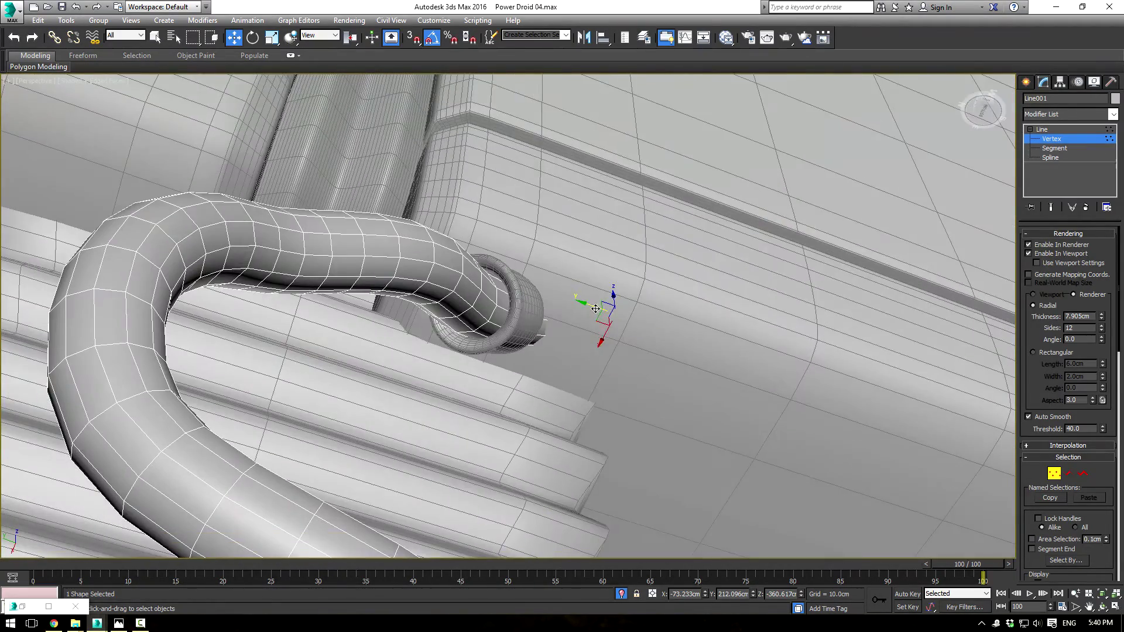
pyautogui.moveTo(599, 318); pyautogui.dragTo(562, 309)
pyautogui.keyDown('alt'); pyautogui.moveTo(675, 373); pyautogui.dragTo(715, 412, button='middle'); pyautogui.keyUp('alt')
pyautogui.click(594, 371)
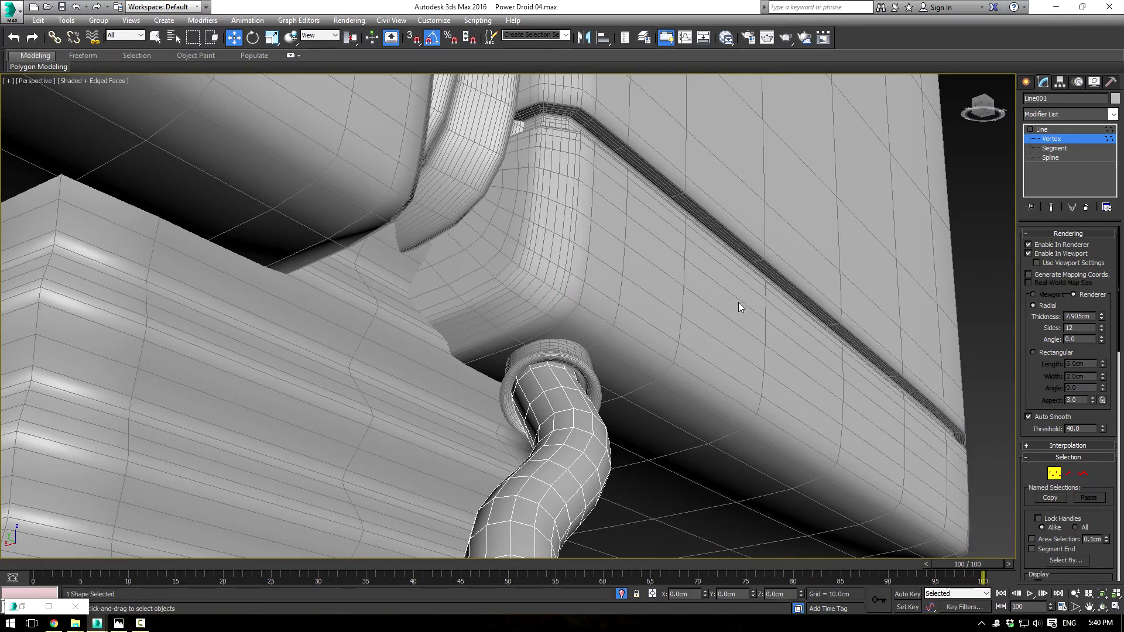
# - Finish editing the hose line's vertices and deselect the line
pyautogui.scroll(-4, 879, 269)
pyautogui.moveTo(707, 323); pyautogui.dragTo(592, 196, button='middle')
pyautogui.keyDown('alt'); pyautogui.moveTo(592, 196); pyautogui.dragTo(541, 322, button='middle'); pyautogui.keyUp('alt')
pyautogui.scroll(4, 541, 322)
pyautogui.click(950, 176)
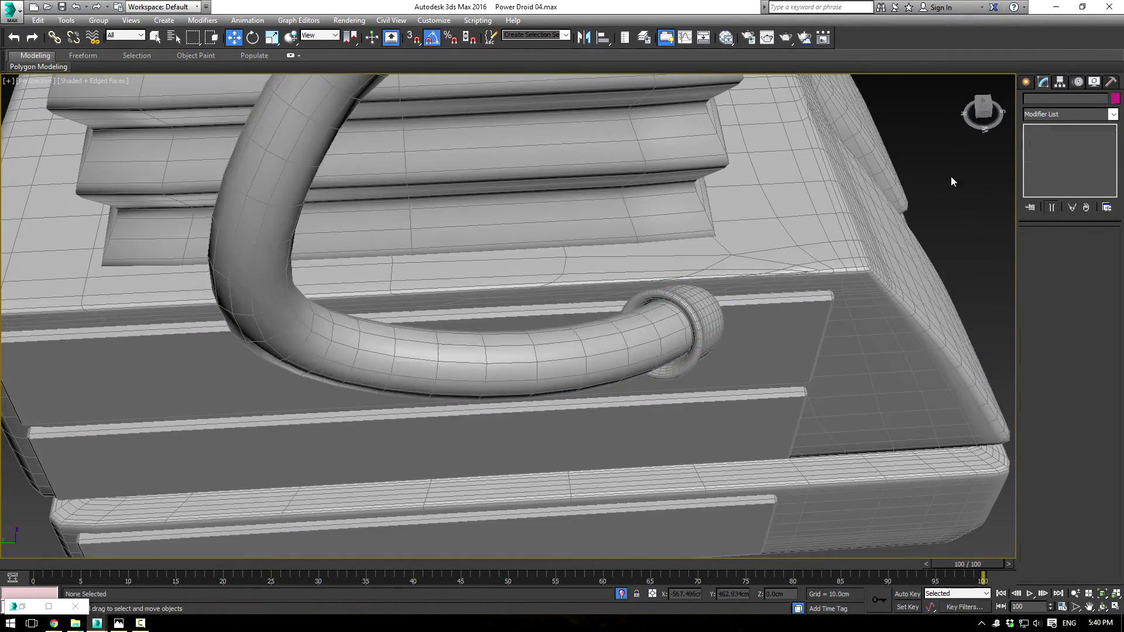
# - Chamfer the foot connector's three edge loops, two around its collar and one at the body's far end, by 0.25 cm
pyautogui.keyDown('alt'); pyautogui.moveTo(951, 177); pyautogui.dragTo(852, 220, button='middle'); pyautogui.keyUp('alt')
pyautogui.scroll(5, 816, 316)
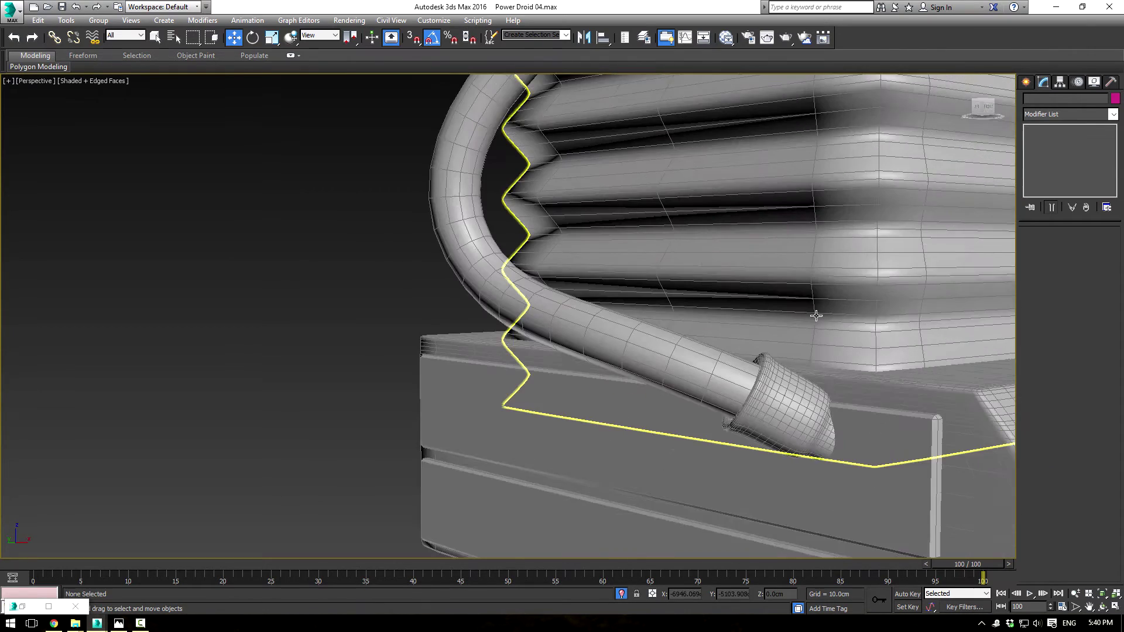
pyautogui.click(738, 439)
pyautogui.click(1054, 139)
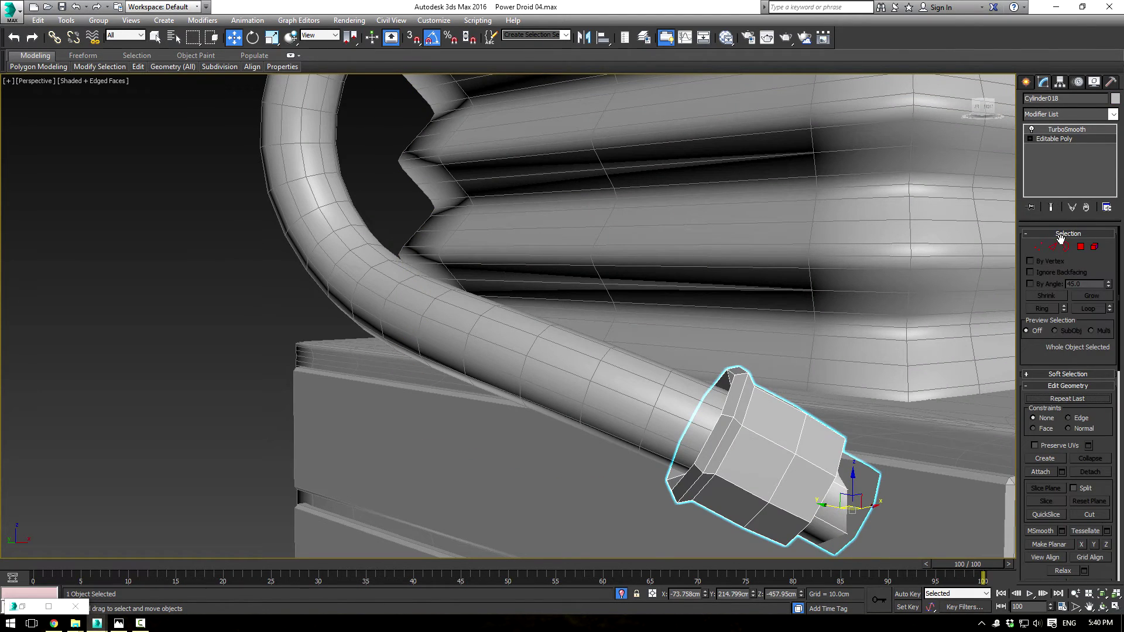
pyautogui.click(1052, 247)
pyautogui.moveTo(761, 421); pyautogui.dragTo(705, 336, button='middle')
pyautogui.scroll(3, 704, 337)
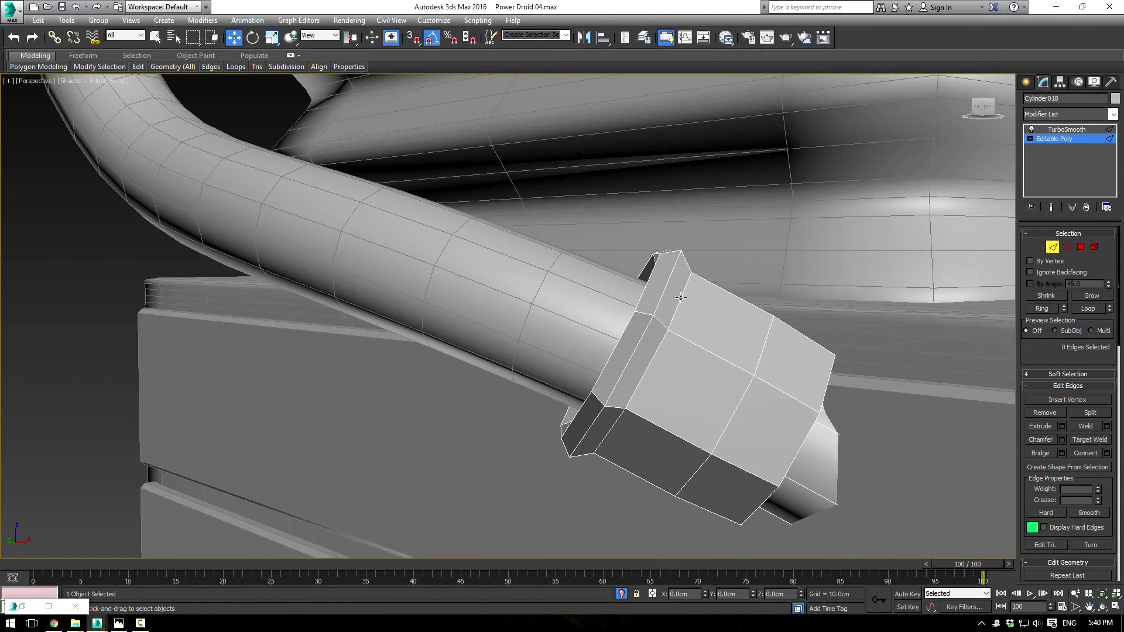
pyautogui.click(681, 297)
pyautogui.keyDown('ctrl'); pyautogui.click(646, 287); pyautogui.keyUp('ctrl')
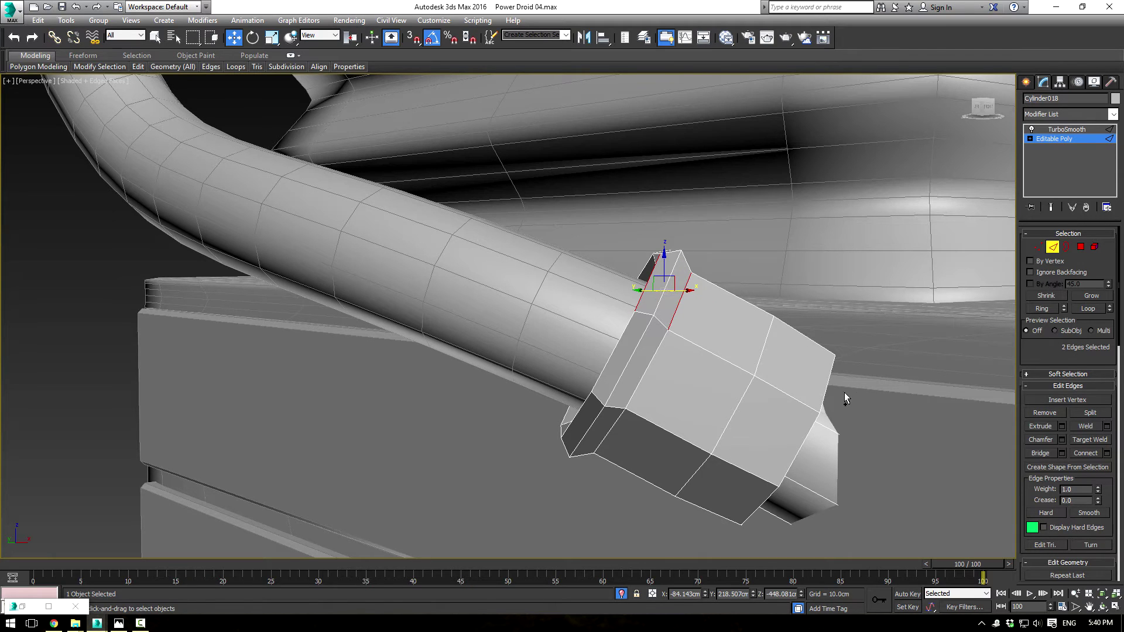
pyautogui.keyDown('ctrl'); pyautogui.click(828, 384); pyautogui.keyUp('ctrl')
pyautogui.keyDown('alt'); pyautogui.moveTo(829, 383); pyautogui.dragTo(890, 371, button='middle'); pyautogui.keyUp('alt')
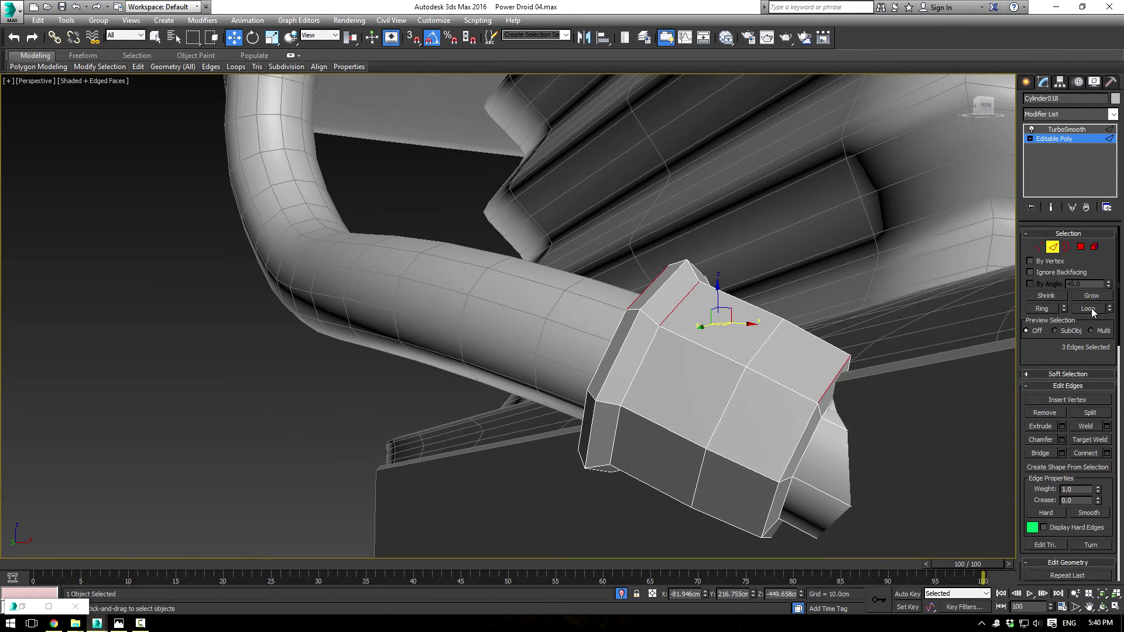
pyautogui.click(1088, 309)
pyautogui.click(1062, 440)
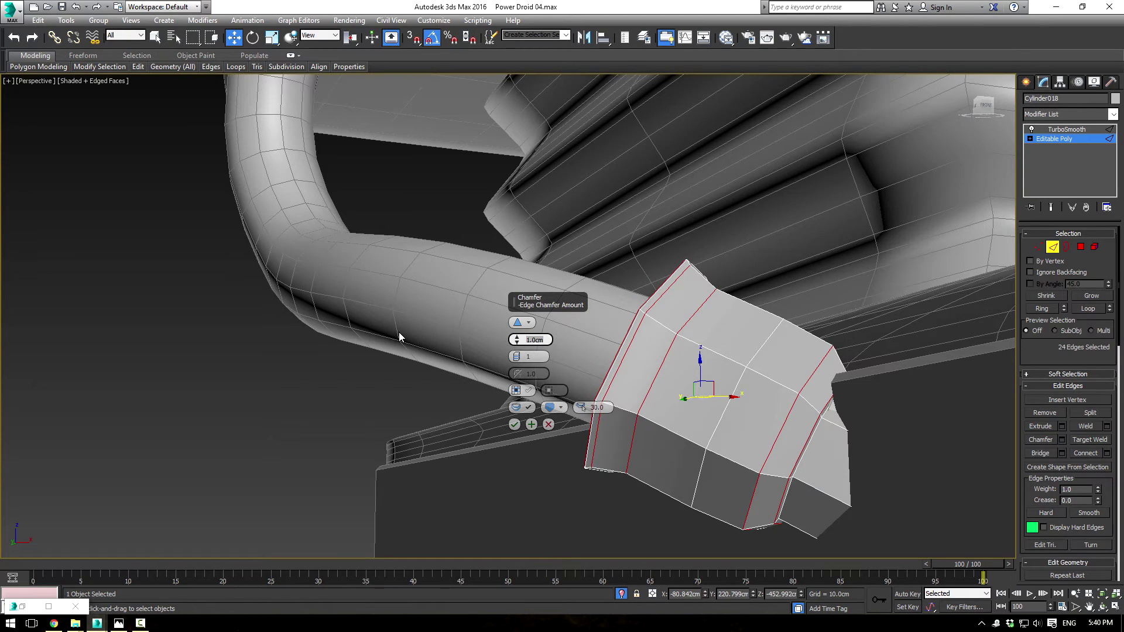
pyautogui.write('.25')
pyautogui.press('Return')
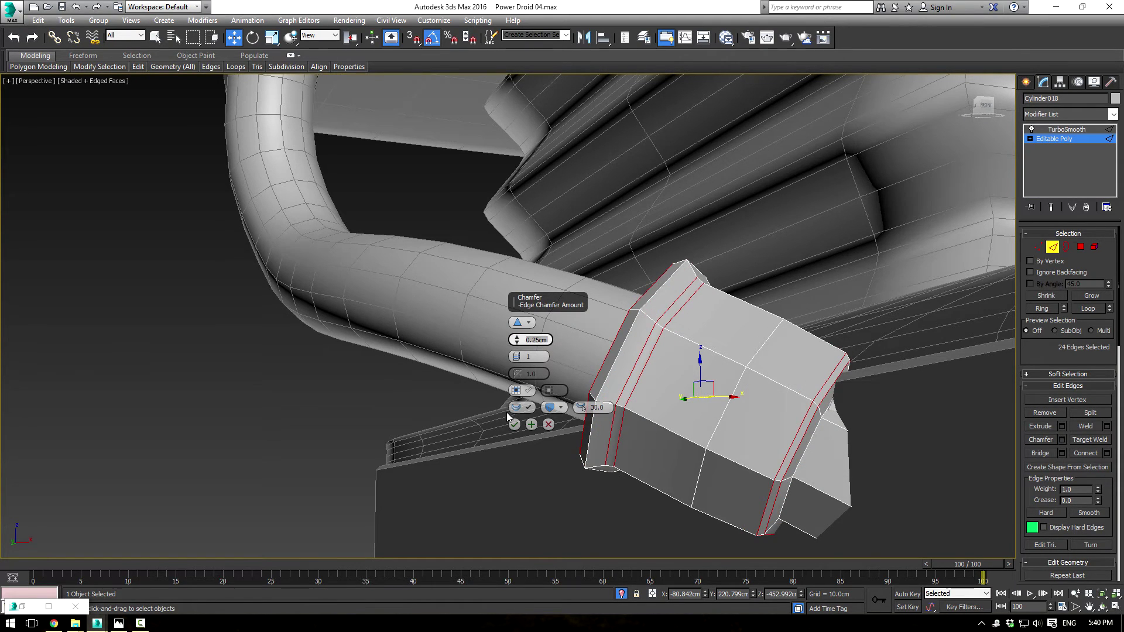
pyautogui.click(514, 425)
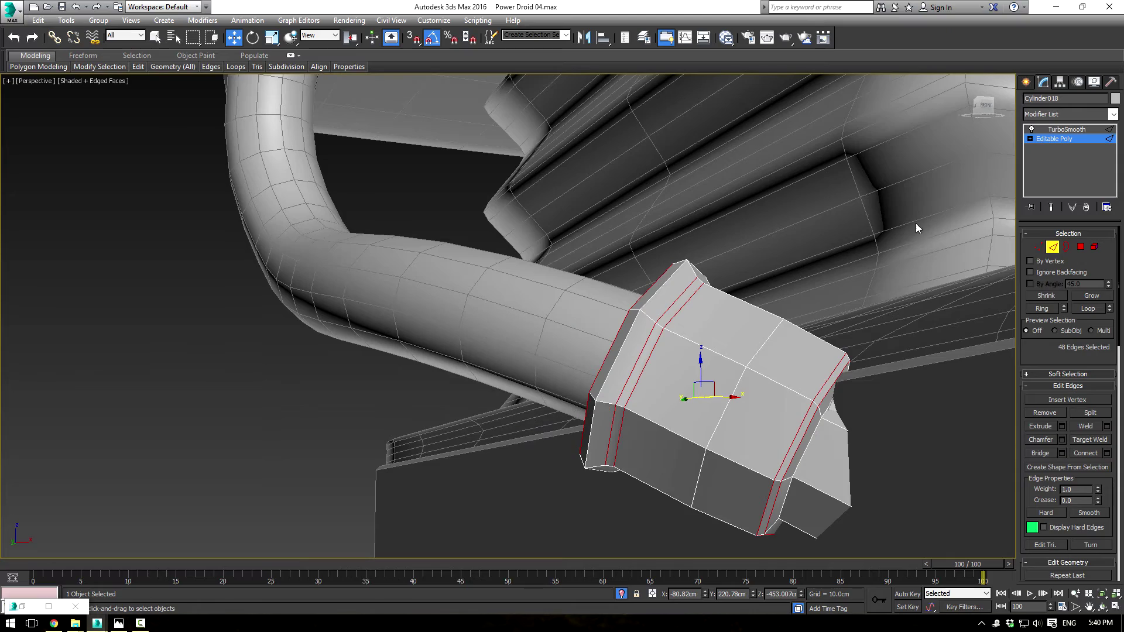
# - Return the foot connector to its TurboSmooth level, deselect it, and turn off edged-faces display for the whole droid
pyautogui.click(1072, 130)
pyautogui.click(411, 381)
pyautogui.scroll(-3, 412, 378)
pyautogui.keyDown('alt'); pyautogui.moveTo(412, 377); pyautogui.dragTo(580, 305, button='middle'); pyautogui.keyUp('alt')
pyautogui.scroll(-5, 332, 307)
pyautogui.scroll(-5, 344, 304)
pyautogui.press('F4')
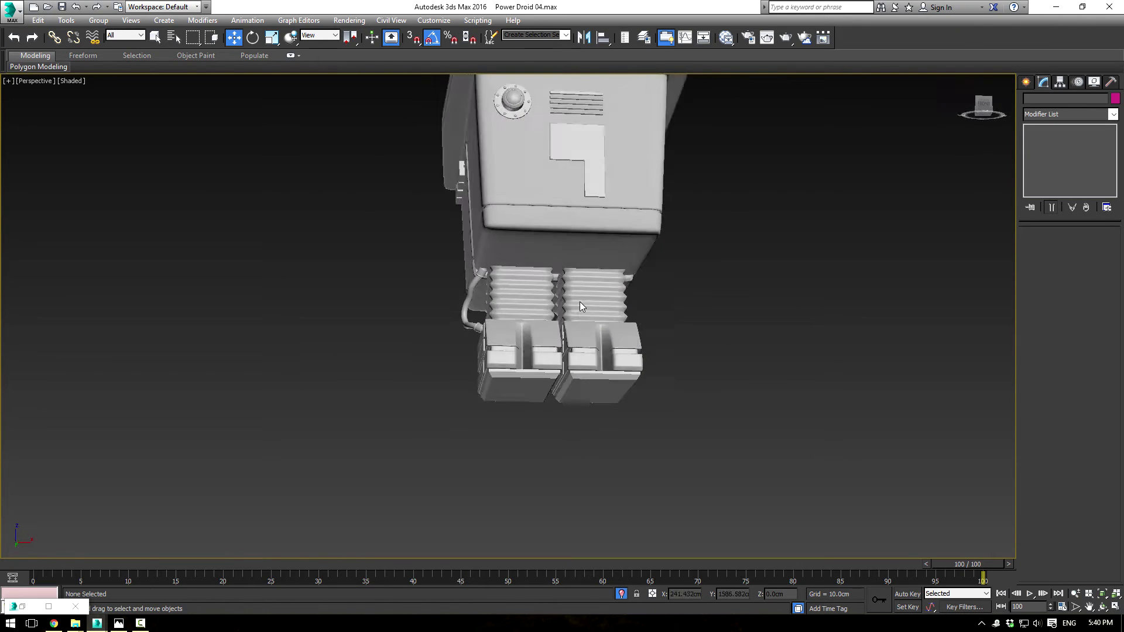
# - Select the hose together with its foot and body connectors and group them under the default name
pyautogui.scroll(6, 580, 306)
pyautogui.click(247, 321)
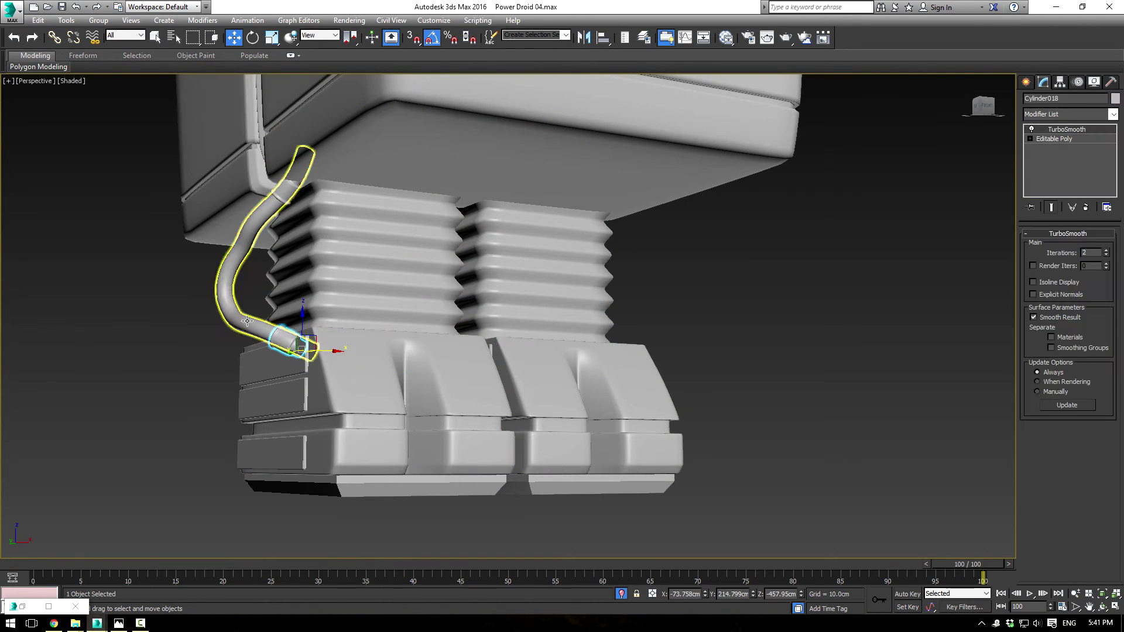
pyautogui.keyDown('ctrl'); pyautogui.click(247, 321); pyautogui.keyUp('ctrl')
pyautogui.keyDown('ctrl'); pyautogui.click(279, 195); pyautogui.keyUp('ctrl')
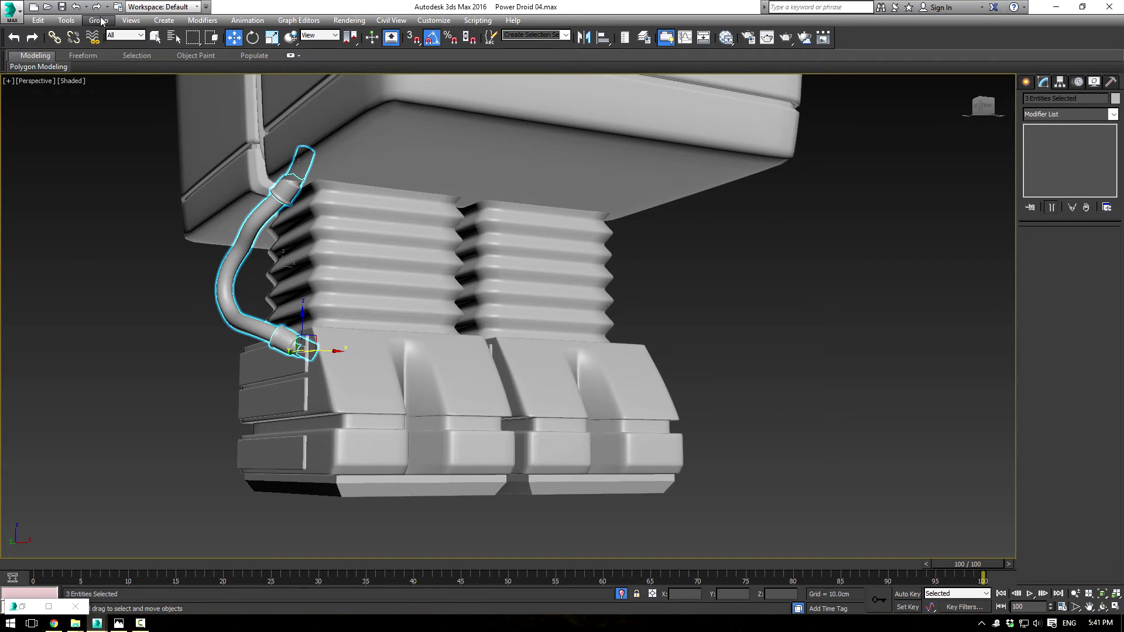
pyautogui.click(98, 20)
pyautogui.click(108, 33)
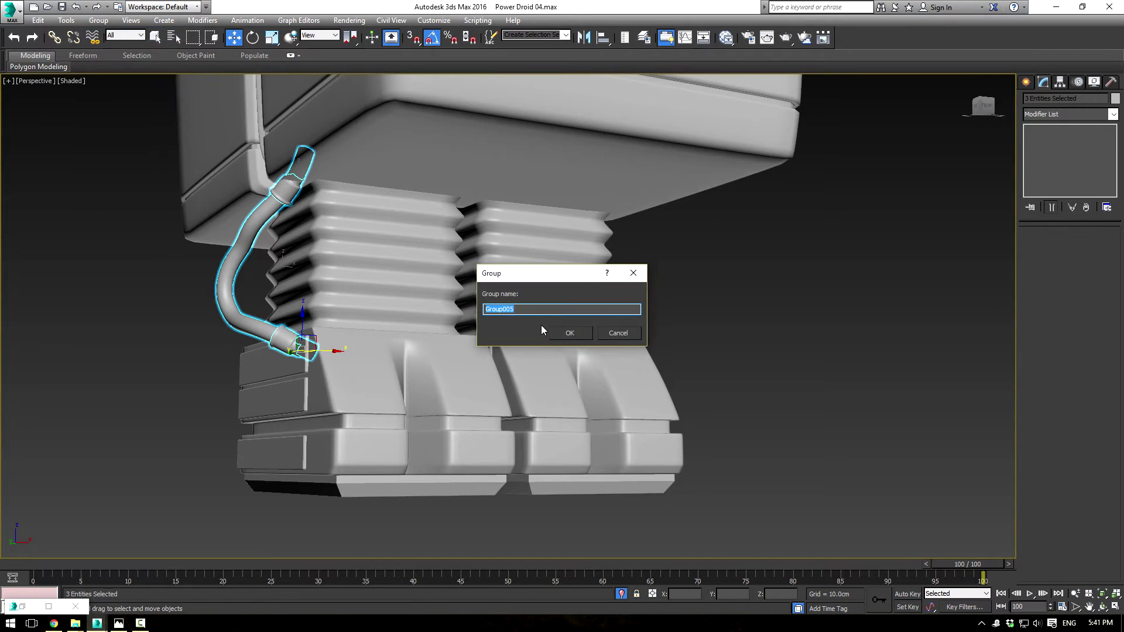
pyautogui.press('Return')
# - Clone the hose group in the front view about 232 cm along positive X, beyond the other leg
pyautogui.scroll(5, 467, 322)
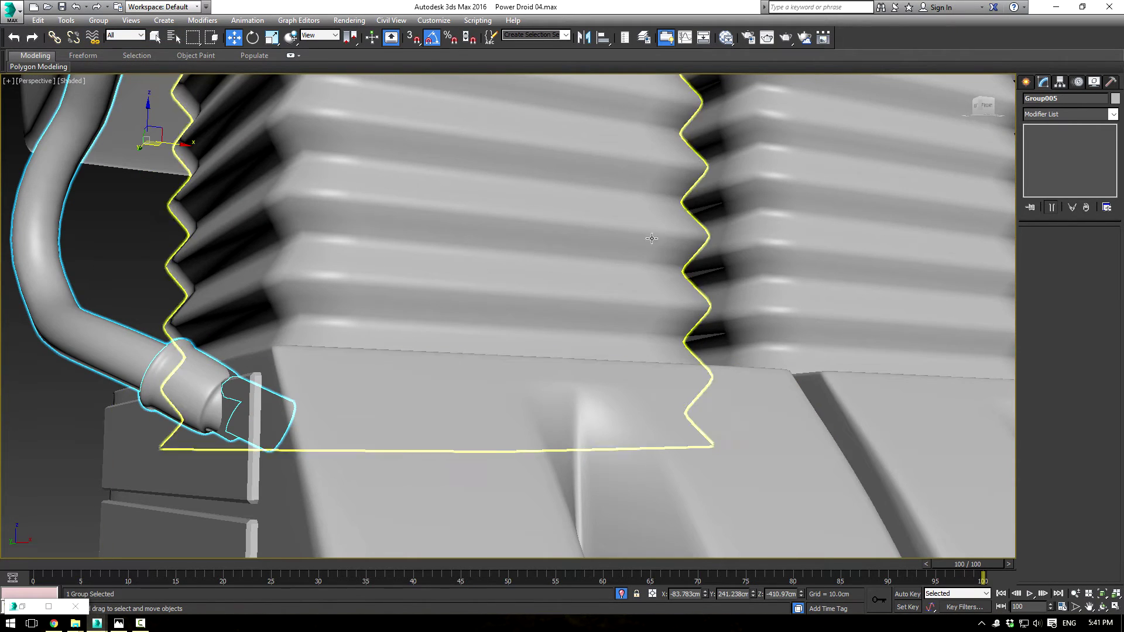
pyautogui.scroll(-8, 581, 308)
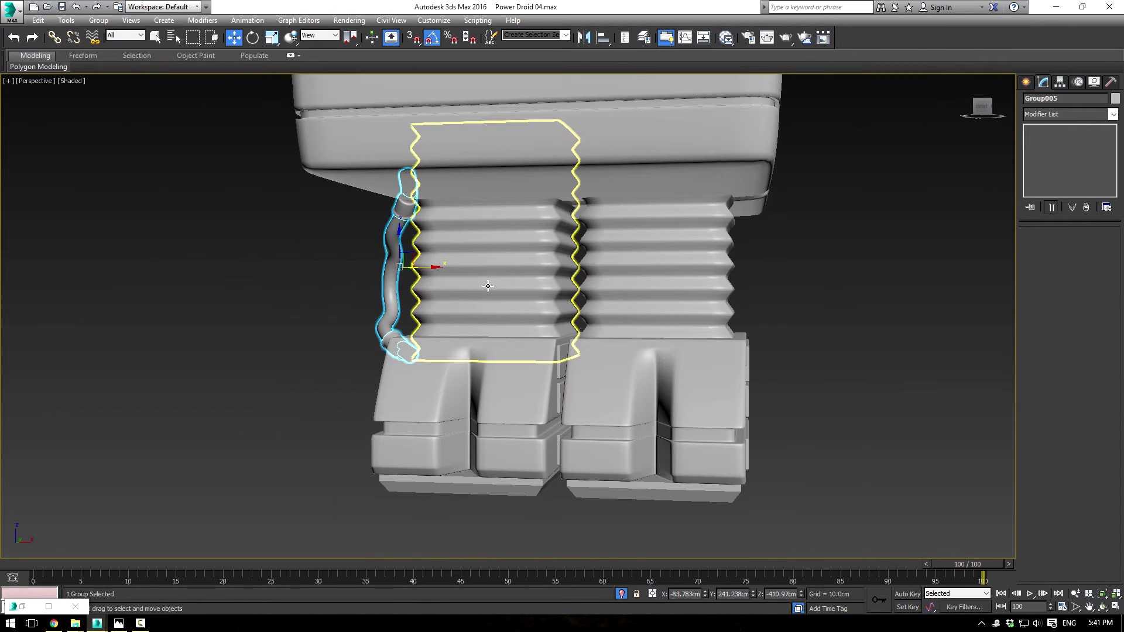
pyautogui.press('f')
pyautogui.keyDown('shift'); pyautogui.moveTo(389, 229); pyautogui.dragTo(866, 229); pyautogui.keyUp('shift')
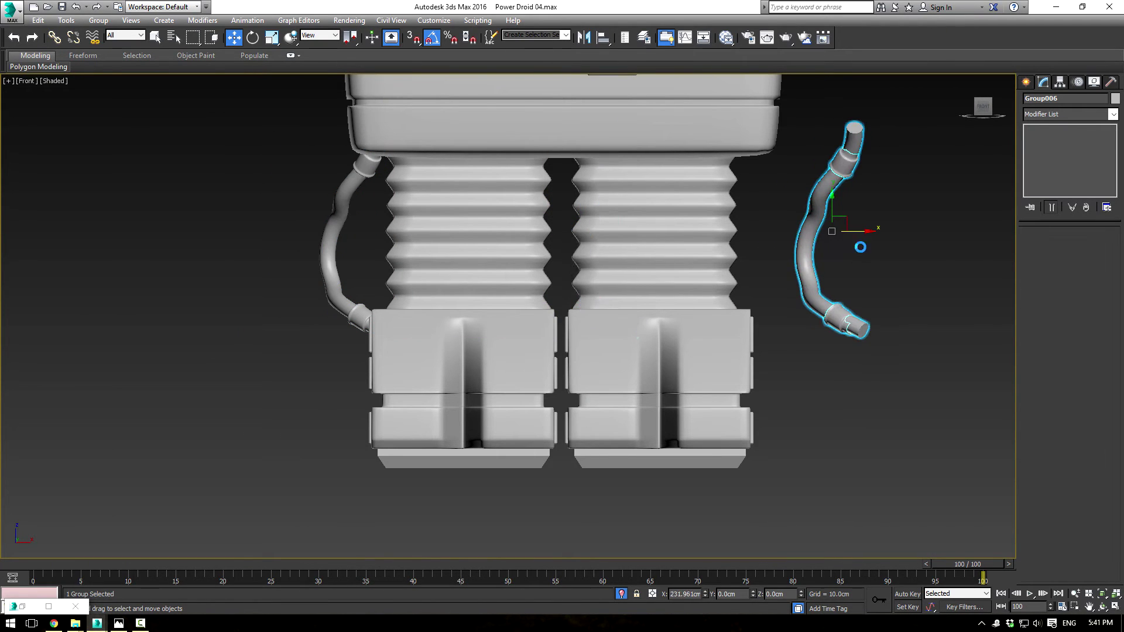
pyautogui.click(557, 358)
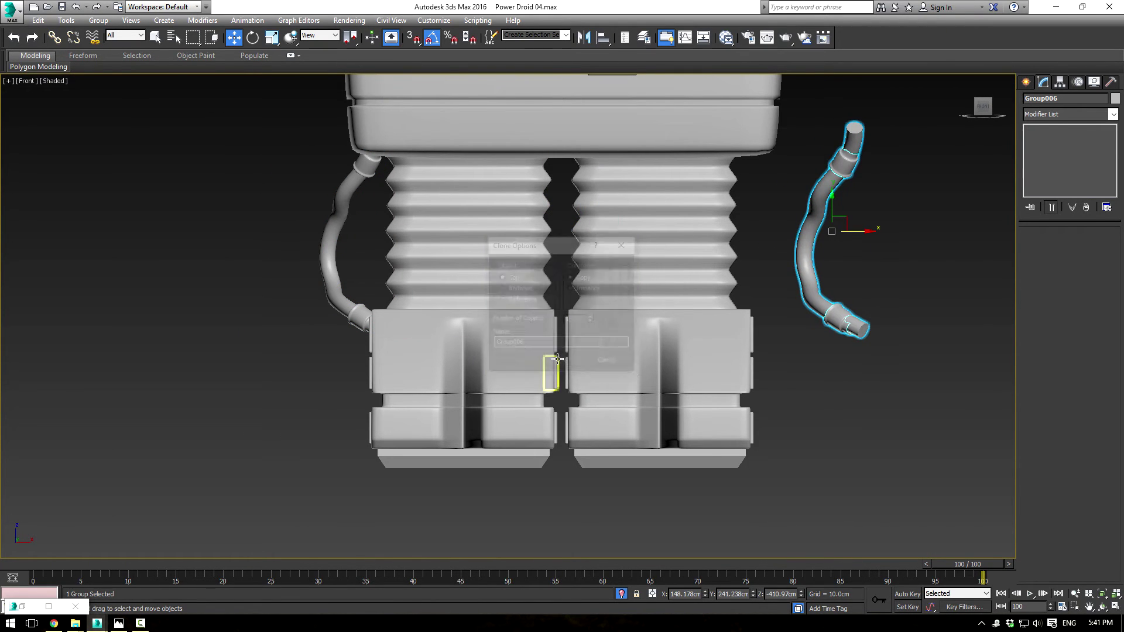
# - Mirror the cloned hose group horizontally, shift it about 32 cm along negative X against the other leg, and deselect it
pyautogui.click(583, 37)
pyautogui.click(530, 396)
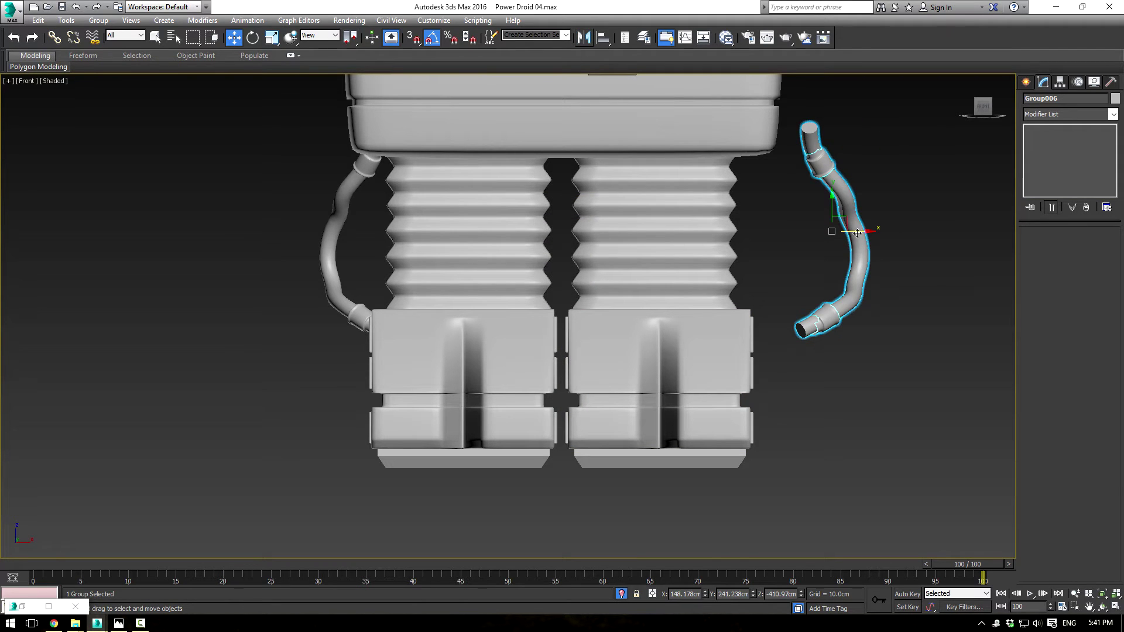
pyautogui.moveTo(856, 233); pyautogui.dragTo(793, 244)
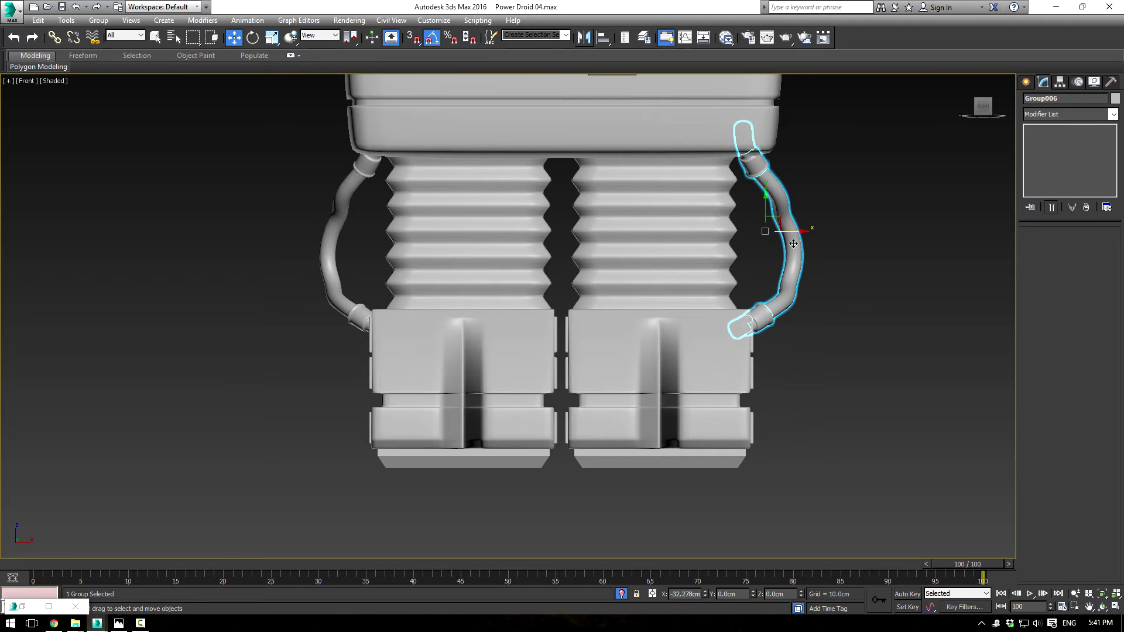
pyautogui.click(865, 306)
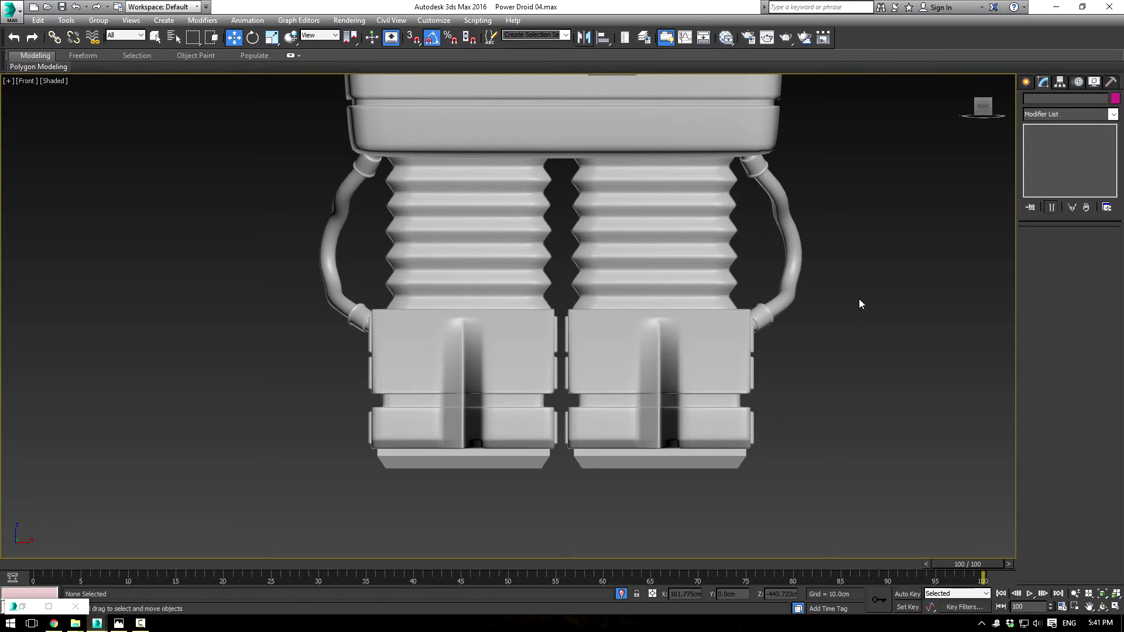
# - Examine the whole droid in perspective from the front, side and back with both hoses attached
pyautogui.press('p')
pyautogui.scroll(-3, 726, 296)
pyautogui.keyDown('alt'); pyautogui.moveTo(731, 298); pyautogui.dragTo(893, 304, button='middle'); pyautogui.keyUp('alt')
pyautogui.scroll(-3, 684, 297)
pyautogui.keyDown('alt'); pyautogui.moveTo(475, 282); pyautogui.dragTo(529, 223, button='middle'); pyautogui.keyUp('alt')
pyautogui.scroll(-3, 534, 293)
pyautogui.press('z')
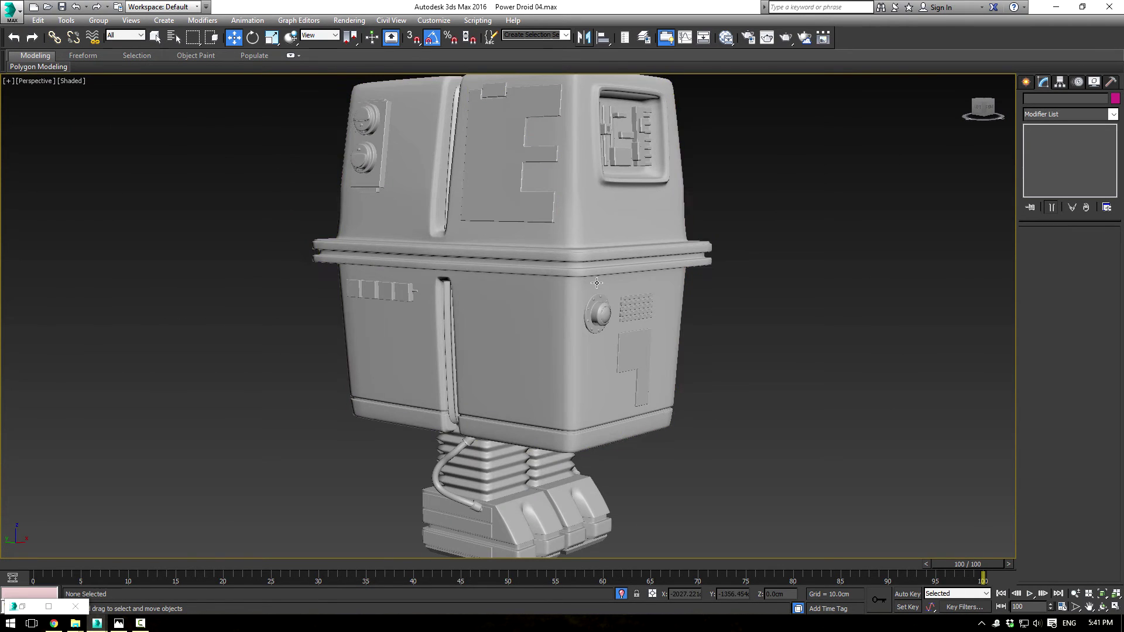
pyautogui.keyDown('alt'); pyautogui.moveTo(596, 284); pyautogui.dragTo(615, 297, button='middle'); pyautogui.keyUp('alt')
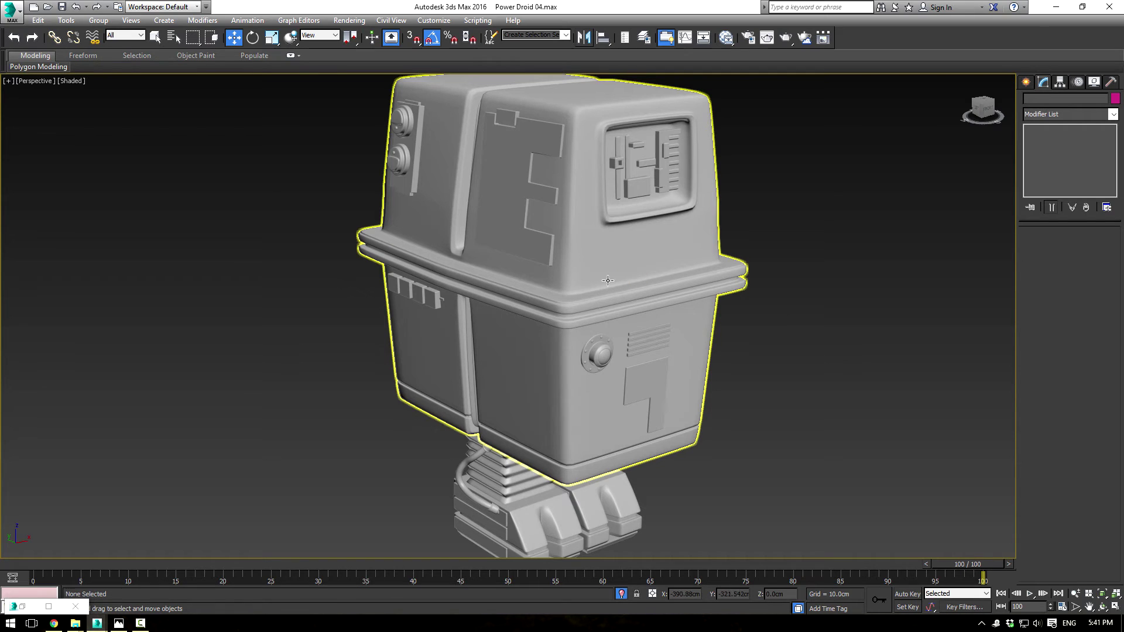
pyautogui.keyDown('alt'); pyautogui.moveTo(474, 285); pyautogui.dragTo(623, 267, button='middle'); pyautogui.keyUp('alt')
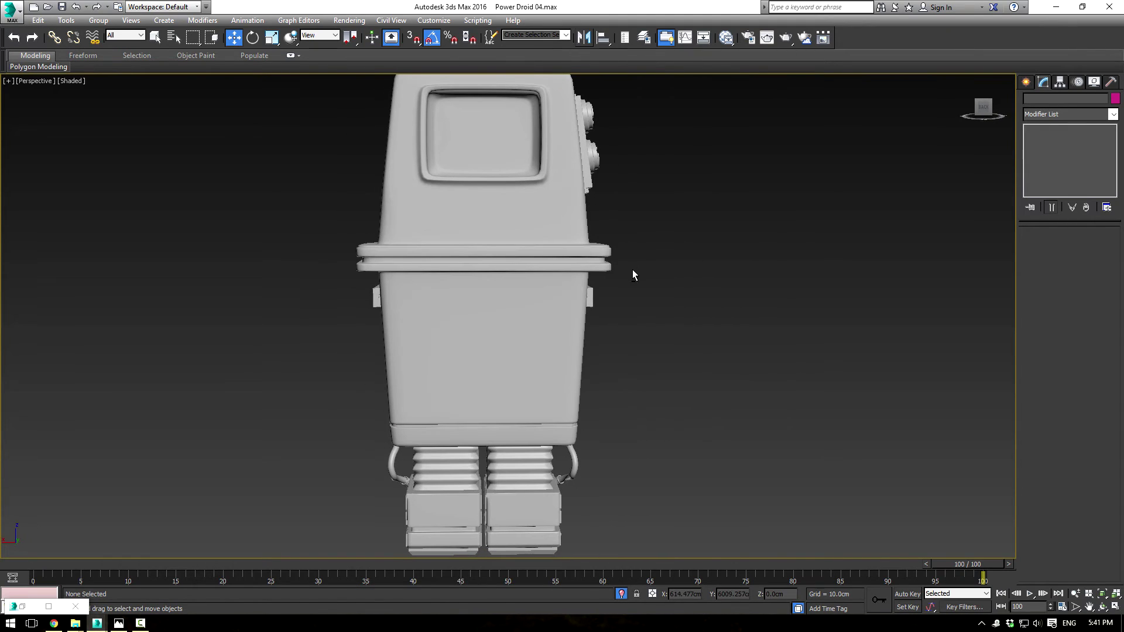
pyautogui.click(609, 319)
pyautogui.scroll(-3, 616, 324)
pyautogui.keyDown('alt'); pyautogui.moveTo(617, 324); pyautogui.dragTo(757, 328, button='middle'); pyautogui.keyUp('alt')
pyautogui.scroll(3, 553, 307)
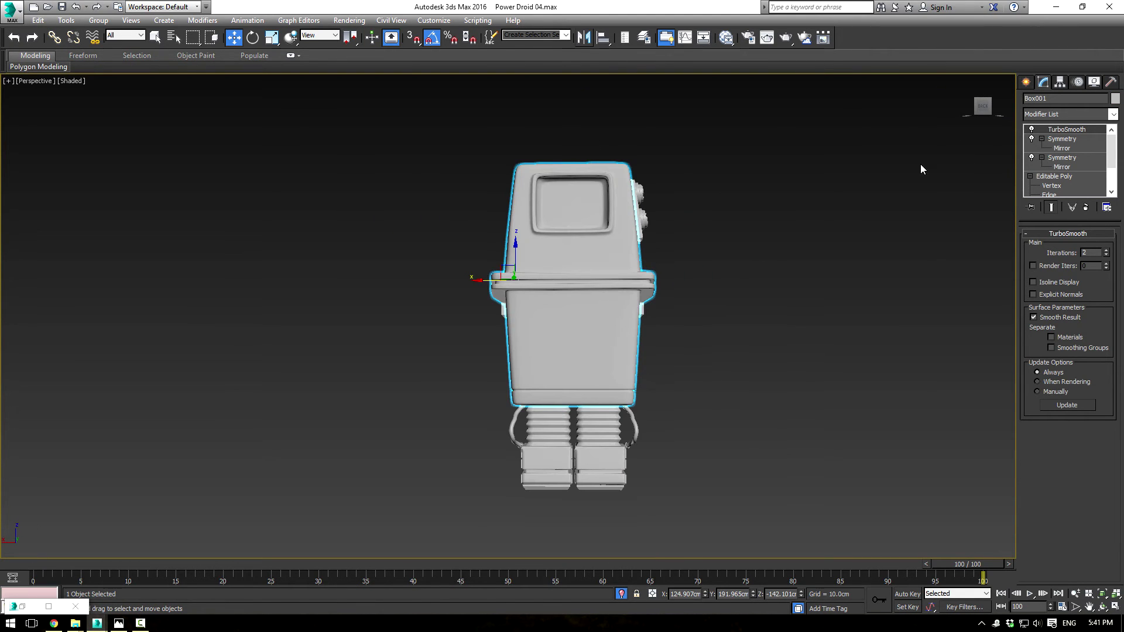
# - Create a box about 138 cm long, 203 cm wide and 20 cm high beside the droid in the front view, and convert it to Editable Poly
pyautogui.click(1027, 82)
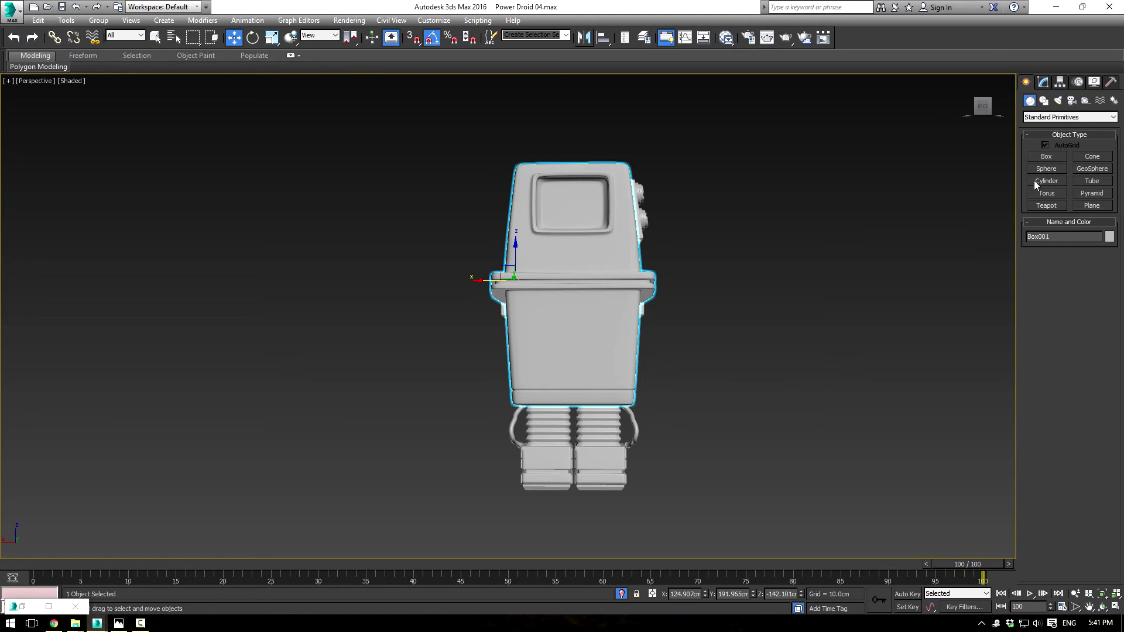
pyautogui.press('f')
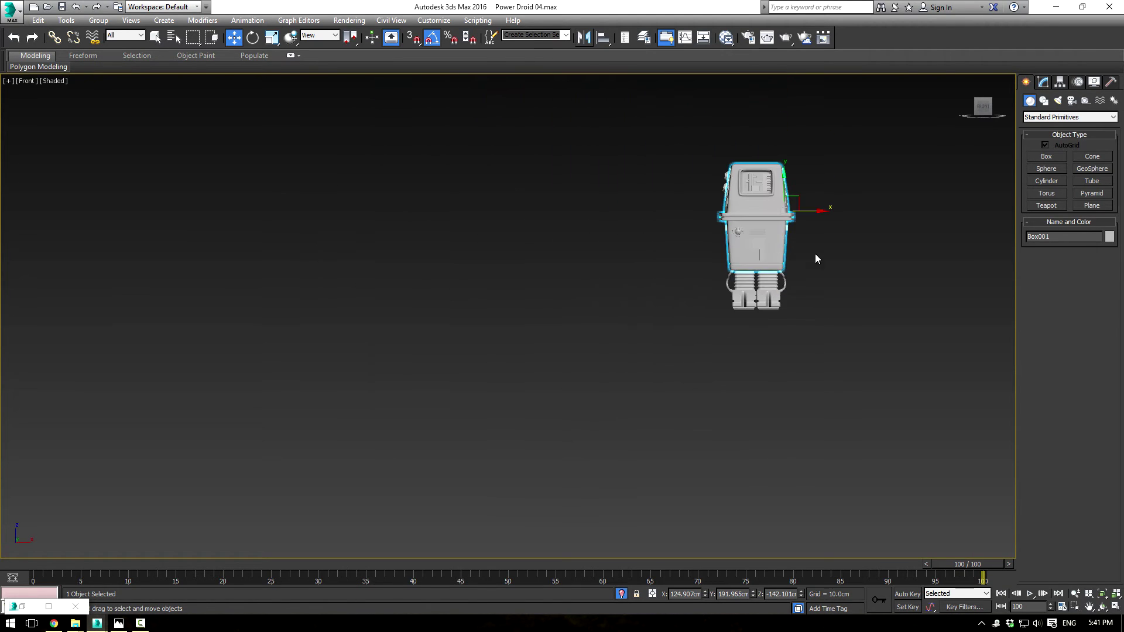
pyautogui.scroll(2, 802, 227)
pyautogui.click(1045, 156)
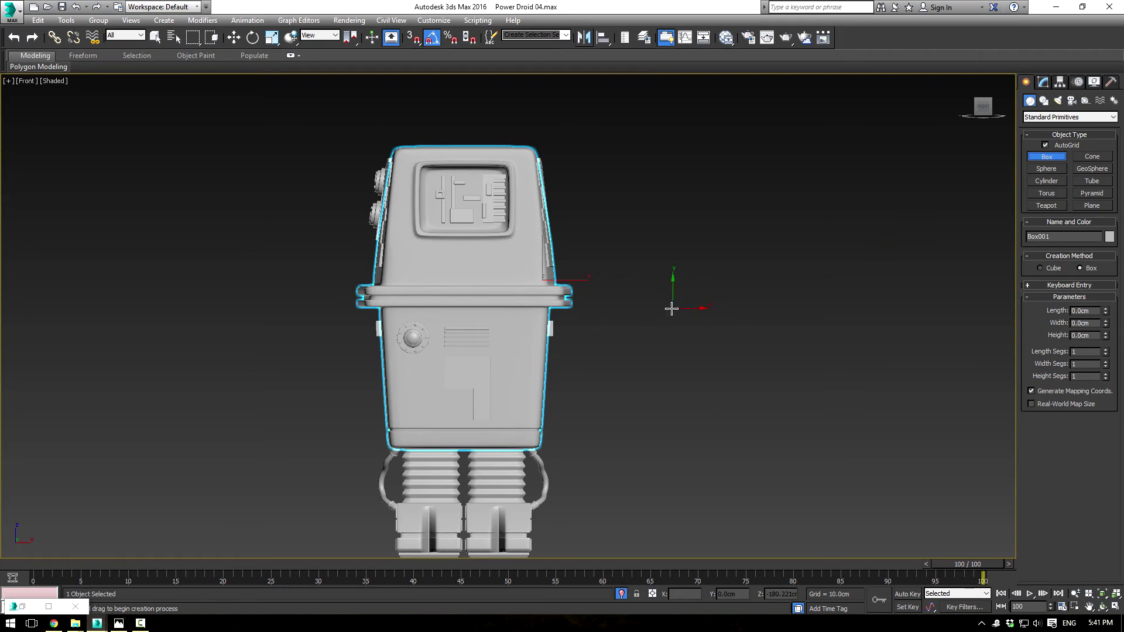
pyautogui.moveTo(216, 324); pyautogui.dragTo(356, 422)
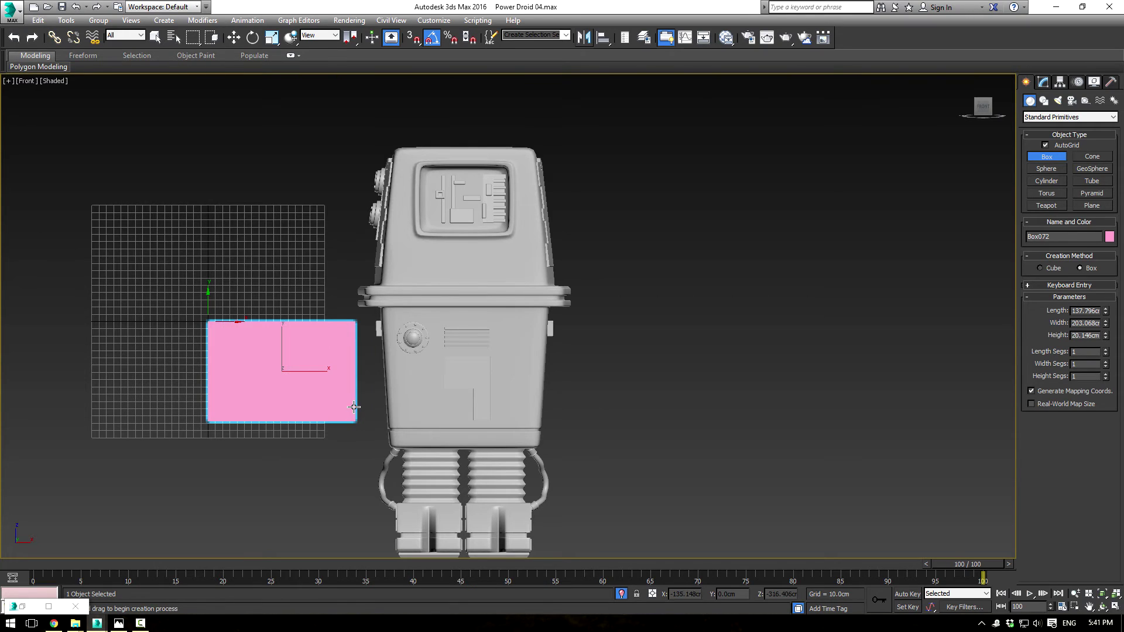
pyautogui.click(352, 404)
pyautogui.moveTo(341, 372); pyautogui.dragTo(407, 336, button='middle')
pyautogui.scroll(2, 404, 337)
pyautogui.press('w')
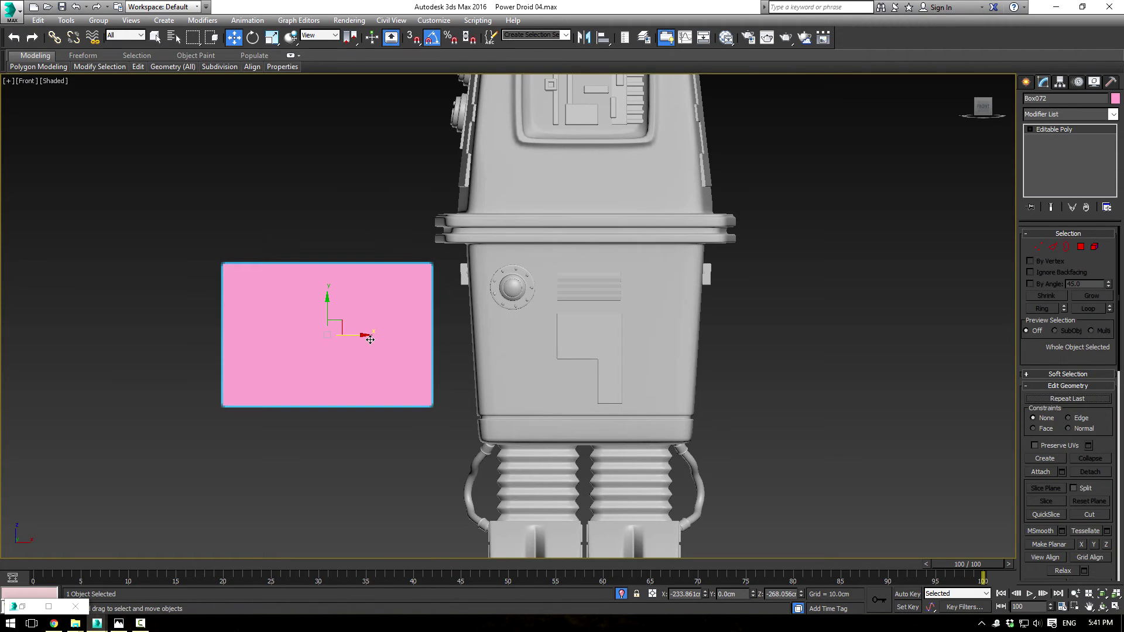
# - Move all the box's vertices along X over the droid's lower body, and raise its top vertices about 13 cm
pyautogui.press('1')
pyautogui.moveTo(96, 197); pyautogui.dragTo(453, 424)
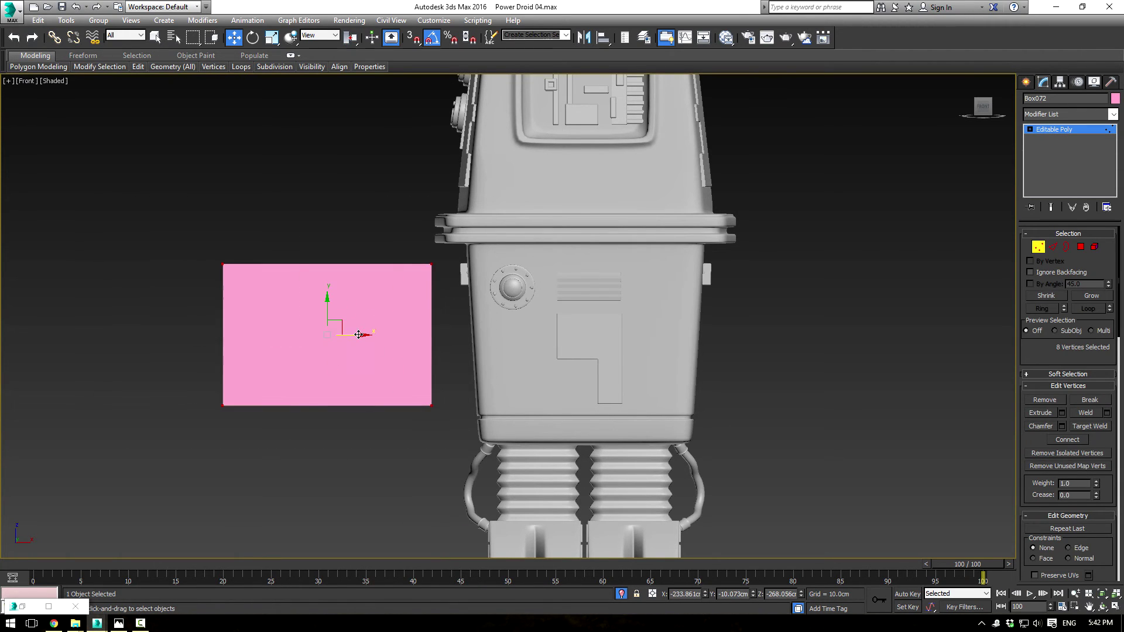
pyautogui.moveTo(358, 334); pyautogui.dragTo(618, 324)
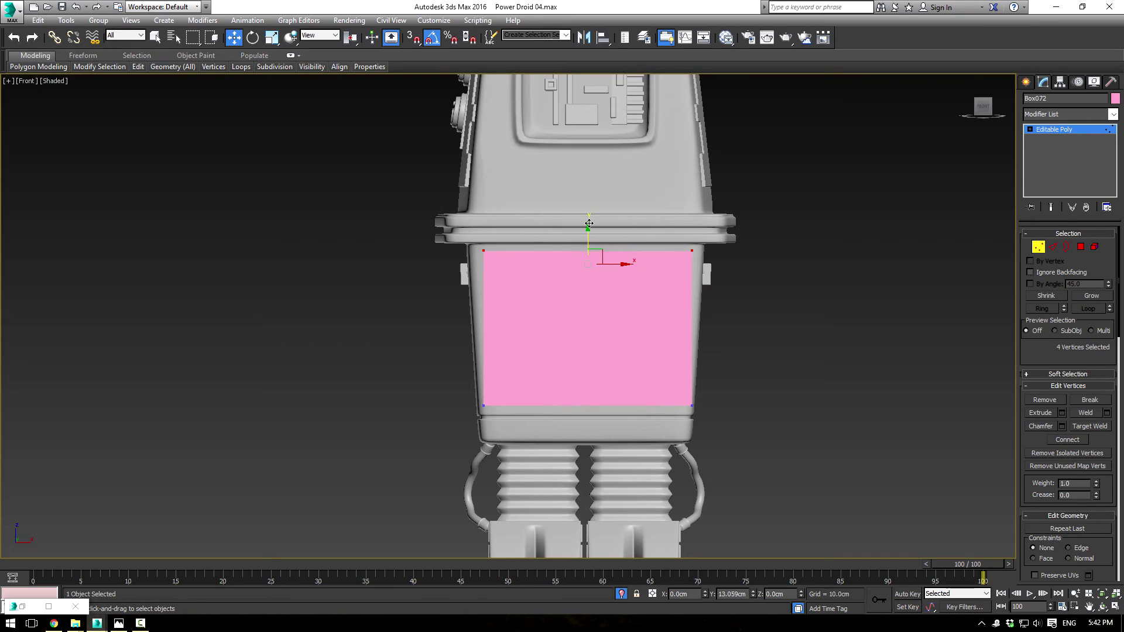
pyautogui.moveTo(589, 223); pyautogui.dragTo(589, 223)
# - Scale the box's bottom vertices inward along X to match the lower body's taper, and leave vertex editing
pyautogui.moveTo(423, 364); pyautogui.dragTo(542, 413)
pyautogui.moveTo(586, 374); pyautogui.dragTo(586, 376)
pyautogui.press('r')
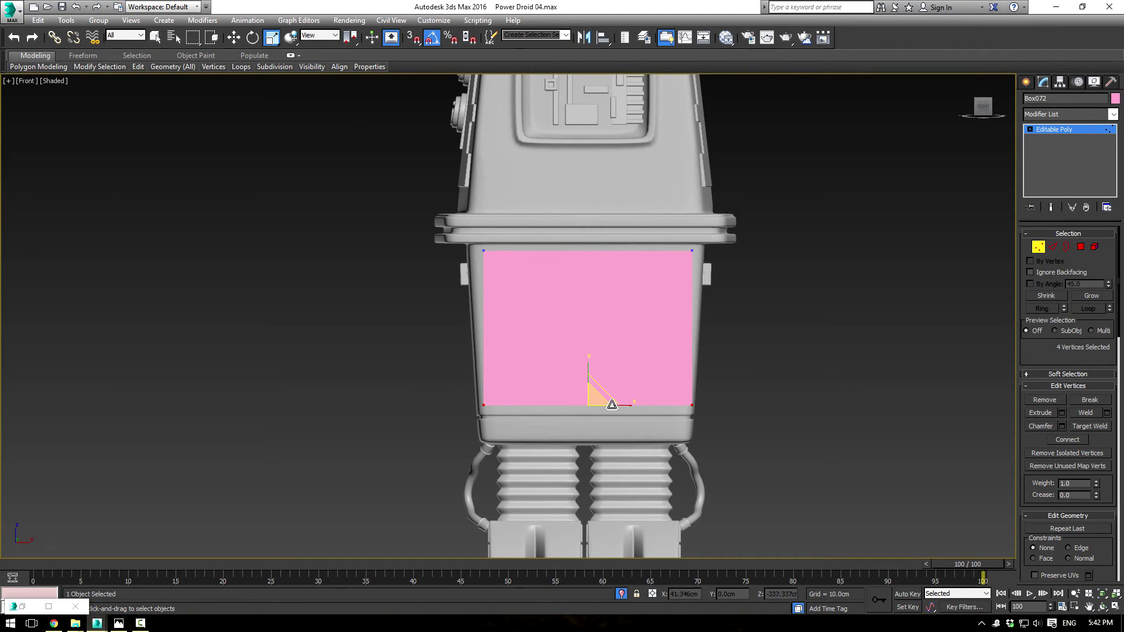
pyautogui.moveTo(623, 404); pyautogui.dragTo(612, 402)
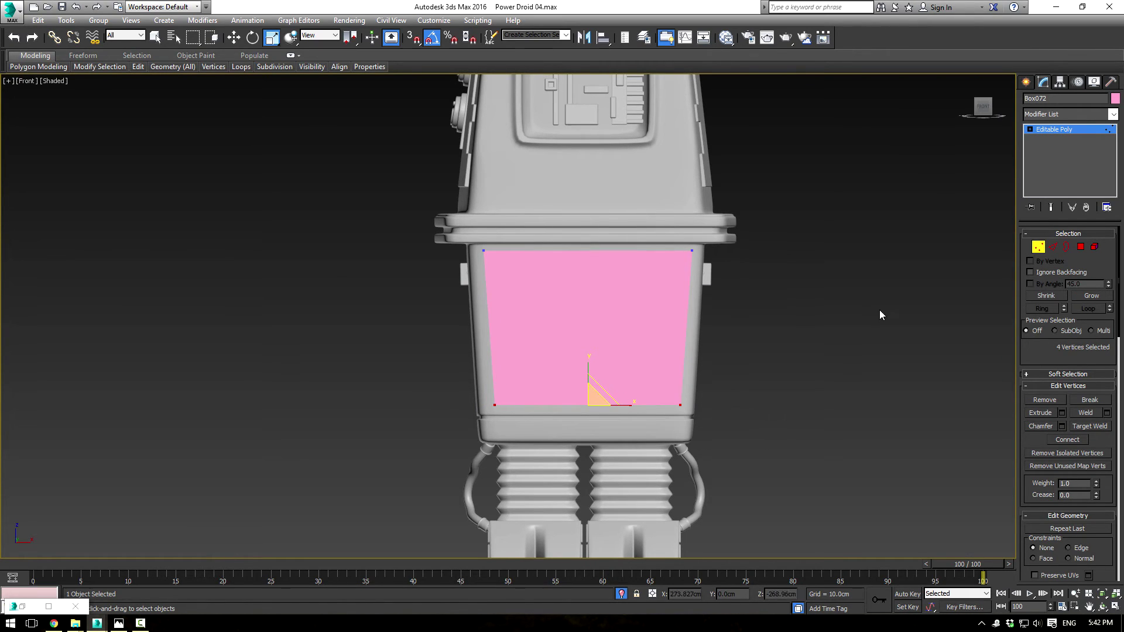
pyautogui.click(1062, 132)
pyautogui.press('p')
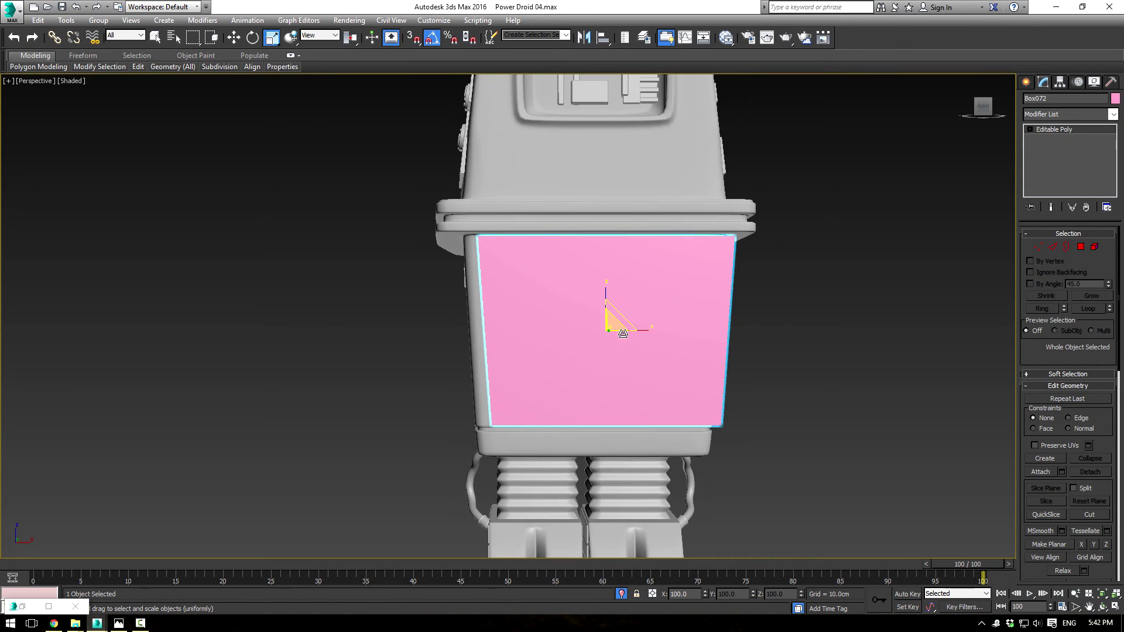
pyautogui.keyDown('alt'); pyautogui.moveTo(536, 340); pyautogui.dragTo(650, 353, button='middle'); pyautogui.keyUp('alt')
pyautogui.scroll(5, 650, 353)
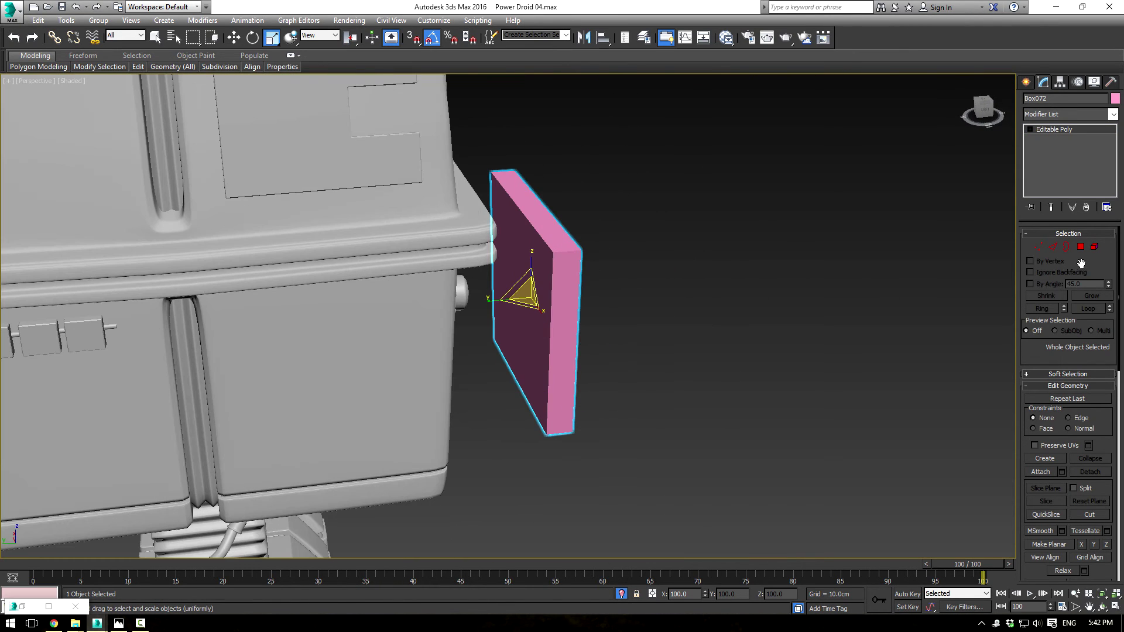
# - Delete the box's large polygon that faces the droid, leaving that side open
pyautogui.click(1081, 249)
pyautogui.click(540, 311)
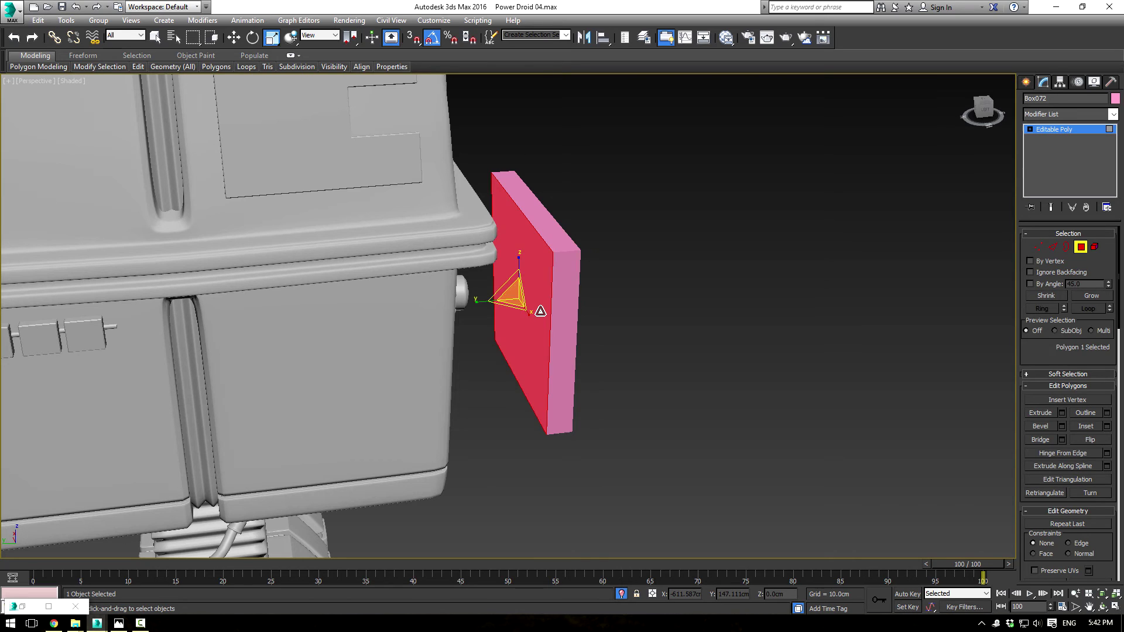
pyautogui.press('Delete')
# - Chamfer the eight edges on the box's outer side by 1 cm with one segment, and leave edge editing
pyautogui.click(1052, 246)
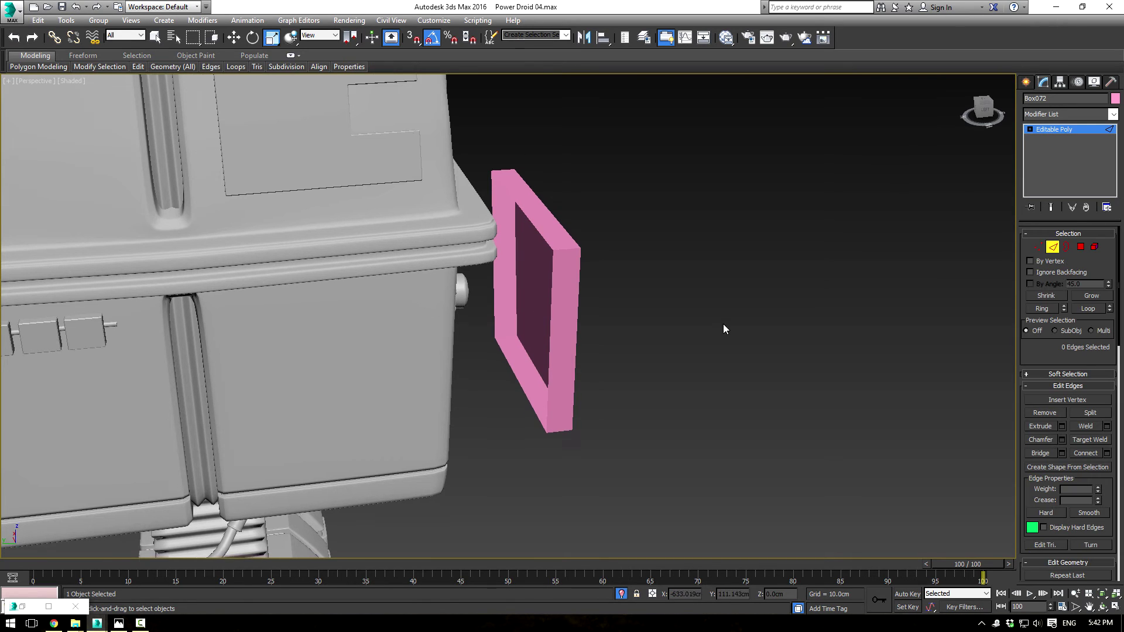
pyautogui.keyDown('alt'); pyautogui.moveTo(722, 325); pyautogui.dragTo(701, 248, button='middle'); pyautogui.keyUp('alt')
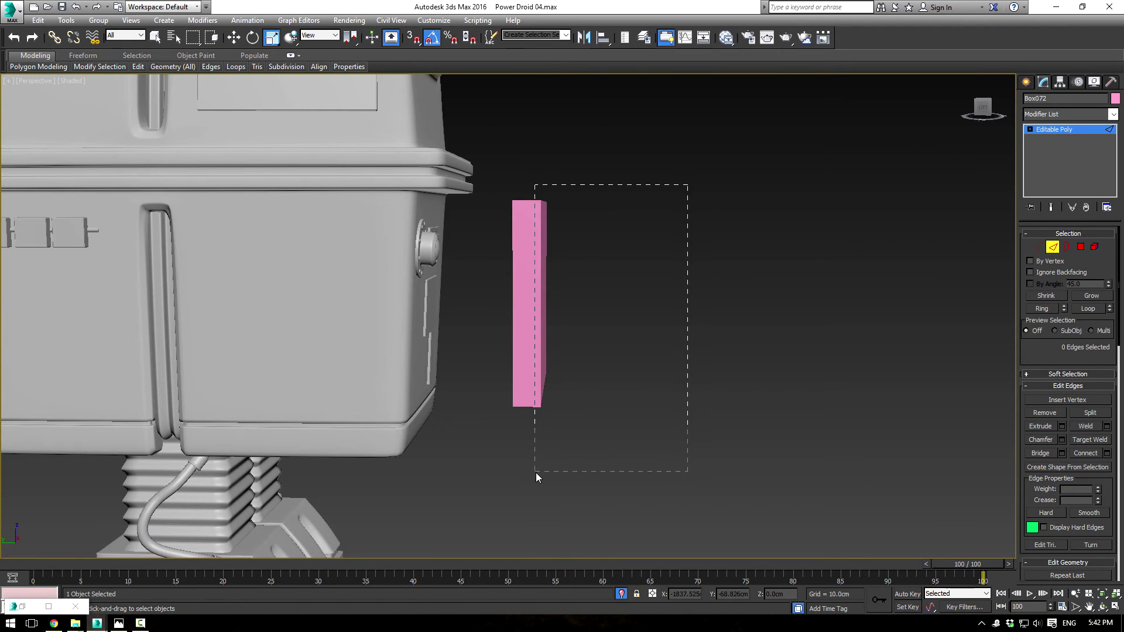
pyautogui.moveTo(535, 473); pyautogui.dragTo(536, 472)
pyautogui.press('F4')
pyautogui.keyDown('alt'); pyautogui.moveTo(675, 392); pyautogui.dragTo(726, 310, button='middle'); pyautogui.keyUp('alt')
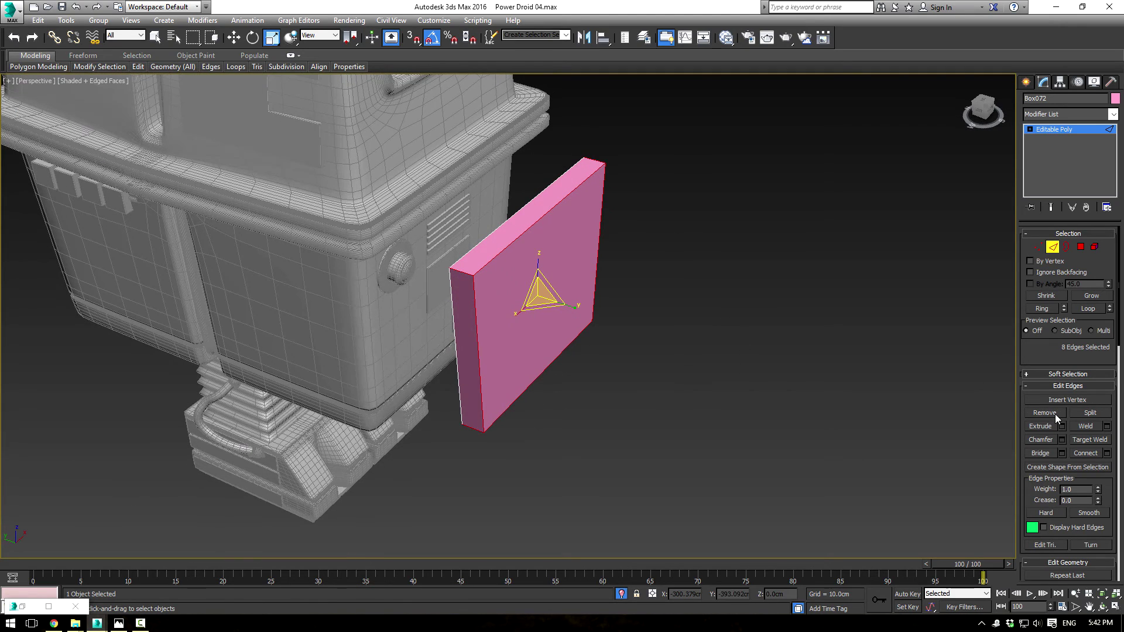
pyautogui.click(1061, 440)
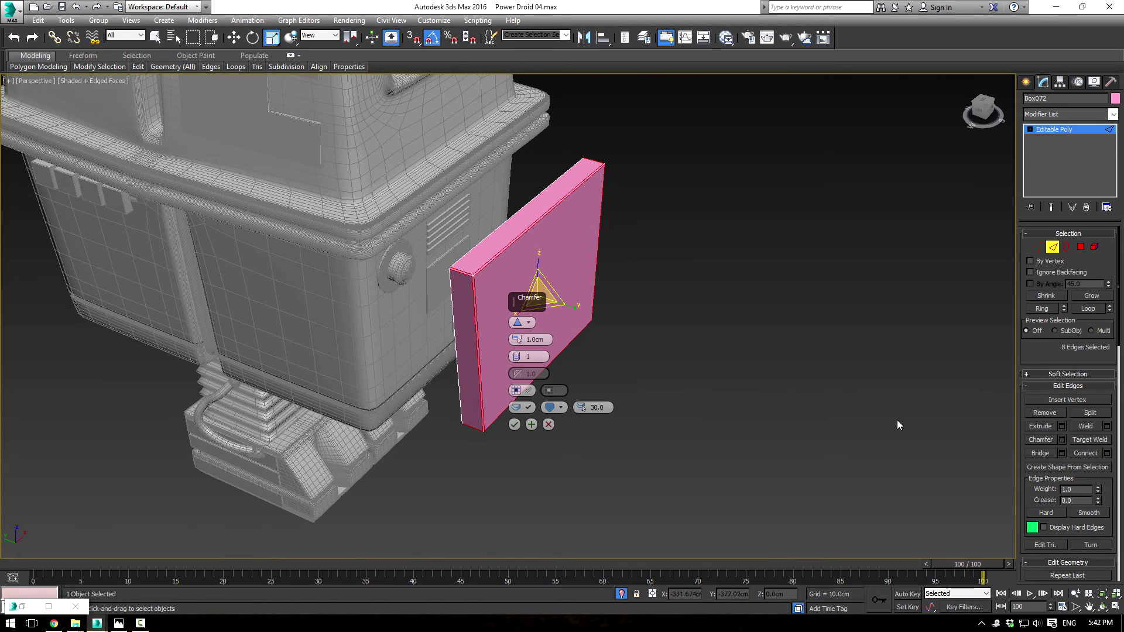
pyautogui.click(515, 425)
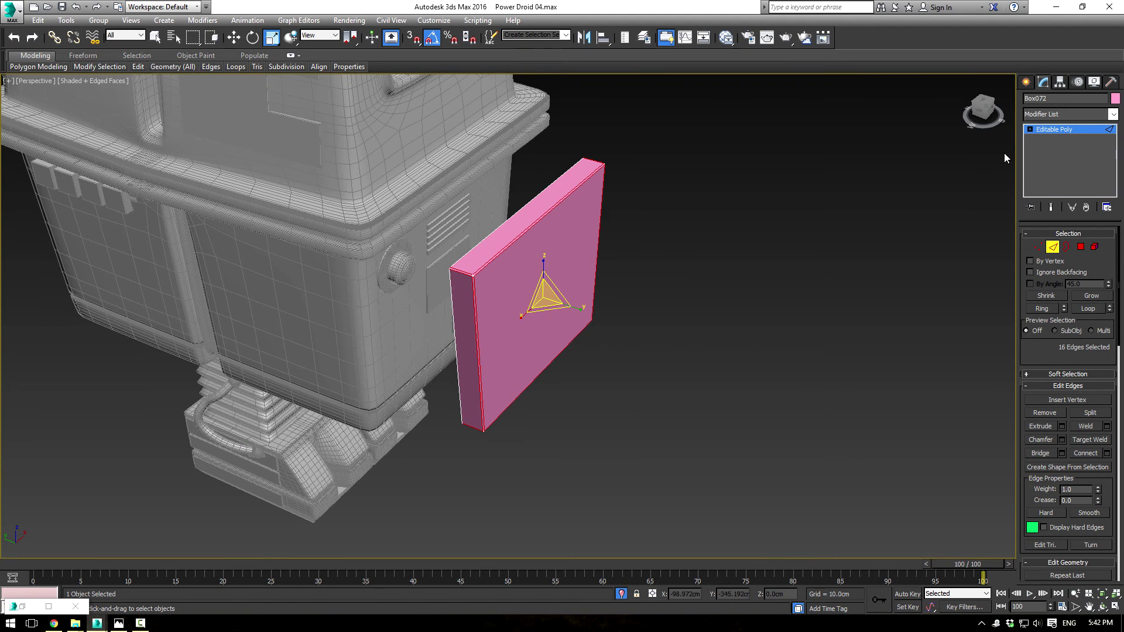
pyautogui.click(1058, 129)
# - Move the box about 717 cm along Y to the opposite side of the droid
pyautogui.keyDown('alt'); pyautogui.moveTo(570, 288); pyautogui.dragTo(572, 293, button='middle'); pyautogui.keyUp('alt')
pyautogui.scroll(-5, 625, 325)
pyautogui.press('w')
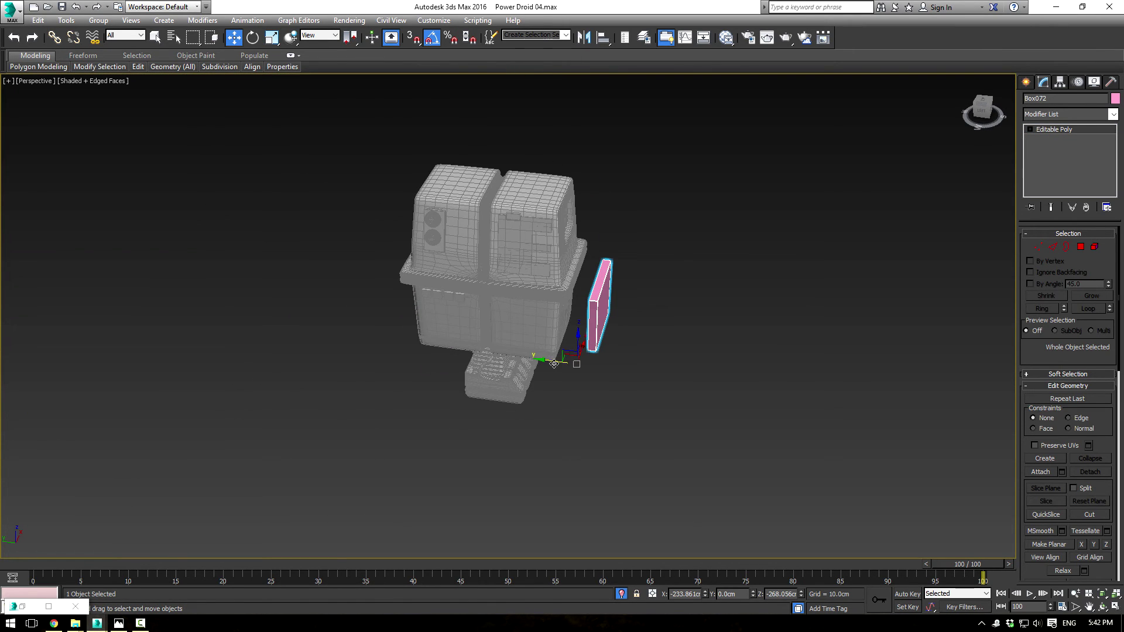
pyautogui.moveTo(554, 363); pyautogui.dragTo(262, 324)
pyautogui.click(577, 39)
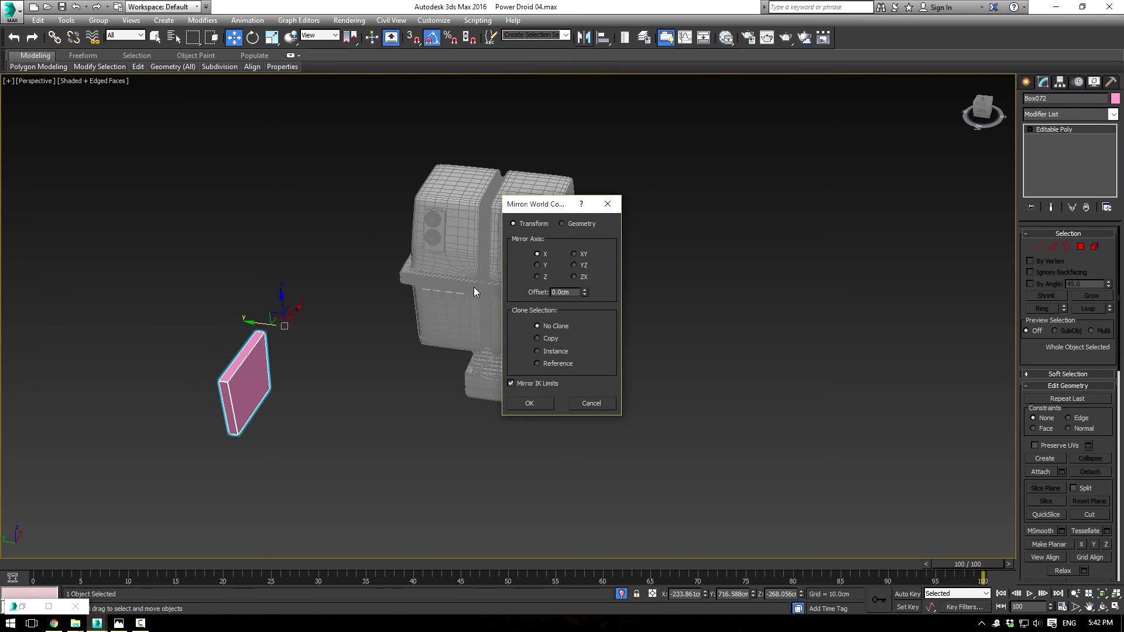
pyautogui.click(601, 407)
pyautogui.keyDown('alt'); pyautogui.moveTo(438, 316); pyautogui.dragTo(509, 265, button='middle'); pyautogui.keyUp('alt')
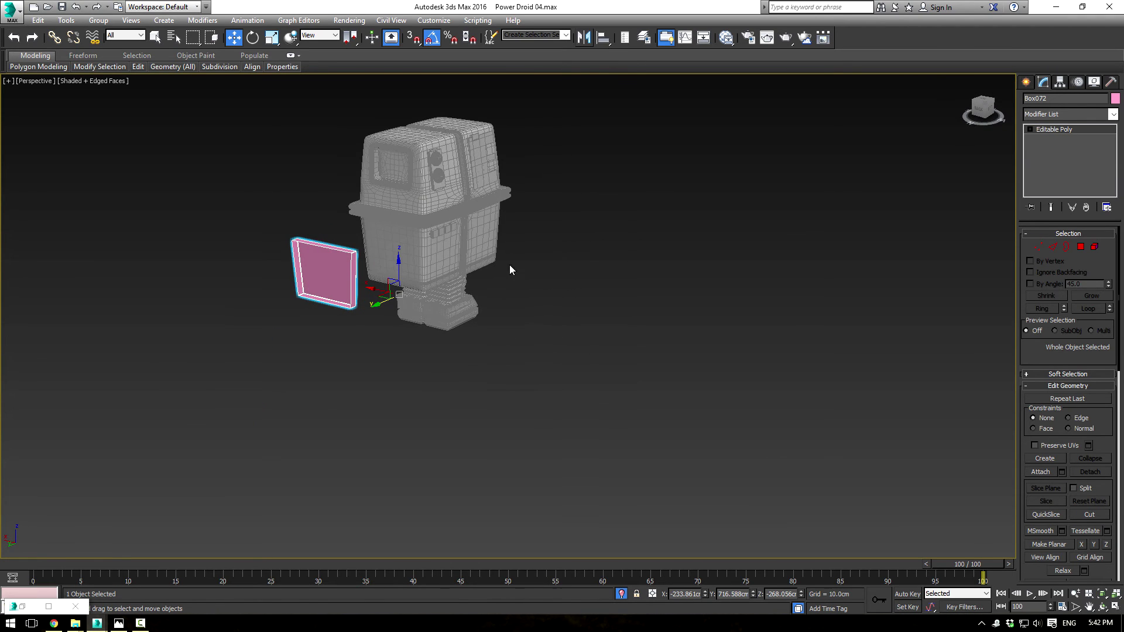
# - Mirror the box across the Y axis without cloning, and move it about 292 cm along Y against the droid's lower body
pyautogui.click(584, 37)
pyautogui.click(538, 265)
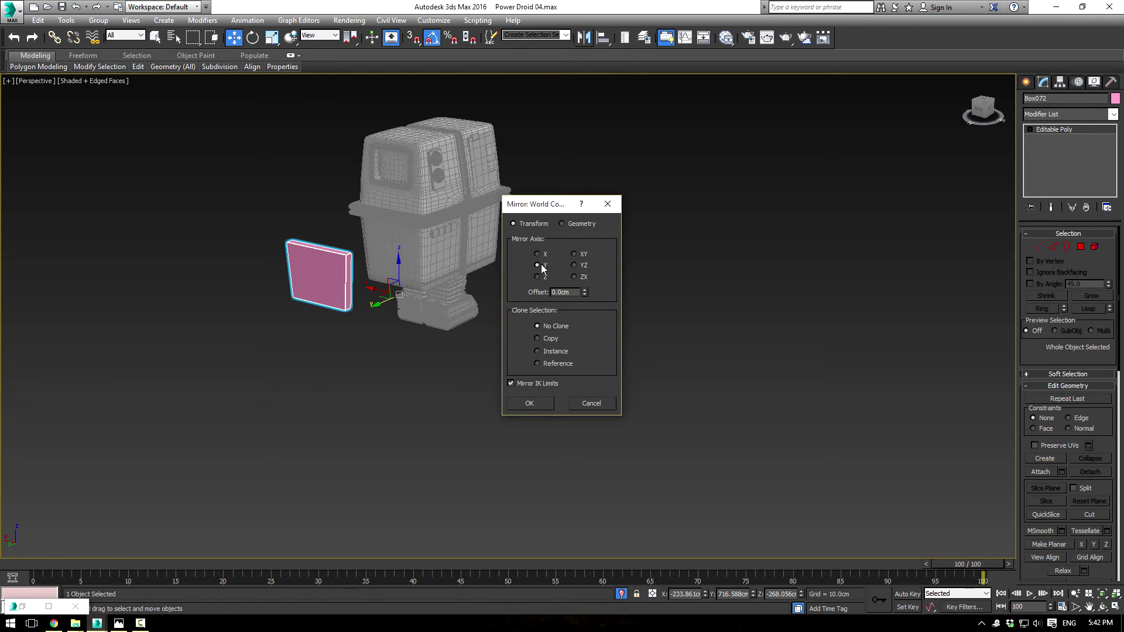
pyautogui.click(529, 403)
pyautogui.keyDown('alt'); pyautogui.moveTo(529, 403); pyautogui.dragTo(501, 349, button='middle'); pyautogui.keyUp('alt')
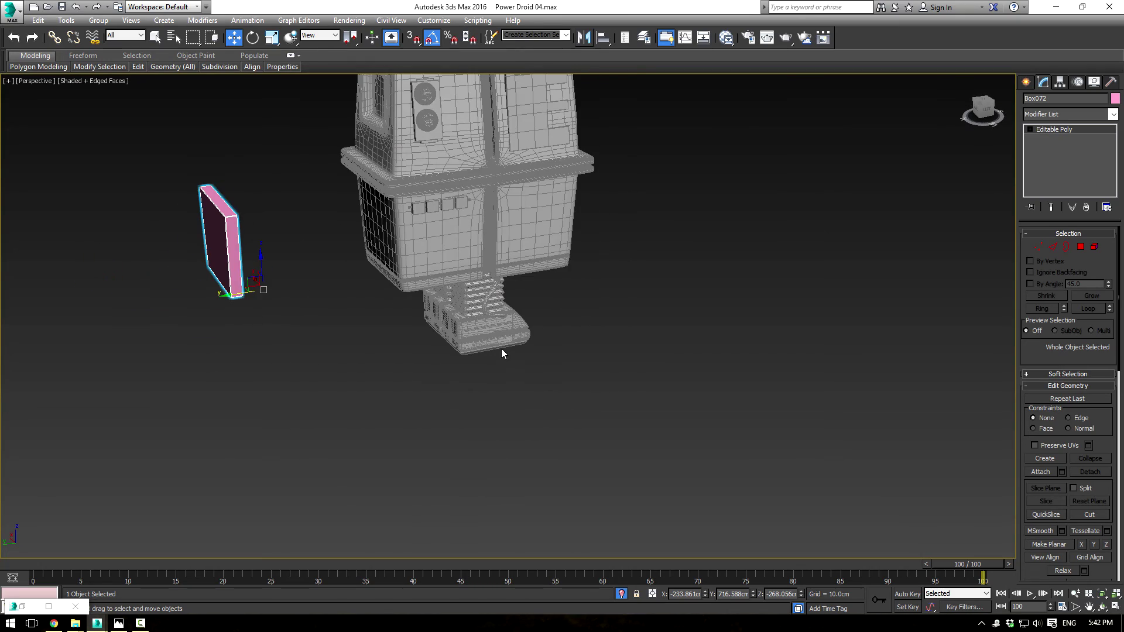
pyautogui.moveTo(237, 297); pyautogui.dragTo(403, 277)
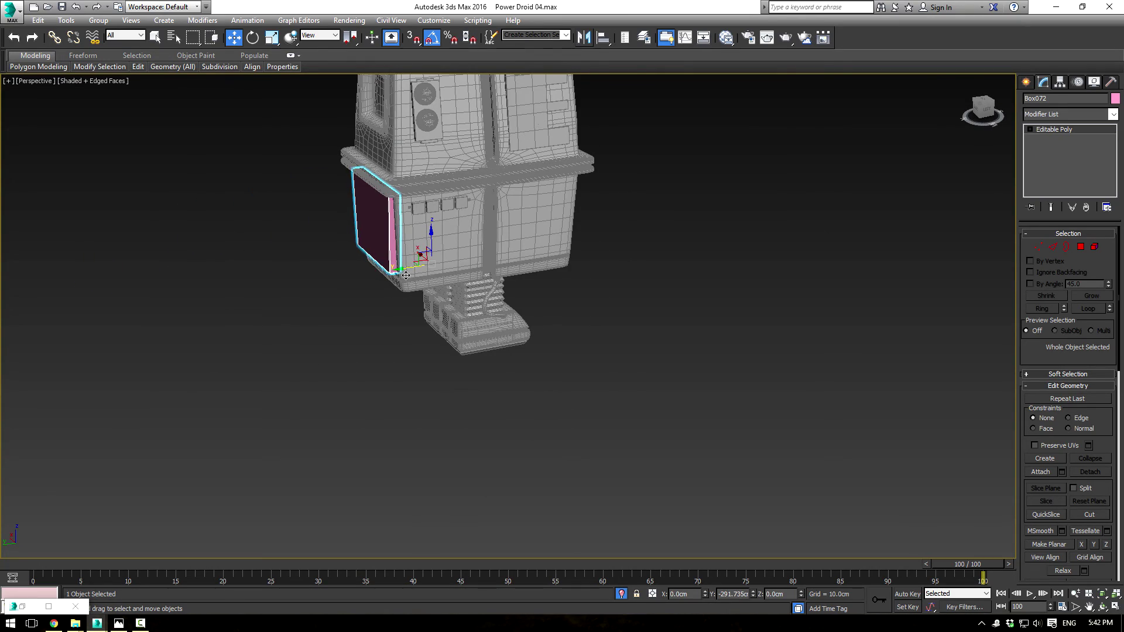
pyautogui.scroll(5, 336, 193)
pyautogui.scroll(-8, 650, 337)
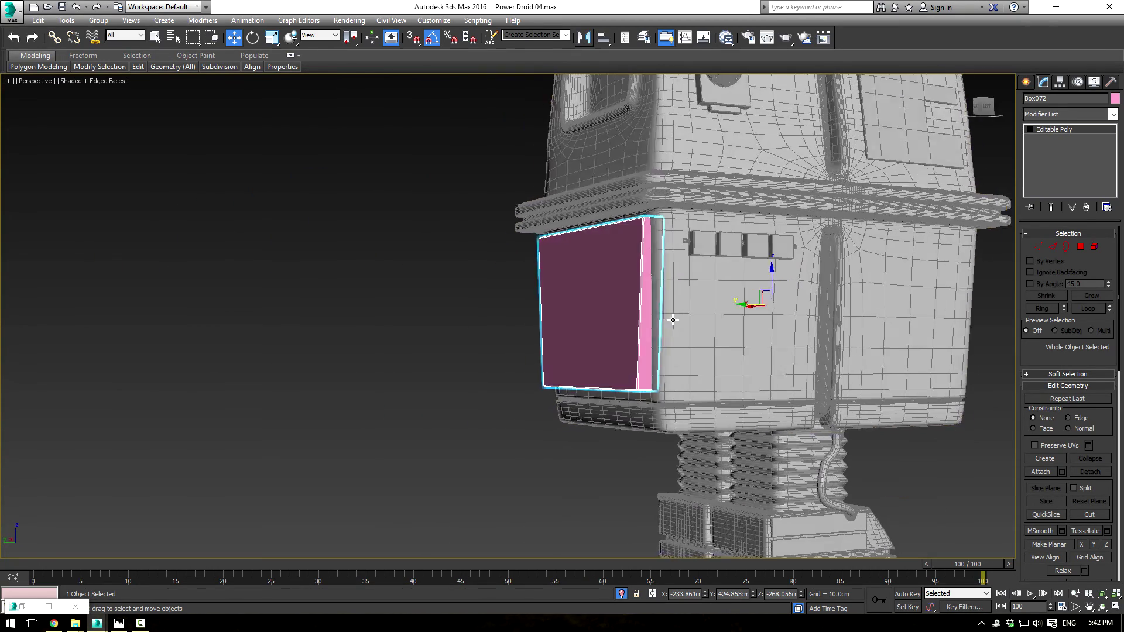
# - Center the box's pivot on the object, tilt the box to the lower body's slope, and sink it into the body along Y
pyautogui.click(1060, 84)
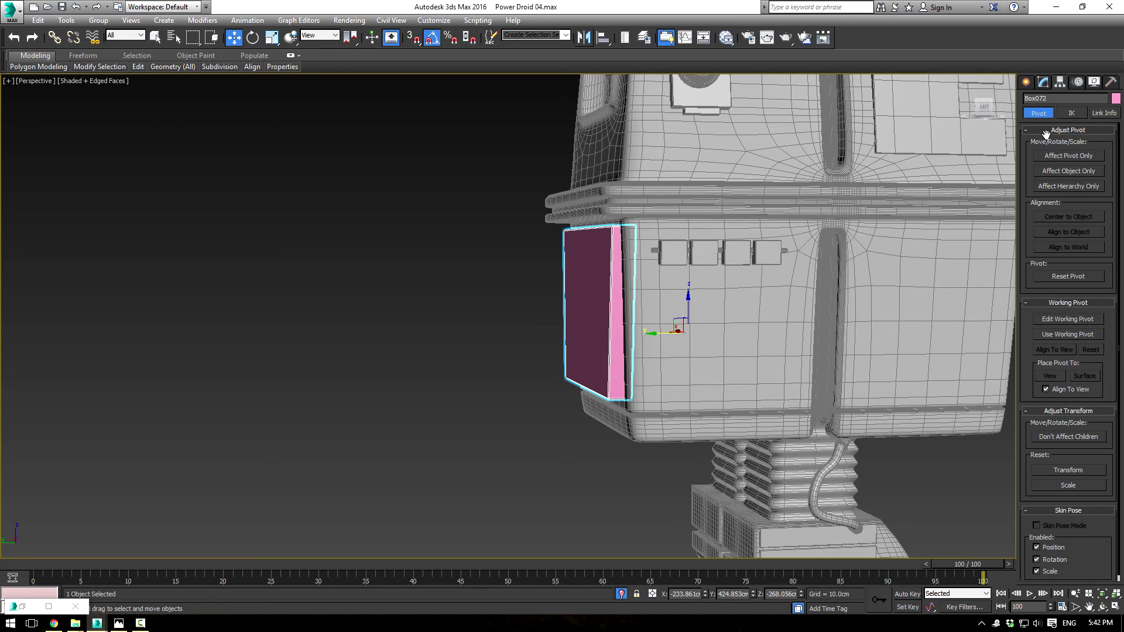
pyautogui.click(1065, 156)
pyautogui.click(1065, 156)
pyautogui.scroll(3, 632, 240)
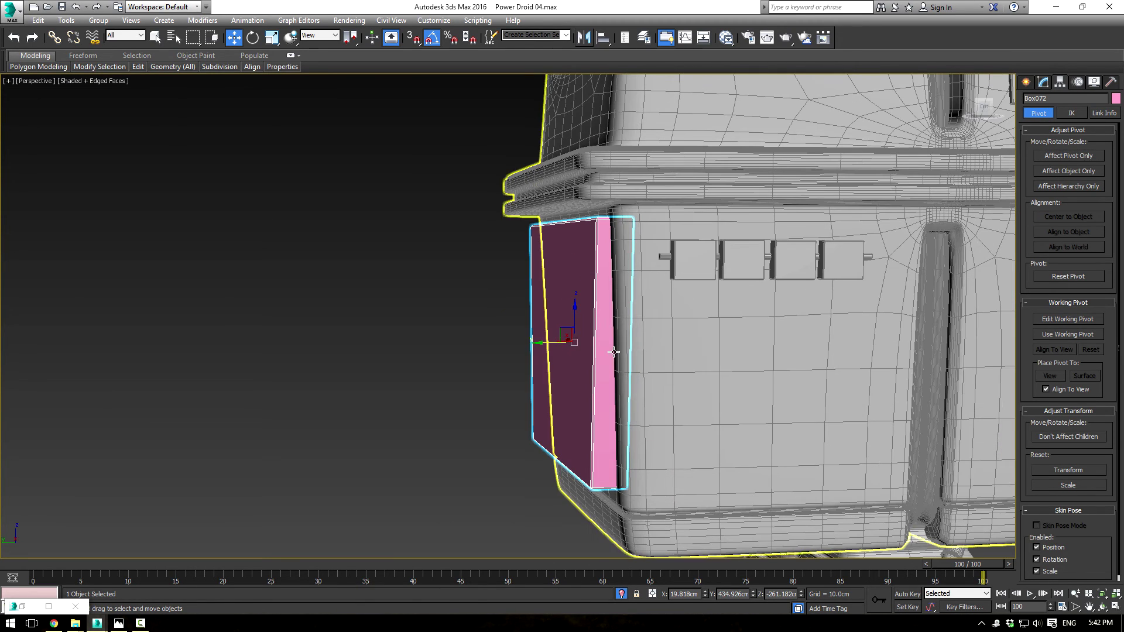
pyautogui.press('e')
pyautogui.moveTo(547, 325)
pyautogui.mouseDown()
pyautogui.moveTo(549, 346)
pyautogui.moveTo(561, 328)
pyautogui.moveTo(558, 344)
pyautogui.mouseUp()
pyautogui.press('w')
pyautogui.press('e')
pyautogui.press('w')
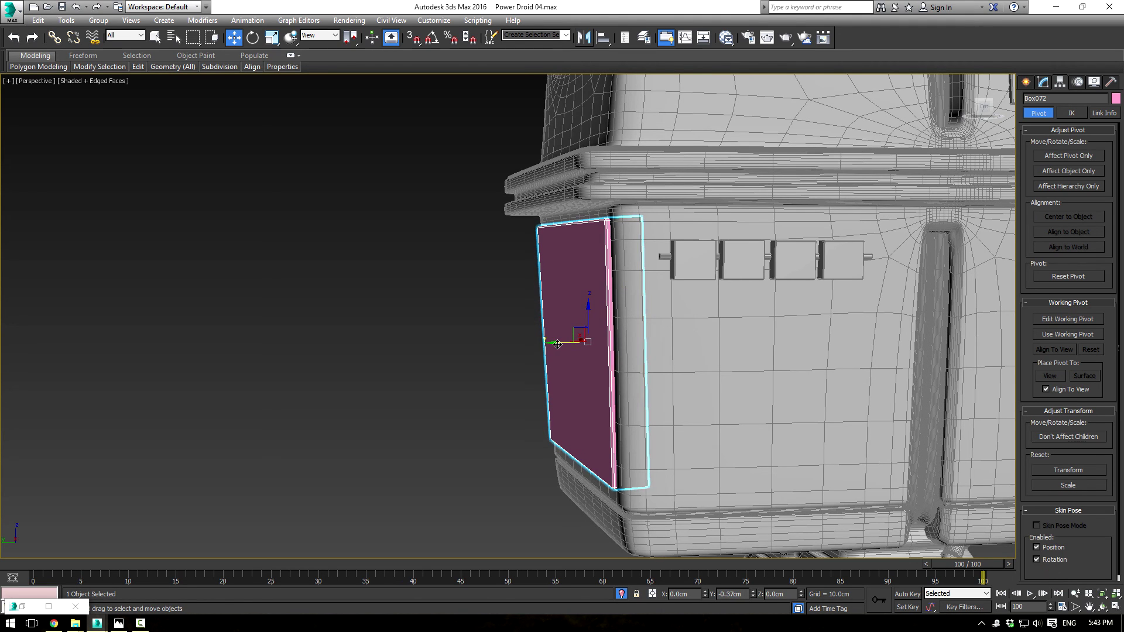
pyautogui.click(514, 281)
# - Assign the light grey custom object color to every object in the scene, and clear the selection
pyautogui.scroll(-8, 700, 281)
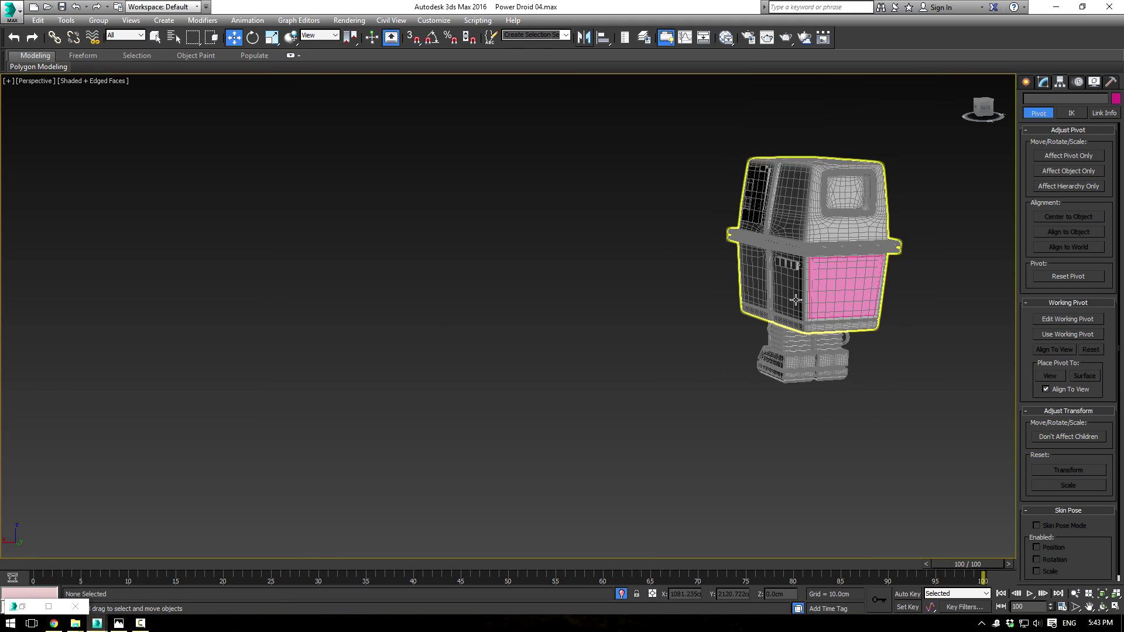
pyautogui.hotkey('ctrl', 'a')
pyautogui.click(1116, 98)
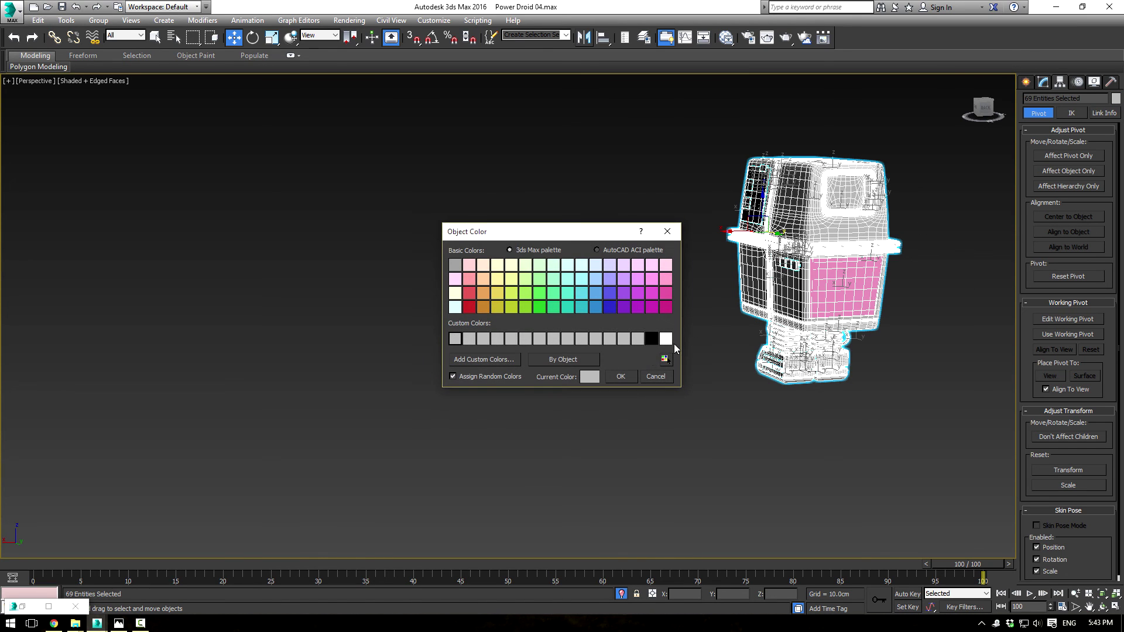
pyautogui.click(639, 338)
pyautogui.click(620, 377)
pyautogui.click(625, 369)
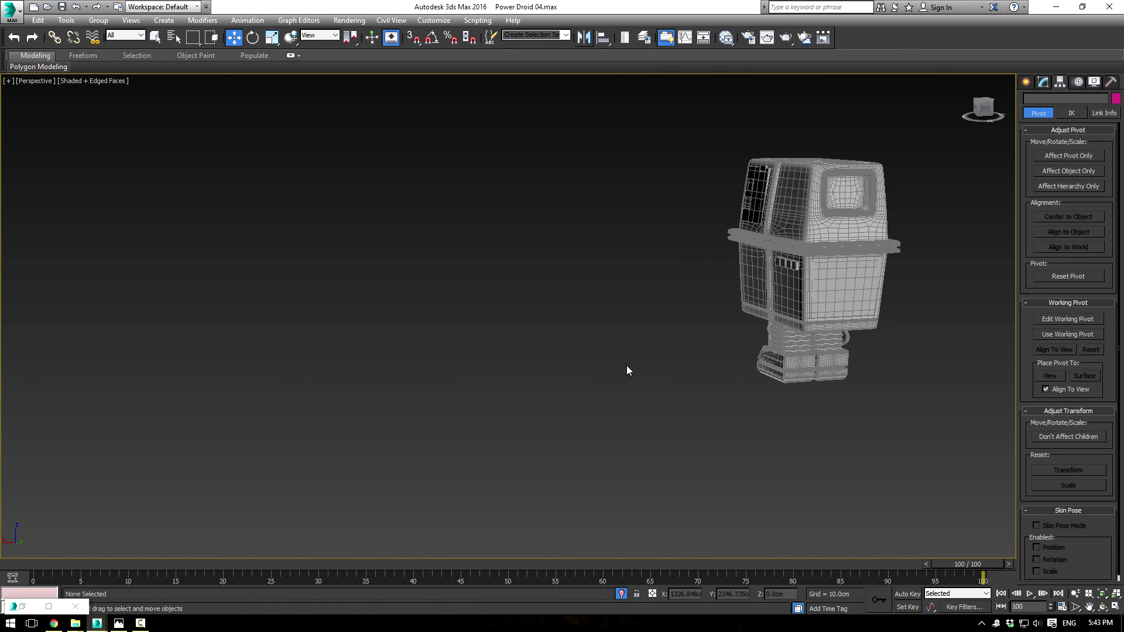
# - Examine the whole droid shaded without edged faces from several sides, including the new panel on its lower body
pyautogui.press('F4')
pyautogui.moveTo(773, 333); pyautogui.dragTo(665, 316, button='middle')
pyautogui.scroll(3, 666, 316)
pyautogui.keyDown('alt'); pyautogui.moveTo(745, 268); pyautogui.dragTo(753, 300, button='middle'); pyautogui.keyUp('alt')
pyautogui.press('z')
pyautogui.scroll(3, 752, 299)
pyautogui.keyDown('alt'); pyautogui.moveTo(635, 306); pyautogui.dragTo(430, 360, button='middle'); pyautogui.keyUp('alt')
pyautogui.scroll(-3, 512, 355)
pyautogui.keyDown('alt'); pyautogui.moveTo(468, 321); pyautogui.dragTo(819, 339, button='middle'); pyautogui.keyUp('alt')
pyautogui.scroll(3, 595, 315)
pyautogui.scroll(-2, 594, 320)
pyautogui.keyDown('alt'); pyautogui.moveTo(809, 283); pyautogui.dragTo(786, 316, button='middle'); pyautogui.keyUp('alt')
pyautogui.scroll(3, 785, 311)
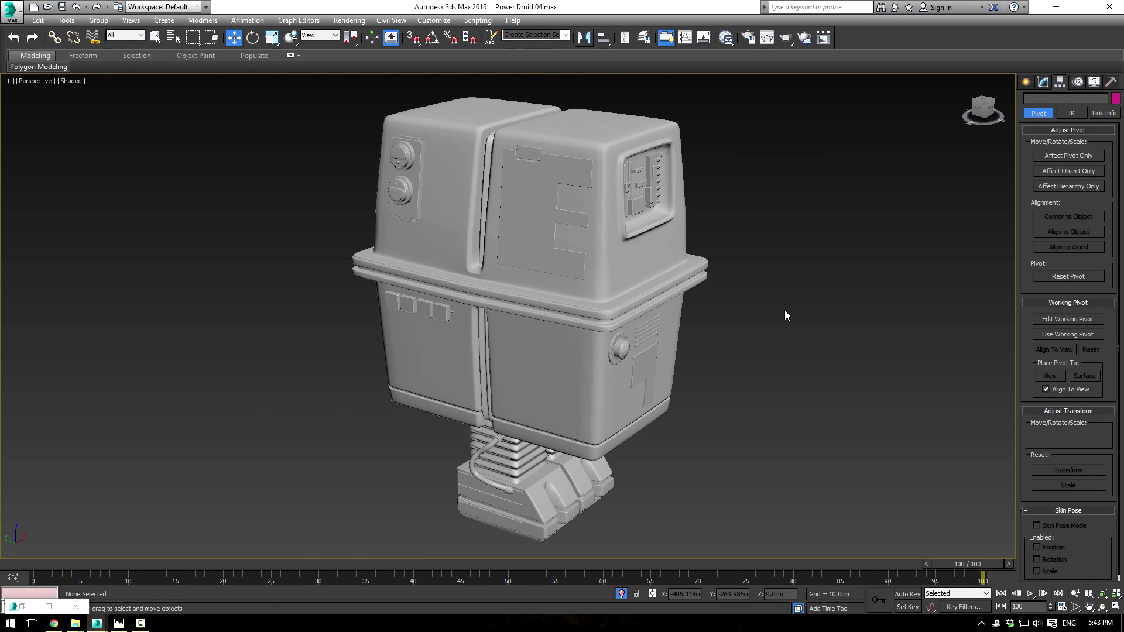
pyautogui.keyDown('alt'); pyautogui.moveTo(841, 343); pyautogui.dragTo(578, 328, button='middle'); pyautogui.keyUp('alt')
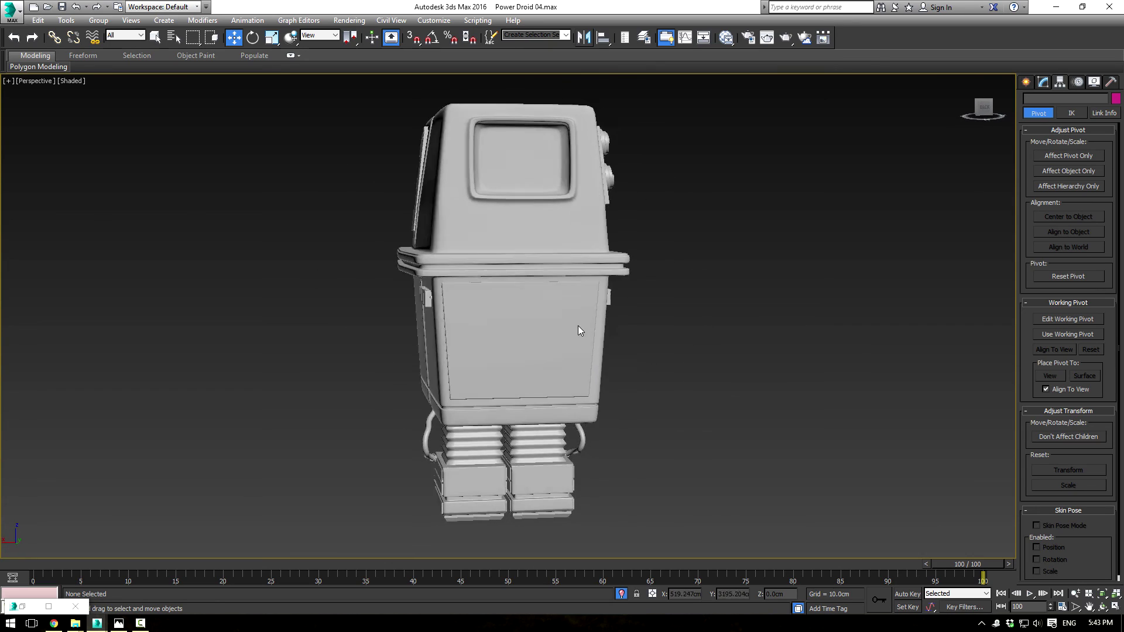